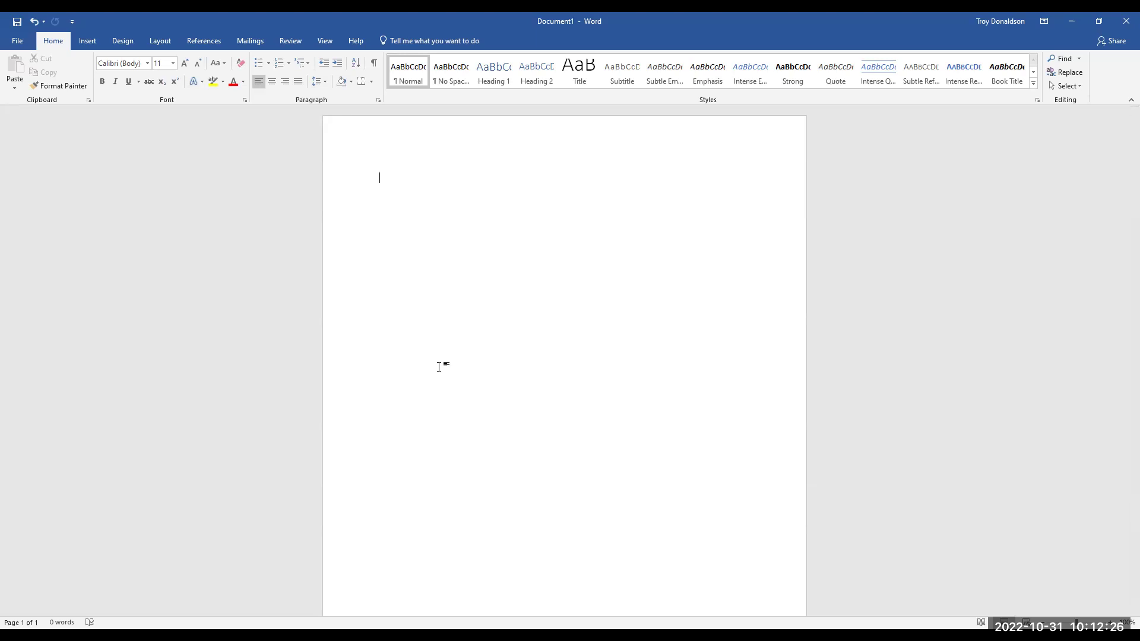
# - Type the placeholder line 'Kdsjfh geirfhpgerifh qor fhgeifh q' on the page's first line
pyautogui.write('Kdsjfh geirfhpgerifh qor fhgeifh q')
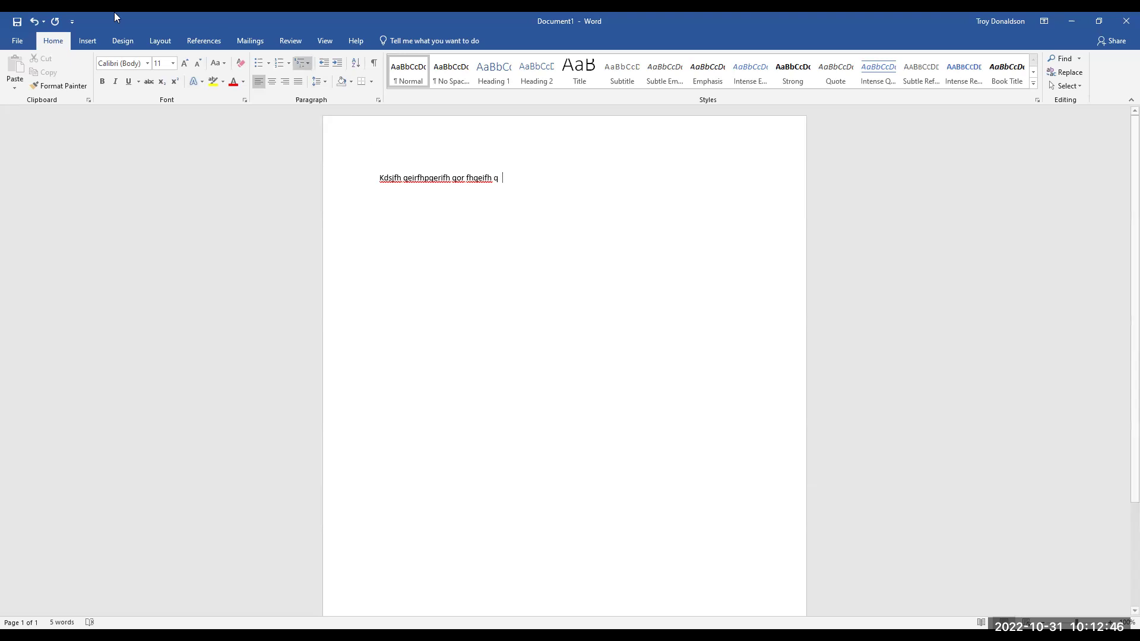
pyautogui.click(85, 40)
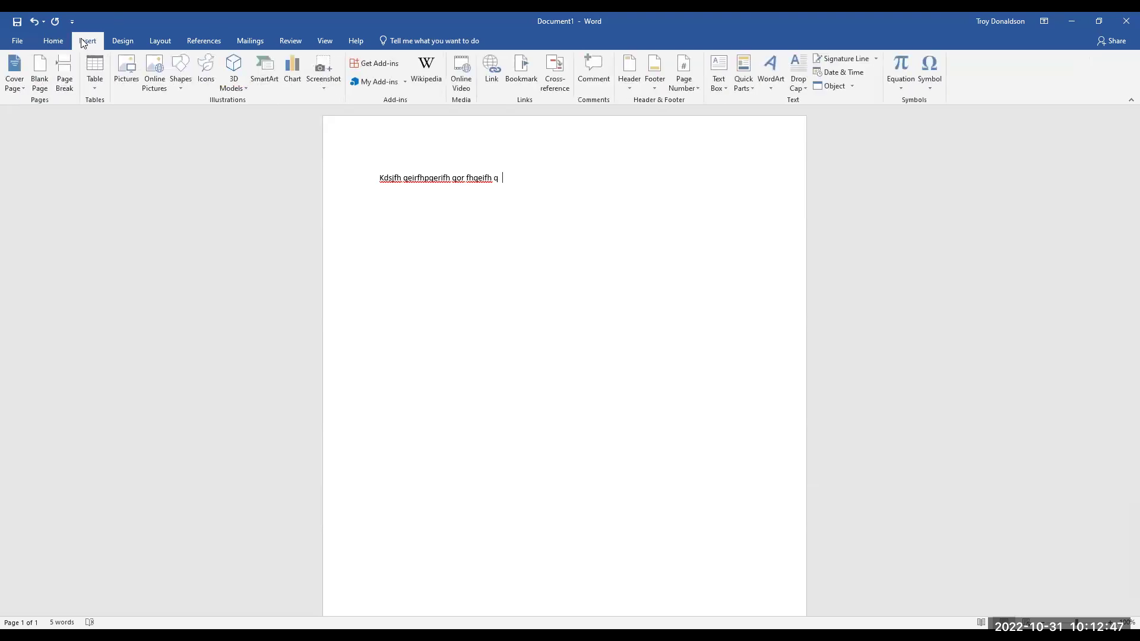
# - Insert the built-in Pythagorean Theorem equation and change b's exponent from 2 to 3
pyautogui.click(901, 85)
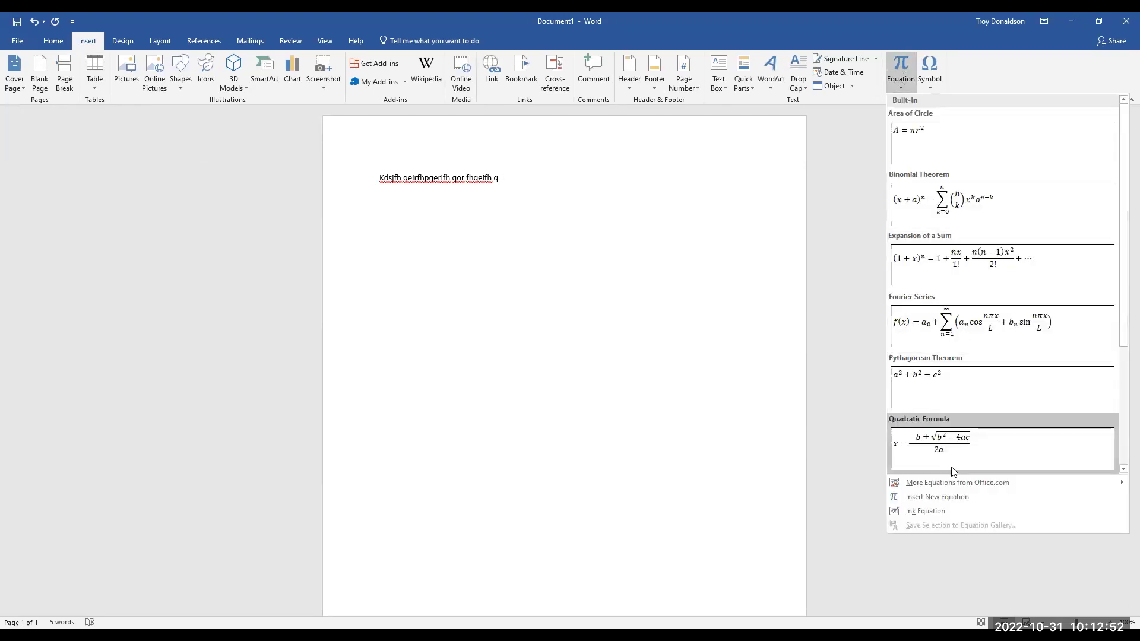
pyautogui.click(960, 383)
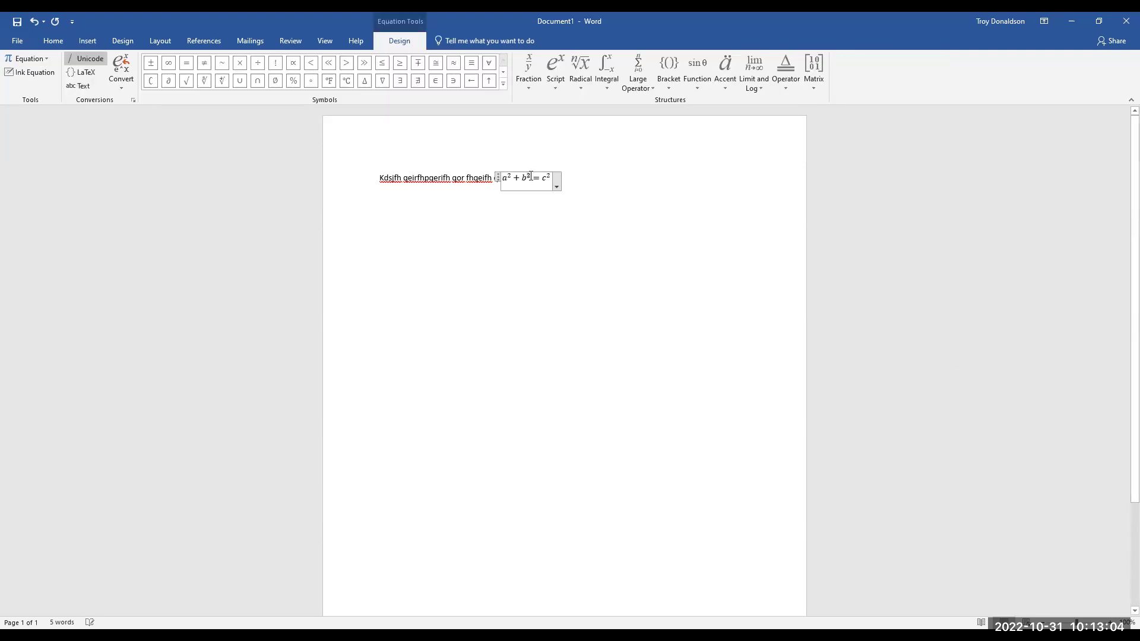
pyautogui.write('3')
pyautogui.press('BackSpace')
pyautogui.press('BackSpace')
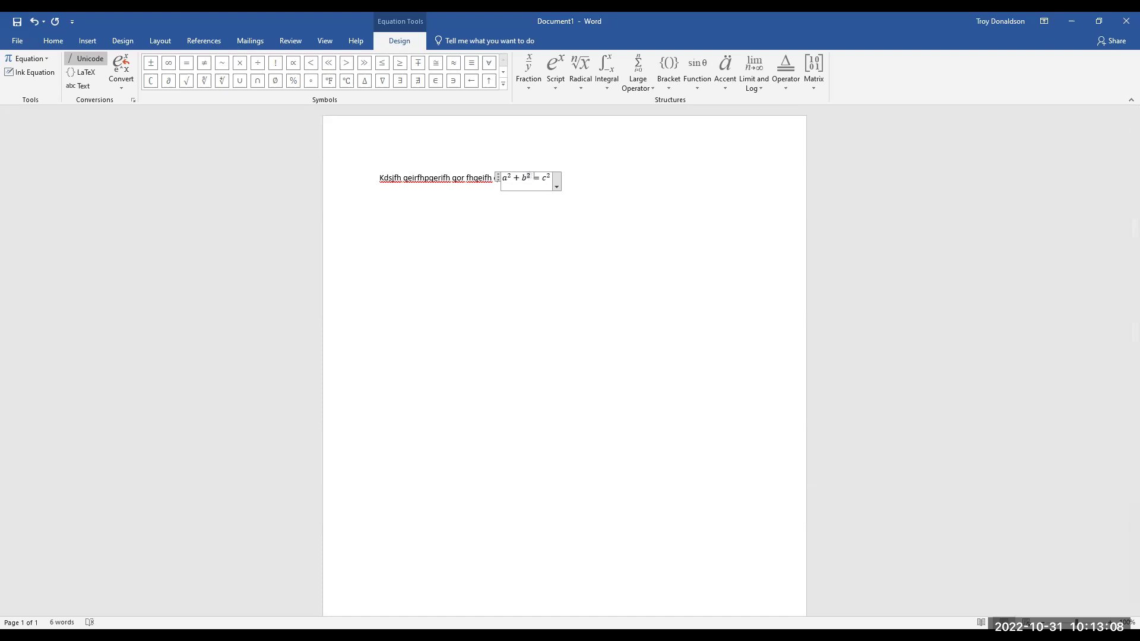
pyautogui.write('3')
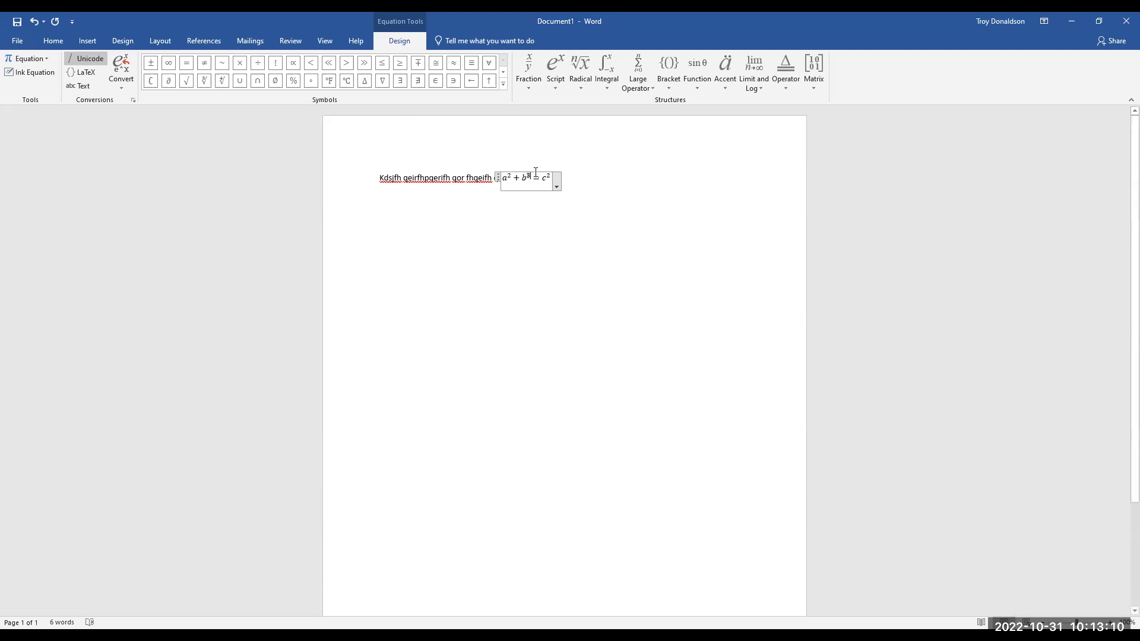
pyautogui.press('Left')
pyautogui.press('Right')
pyautogui.press('Right')
pyautogui.press('Right')
pyautogui.press('Right')
pyautogui.press('Right')
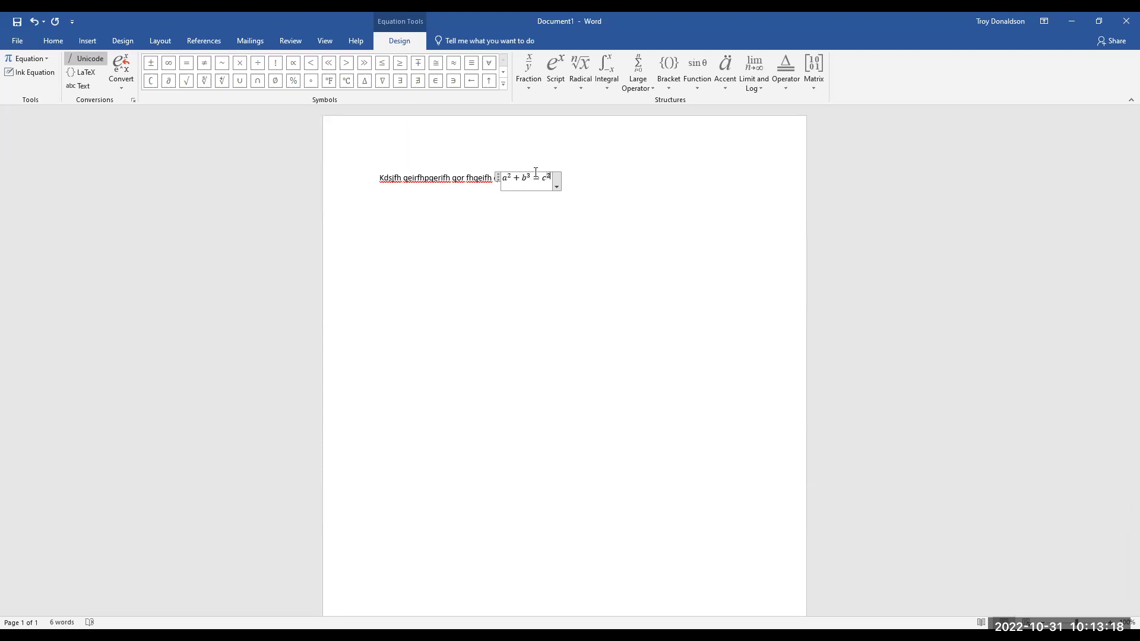
pyautogui.click(629, 211)
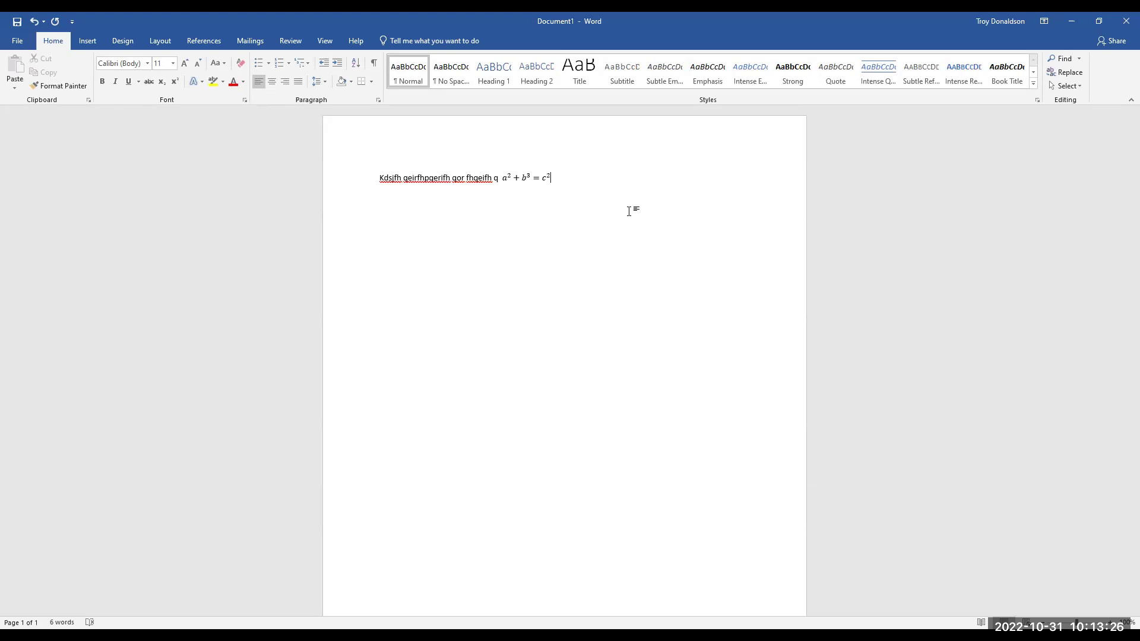
# - Add 'sf hfh' after the equation and split it so the equation has its own line above the text
pyautogui.write('sf hfh')
pyautogui.click(499, 178)
pyautogui.press('Return')
pyautogui.press('Return')
pyautogui.click(435, 213)
pyautogui.press('Return')
pyautogui.press('Return')
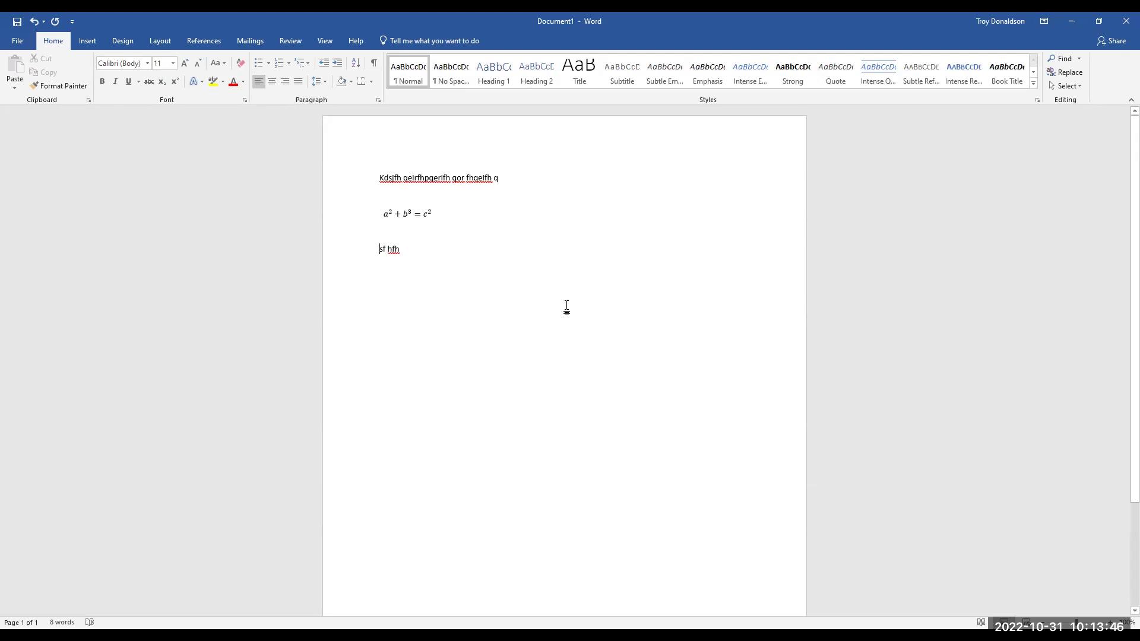
pyautogui.click(434, 218)
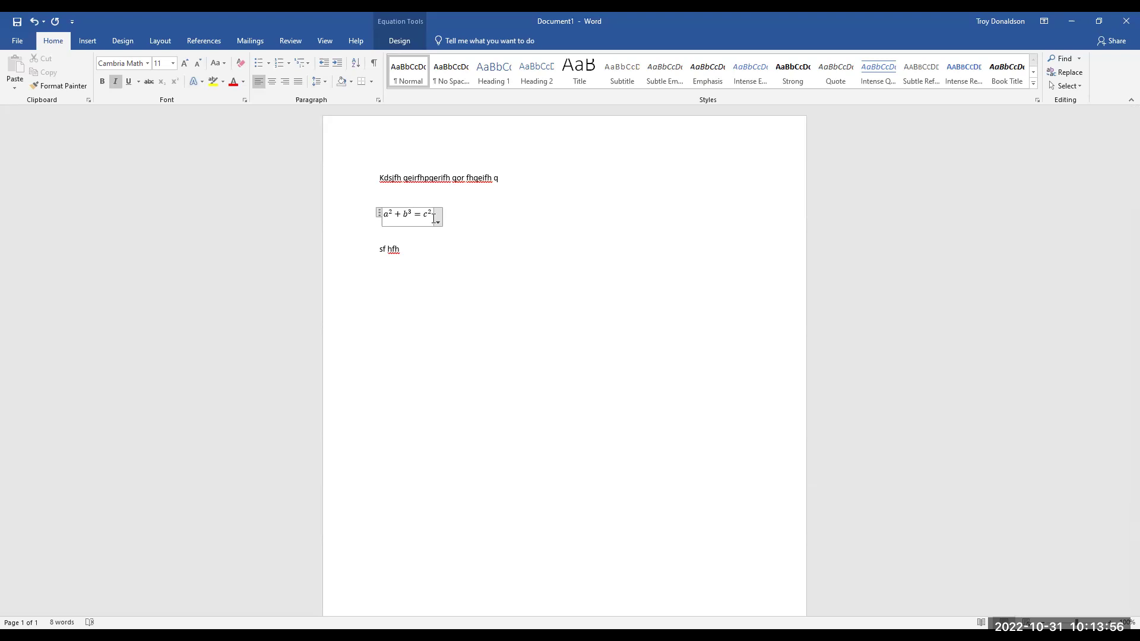
pyautogui.click(486, 217)
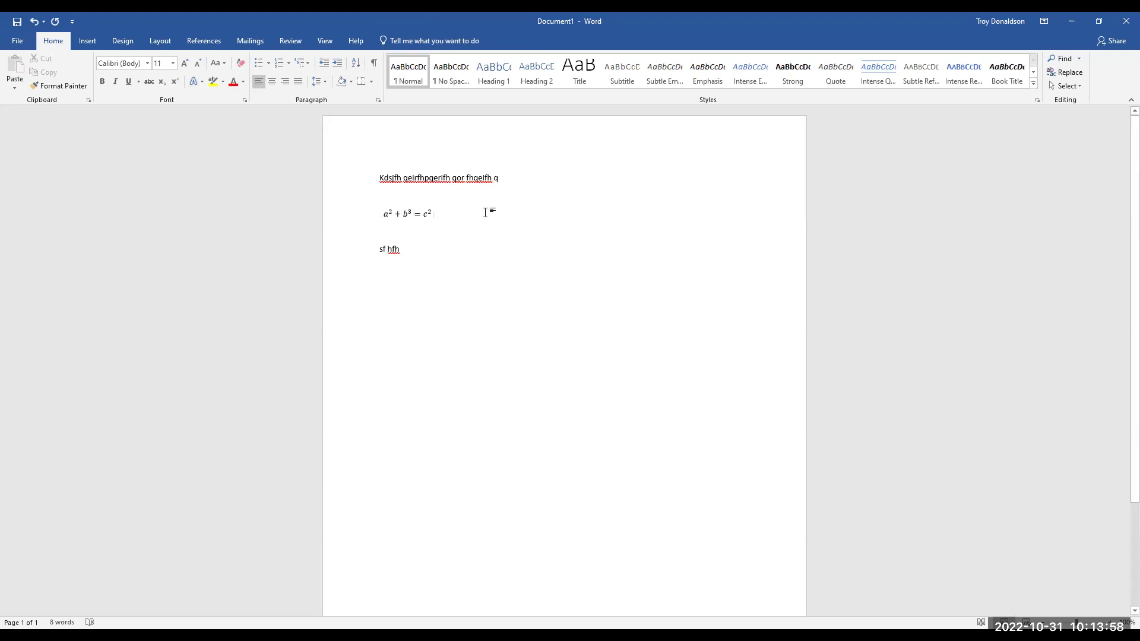
# - Insert a Simple Text Box, clear its placeholder, and fill it with the Pythagorean Theorem equation
pyautogui.click(87, 40)
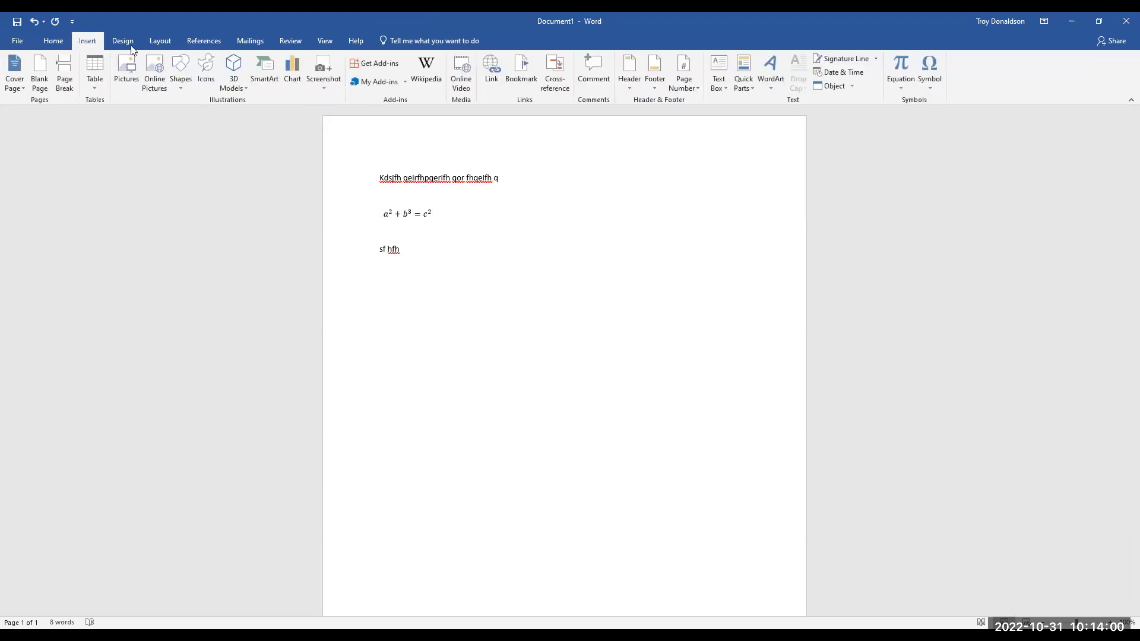
pyautogui.click(719, 77)
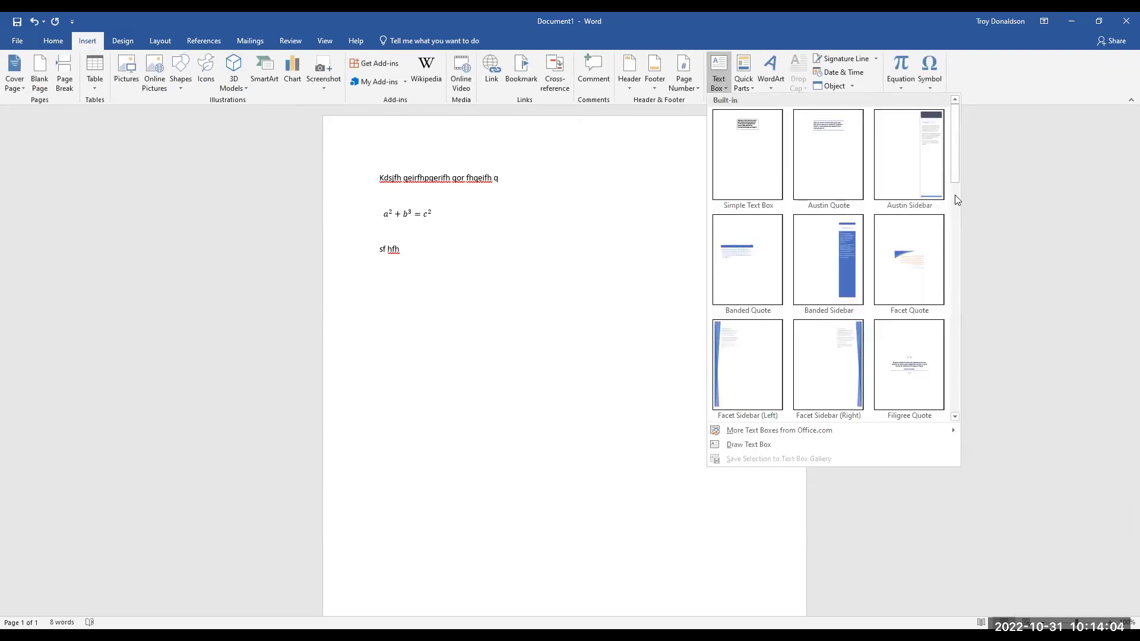
pyautogui.click(729, 164)
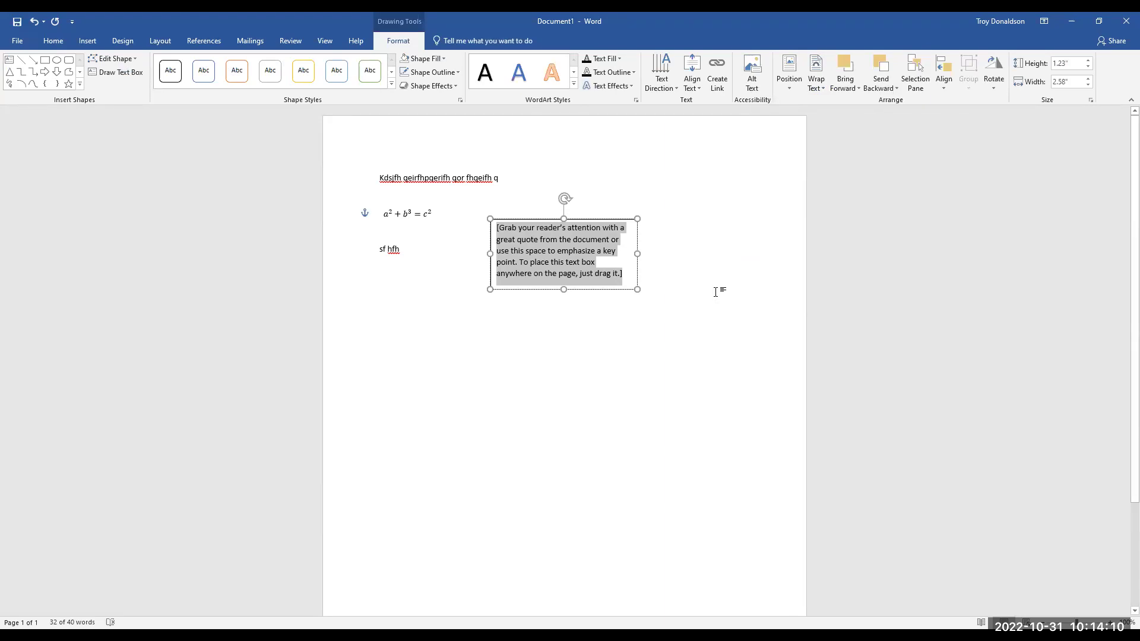
pyautogui.press('Delete')
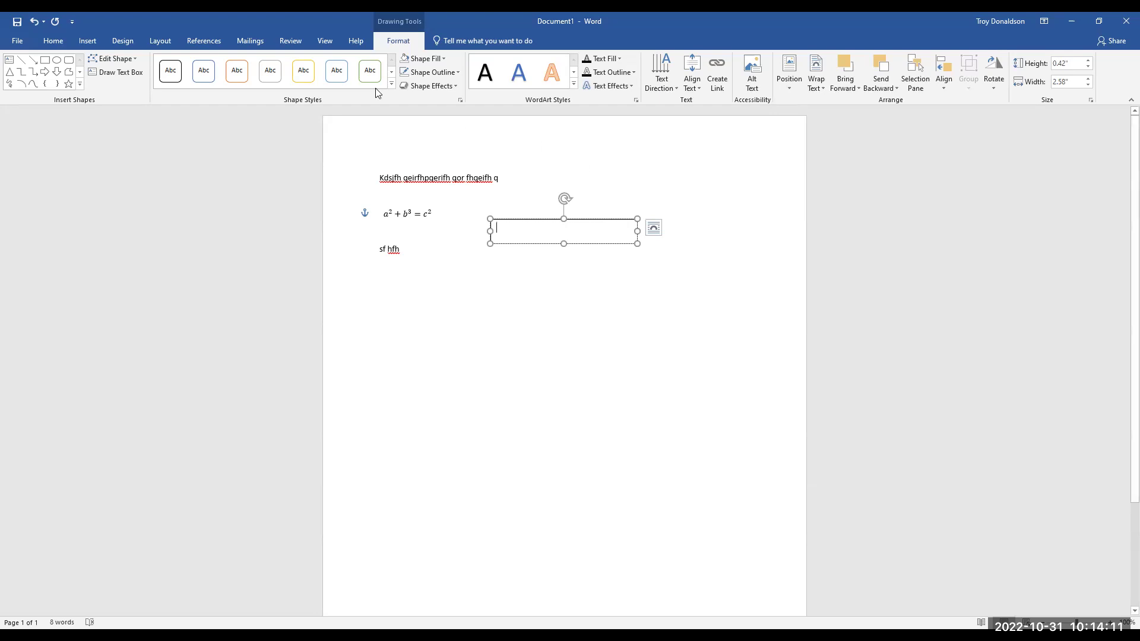
pyautogui.click(87, 40)
pyautogui.click(900, 70)
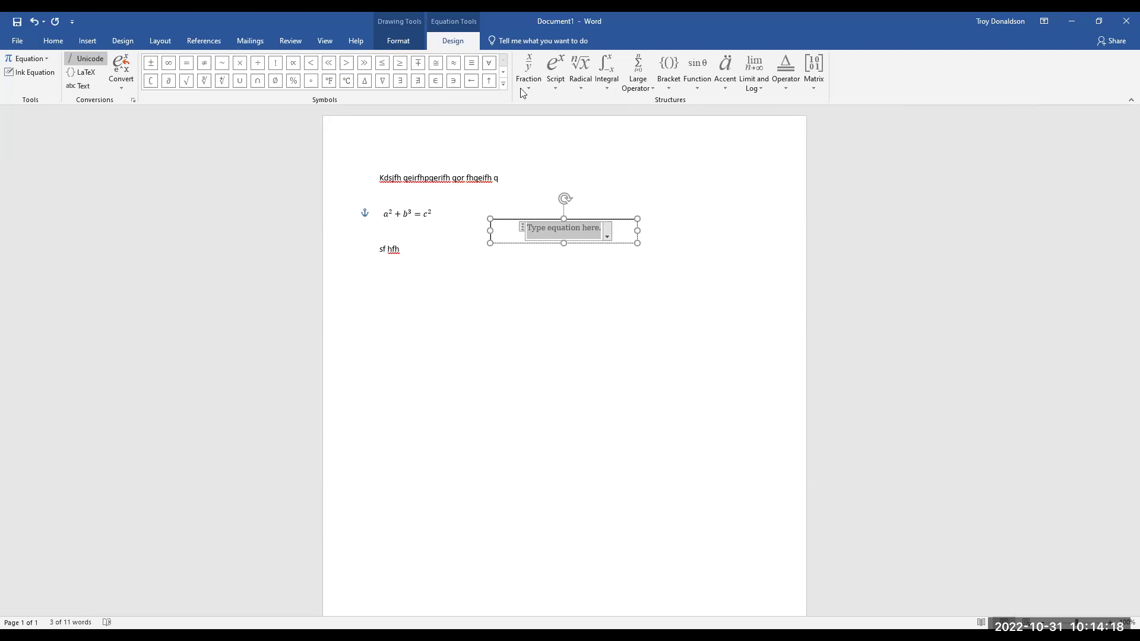
pyautogui.click(24, 60)
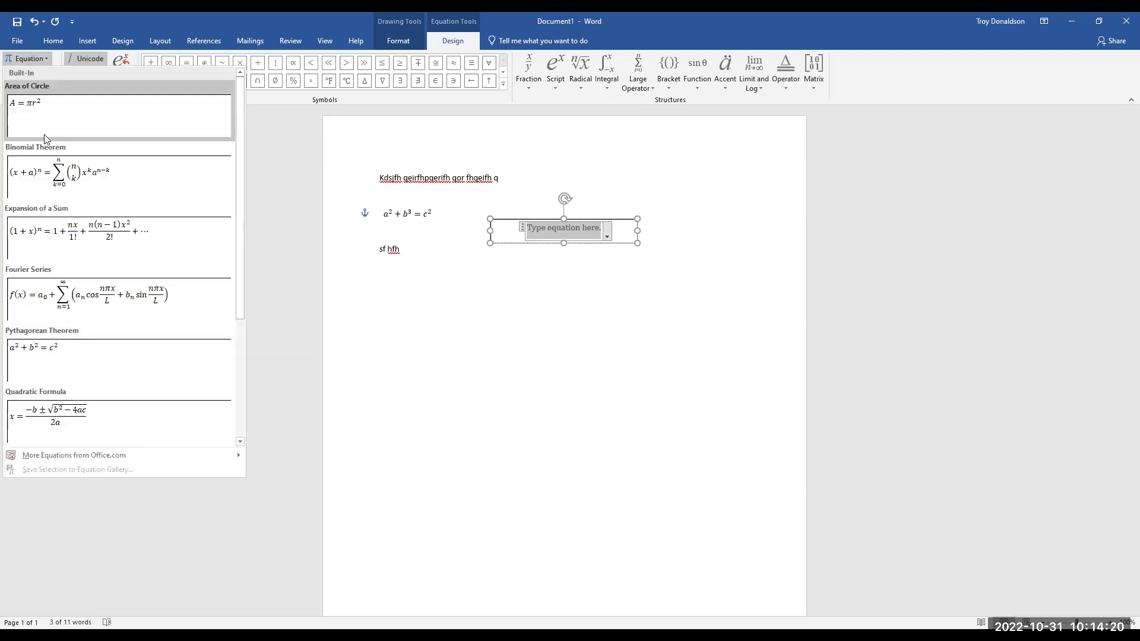
pyautogui.click(93, 359)
# - Shrink the equation text box, wrap it Behind Text, and move it right of the equation line
pyautogui.moveTo(637, 242); pyautogui.dragTo(592, 242)
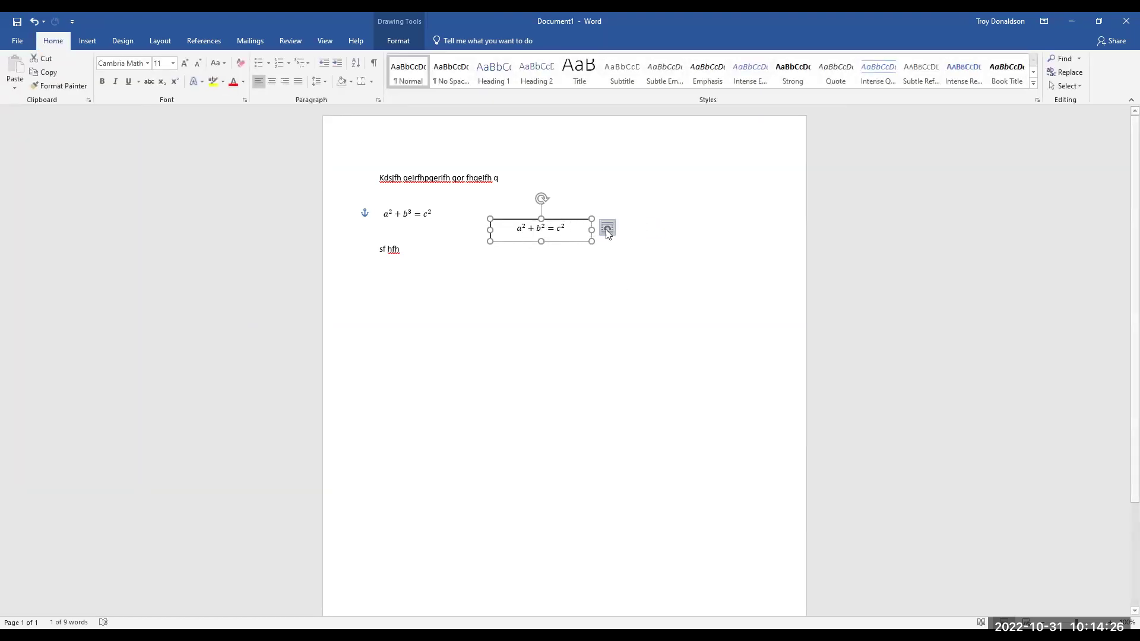
pyautogui.click(608, 228)
pyautogui.click(642, 312)
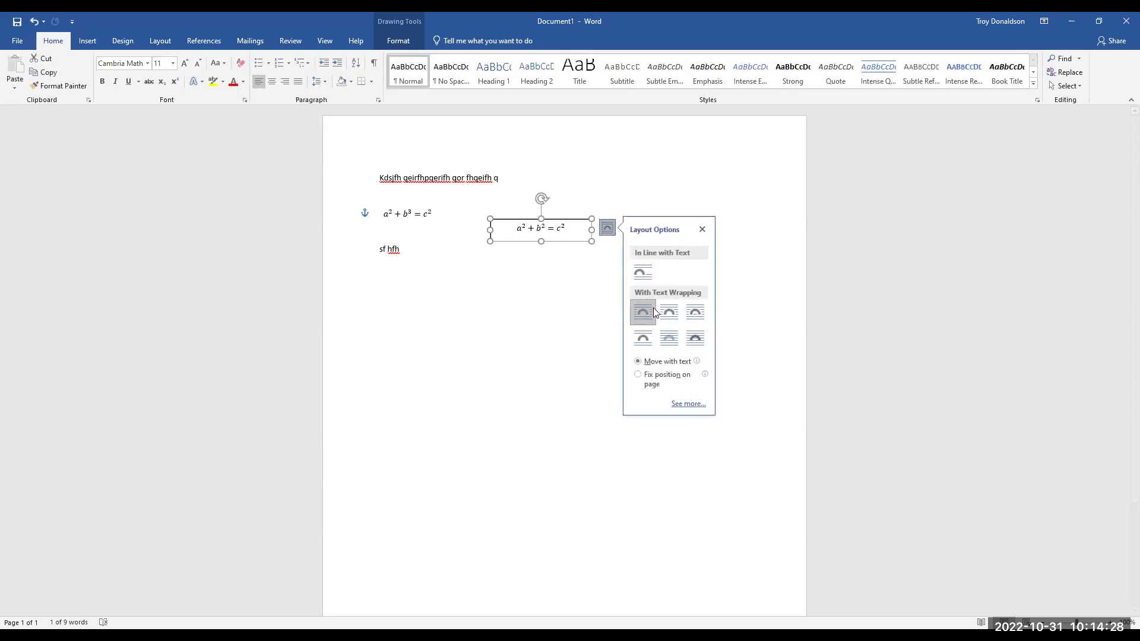
pyautogui.click(669, 343)
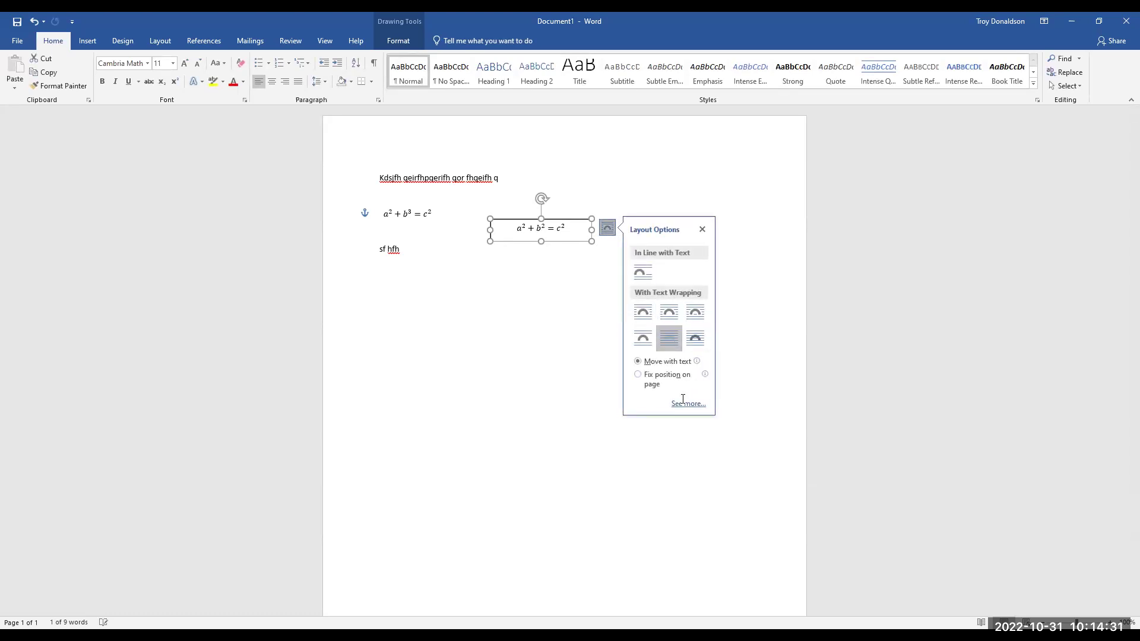
pyautogui.click(619, 449)
pyautogui.click(574, 303)
pyautogui.moveTo(571, 242)
pyautogui.mouseDown()
pyautogui.moveTo(509, 214)
pyautogui.moveTo(508, 186)
pyautogui.moveTo(588, 262)
pyautogui.moveTo(737, 267)
pyautogui.moveTo(685, 246)
pyautogui.mouseUp()
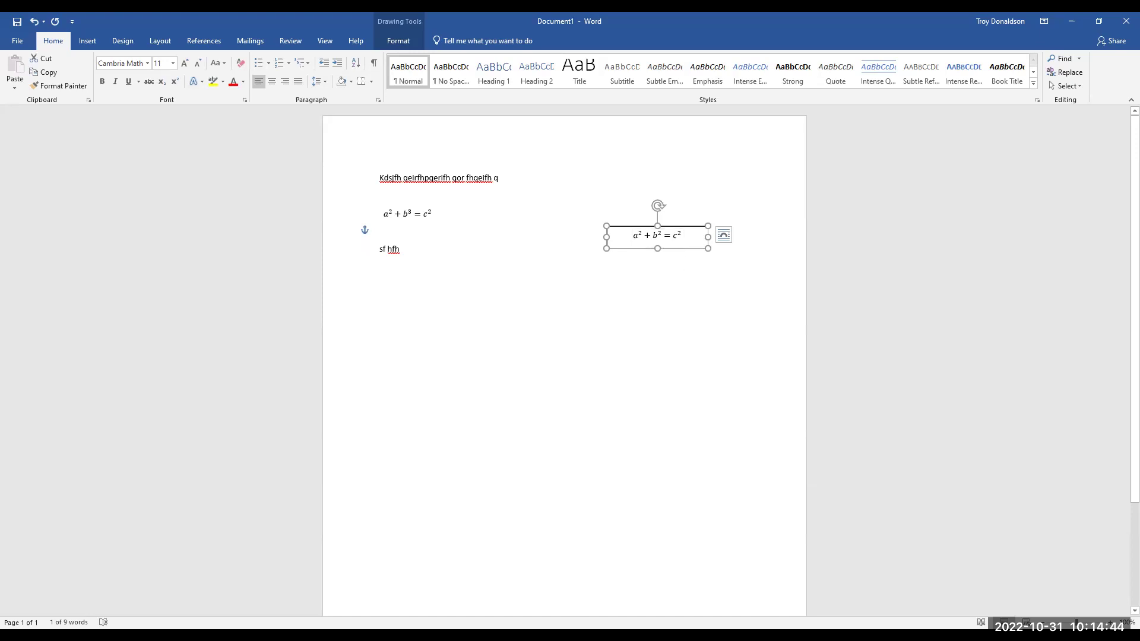
# - Set the a² + b² = c² text box's Shape Outline to No Outline
pyautogui.click(754, 268)
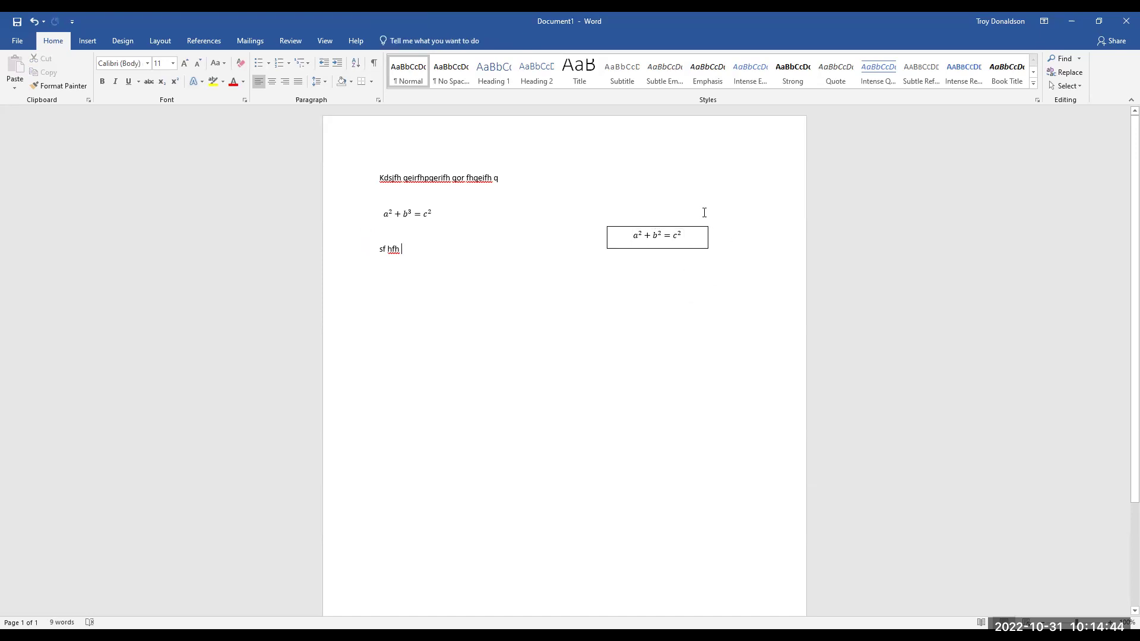
pyautogui.click(669, 249)
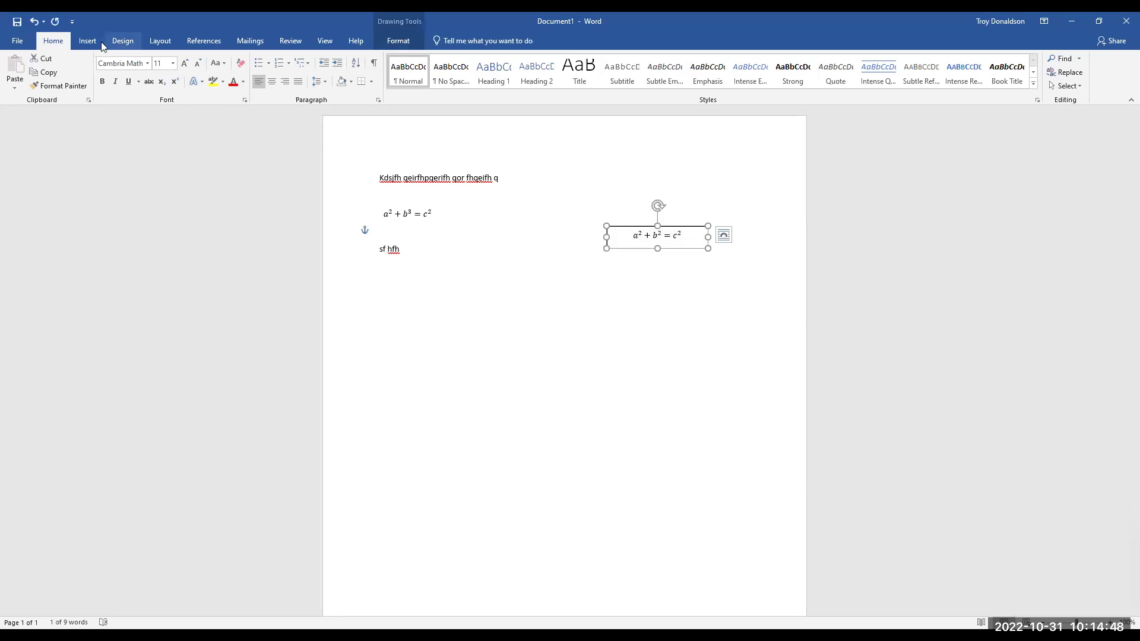
pyautogui.click(394, 20)
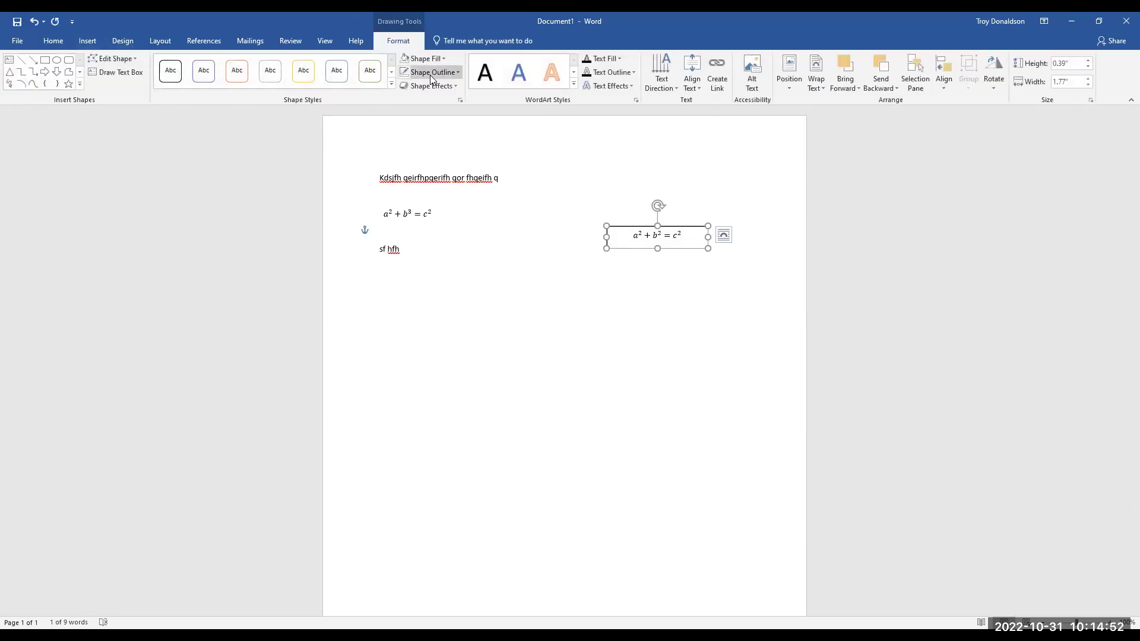
pyautogui.click(457, 73)
pyautogui.click(436, 178)
pyautogui.click(617, 355)
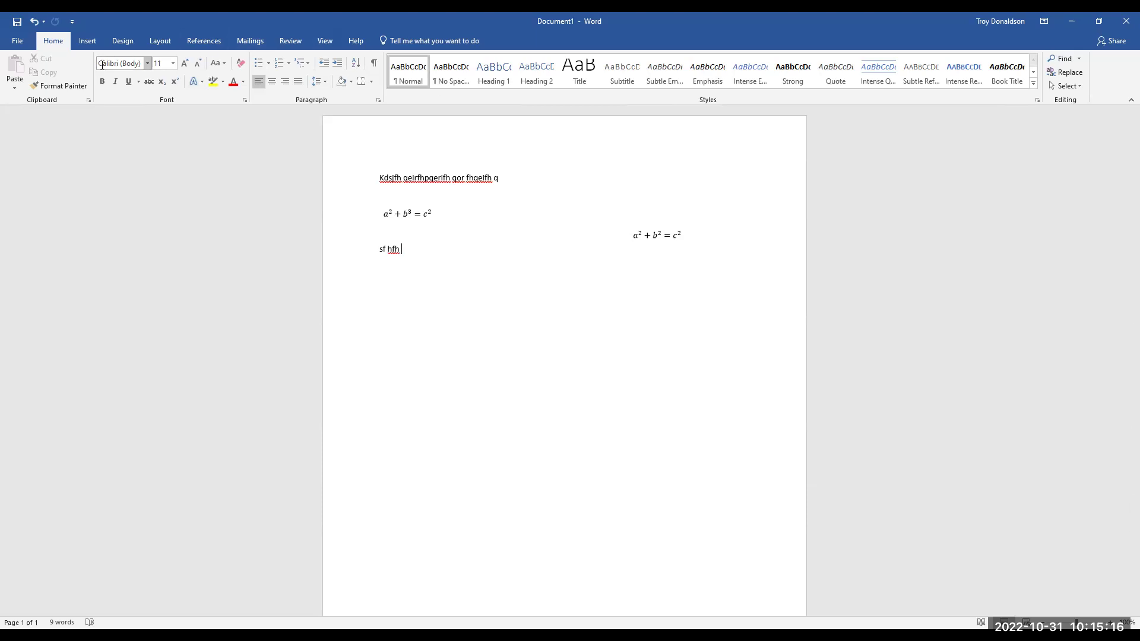
pyautogui.click(88, 41)
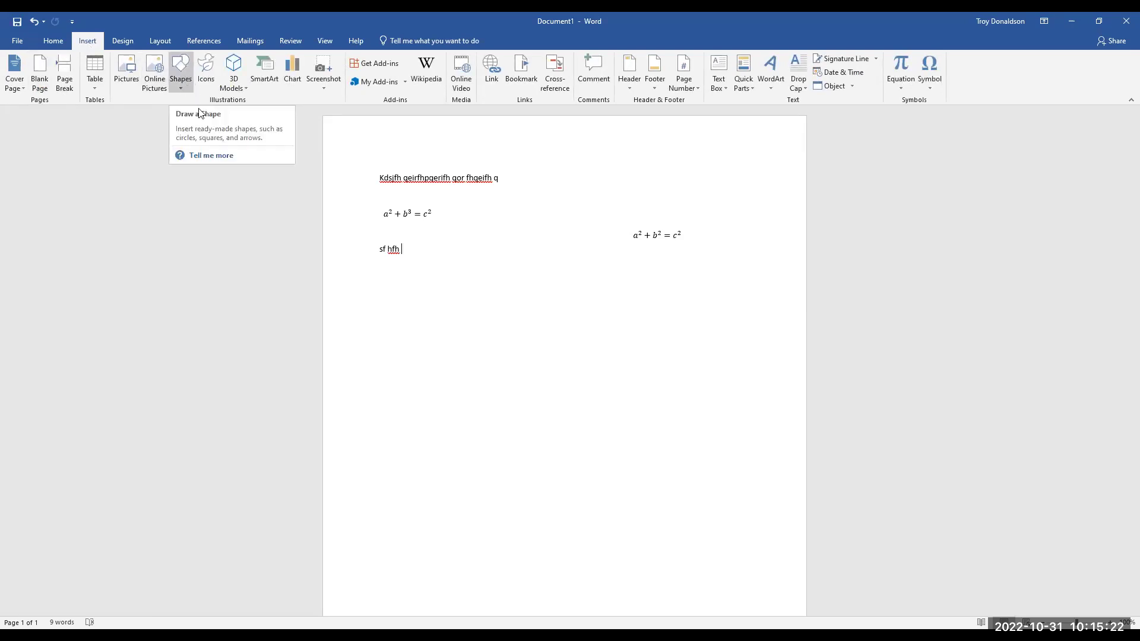
# - Draw a blue rectangle below the short text line and a right triangle beneath it
pyautogui.moveTo(466, 263); pyautogui.dragTo(602, 337)
pyautogui.click(599, 370)
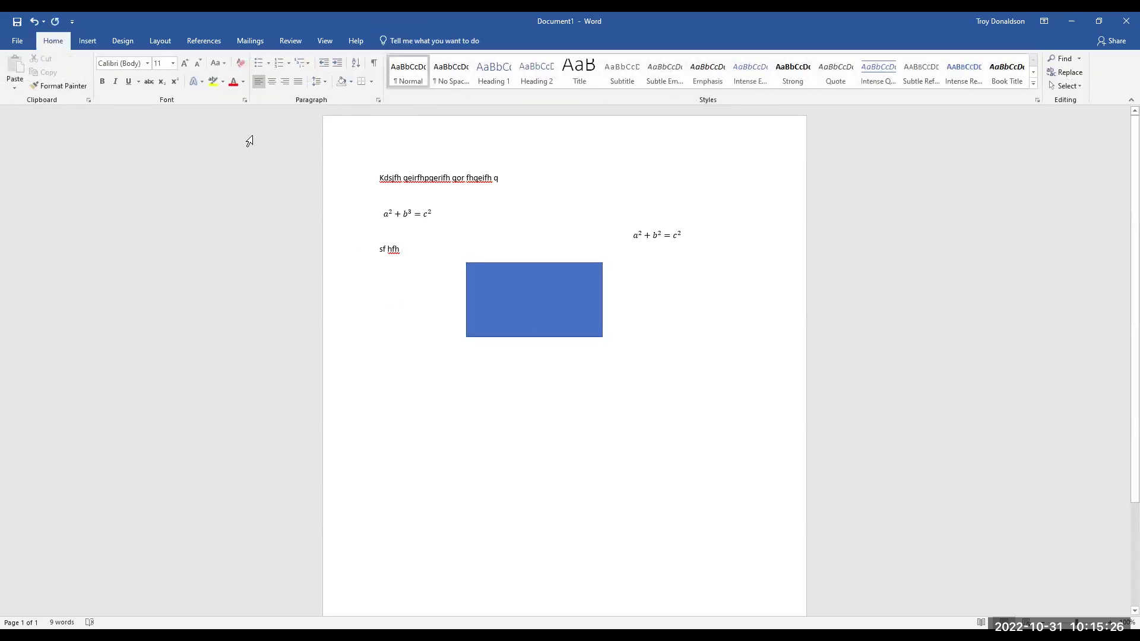
pyautogui.click(97, 41)
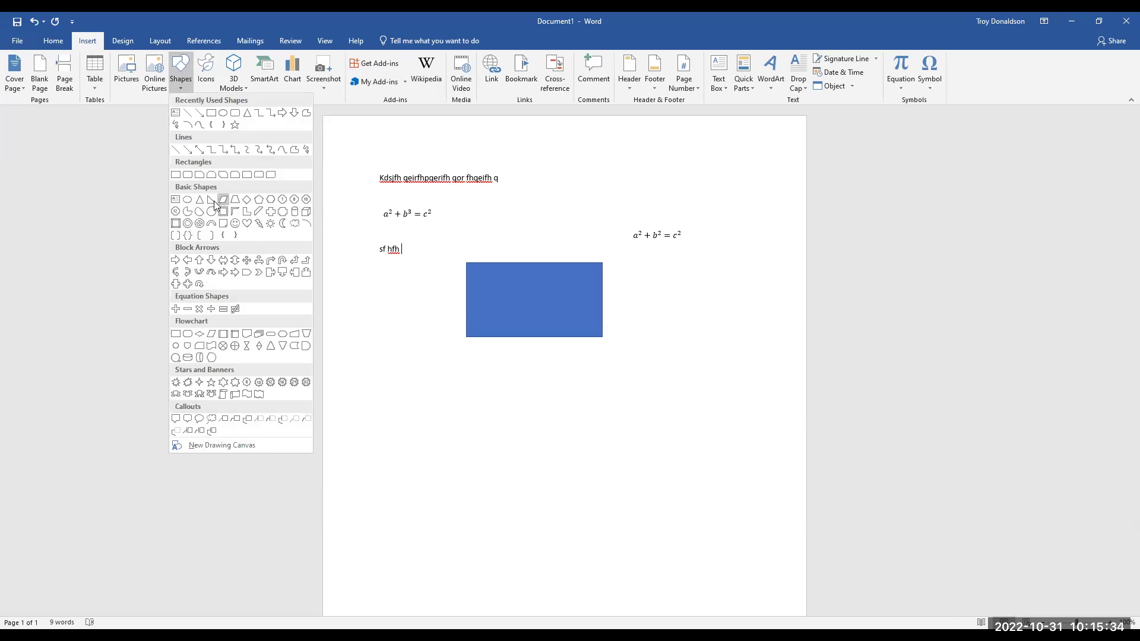
pyautogui.click(213, 200)
pyautogui.moveTo(487, 362); pyautogui.dragTo(611, 457)
pyautogui.click(600, 532)
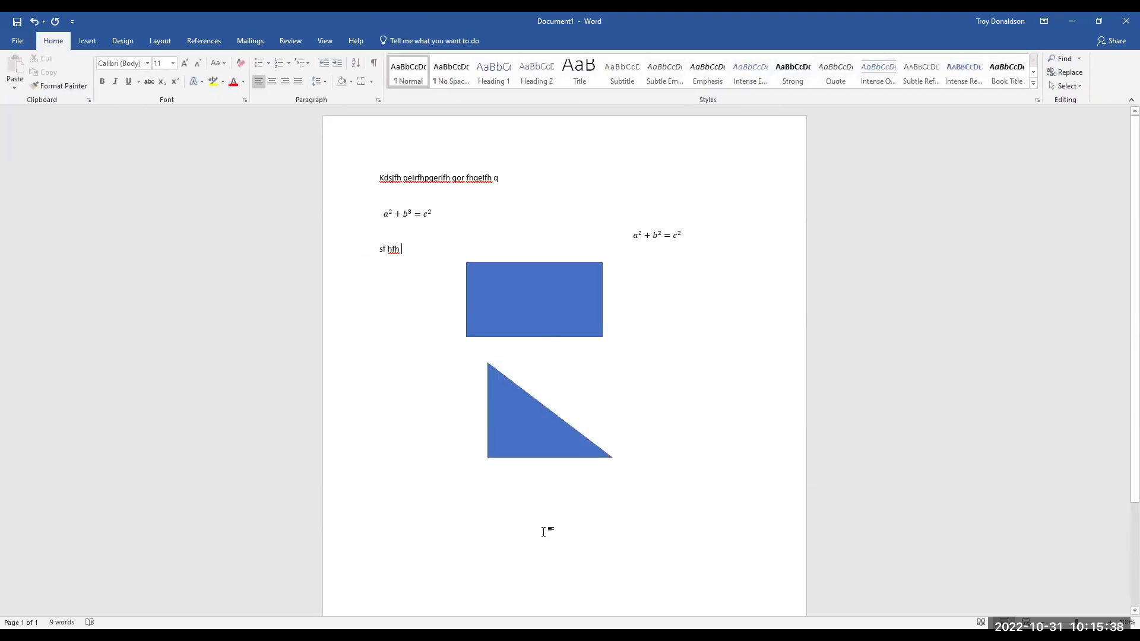
# - Draw a circle below the triangle using the Oval shape
pyautogui.click(85, 41)
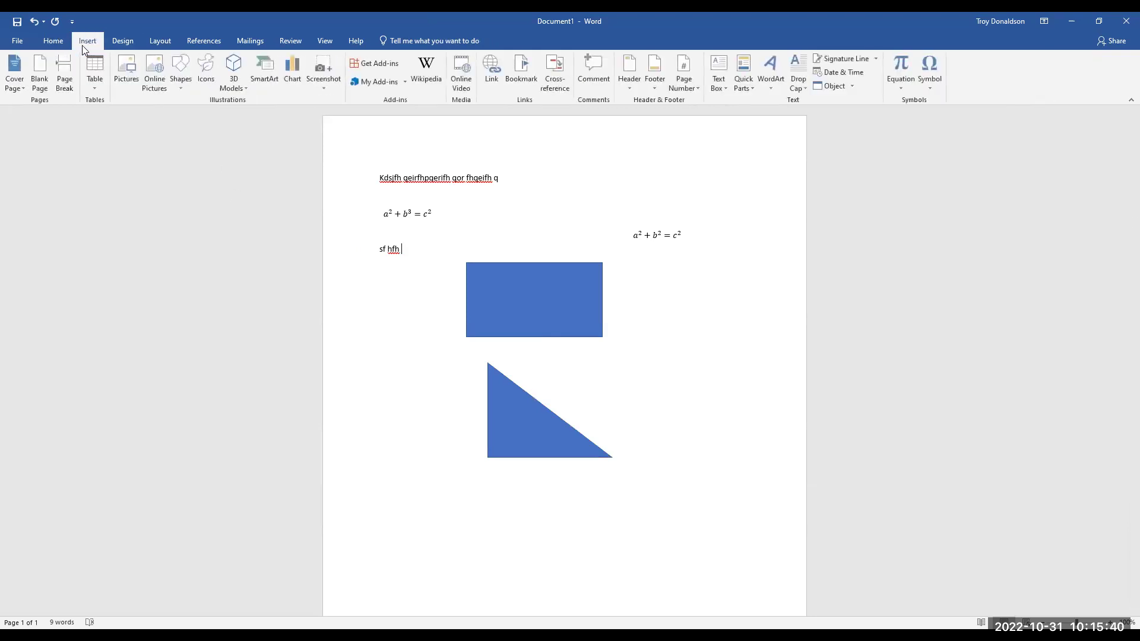
pyautogui.click(180, 85)
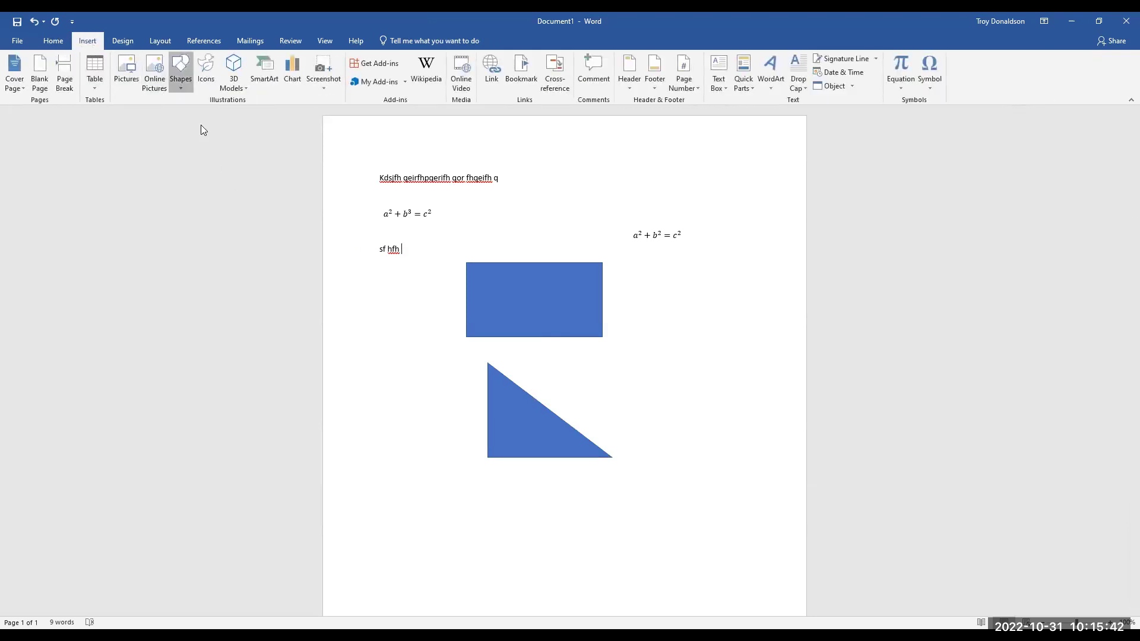
pyautogui.click(233, 113)
pyautogui.moveTo(510, 507); pyautogui.dragTo(596, 588)
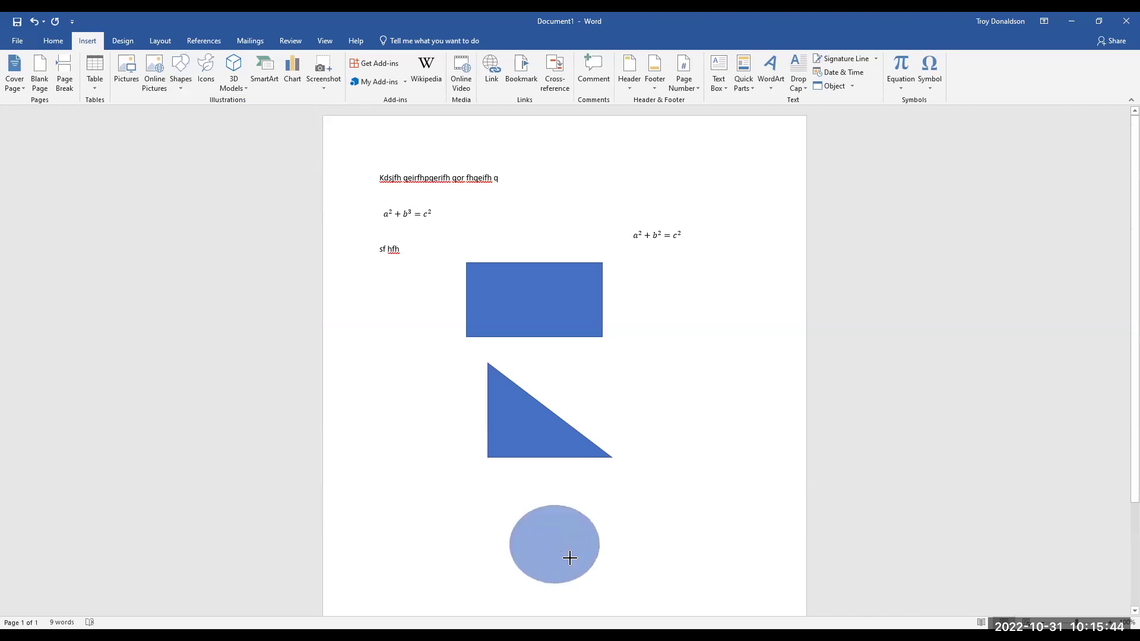
pyautogui.scroll(-2, 720, 508)
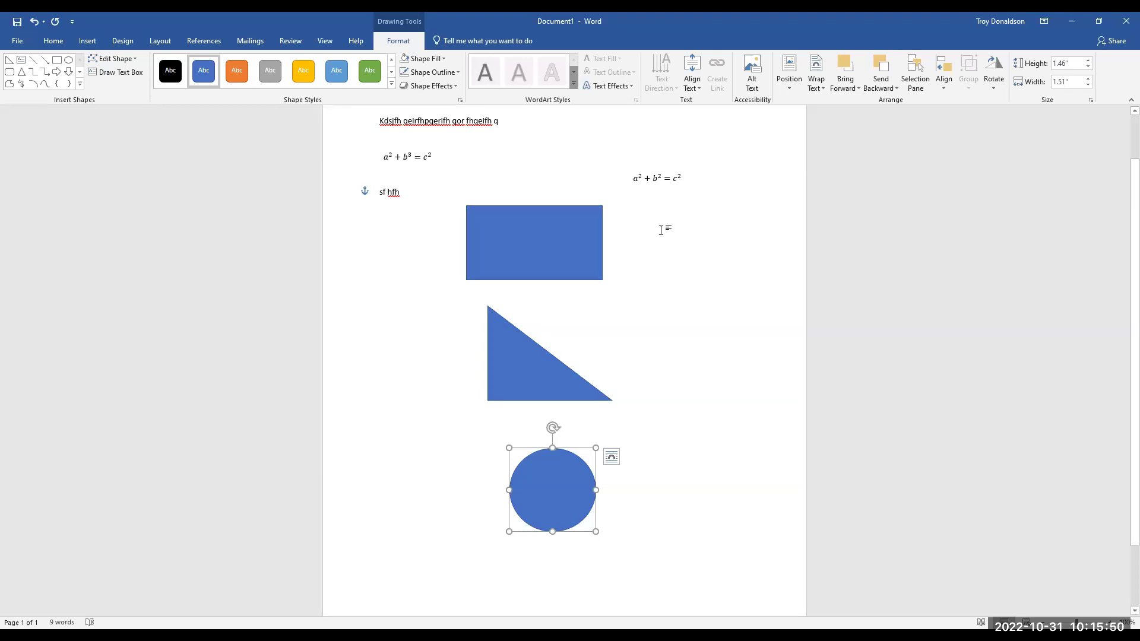
# - Add a text box reading 'Area =' and 'Perimeter =', moved beside the rectangle and narrowed to 2.03"
pyautogui.click(84, 41)
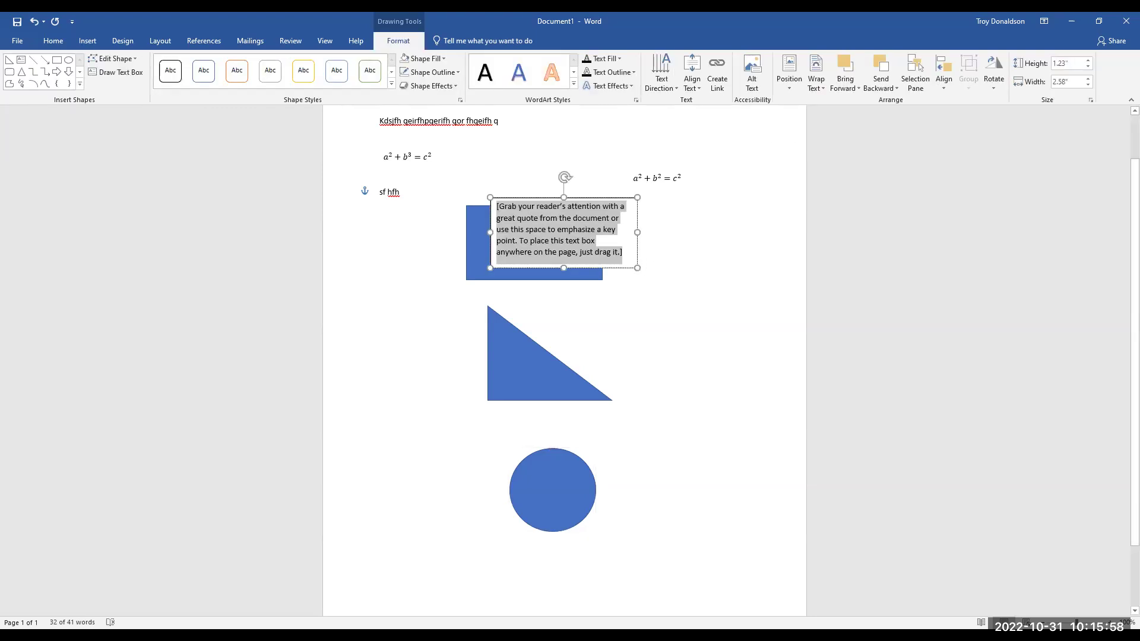
pyautogui.write('Area ')
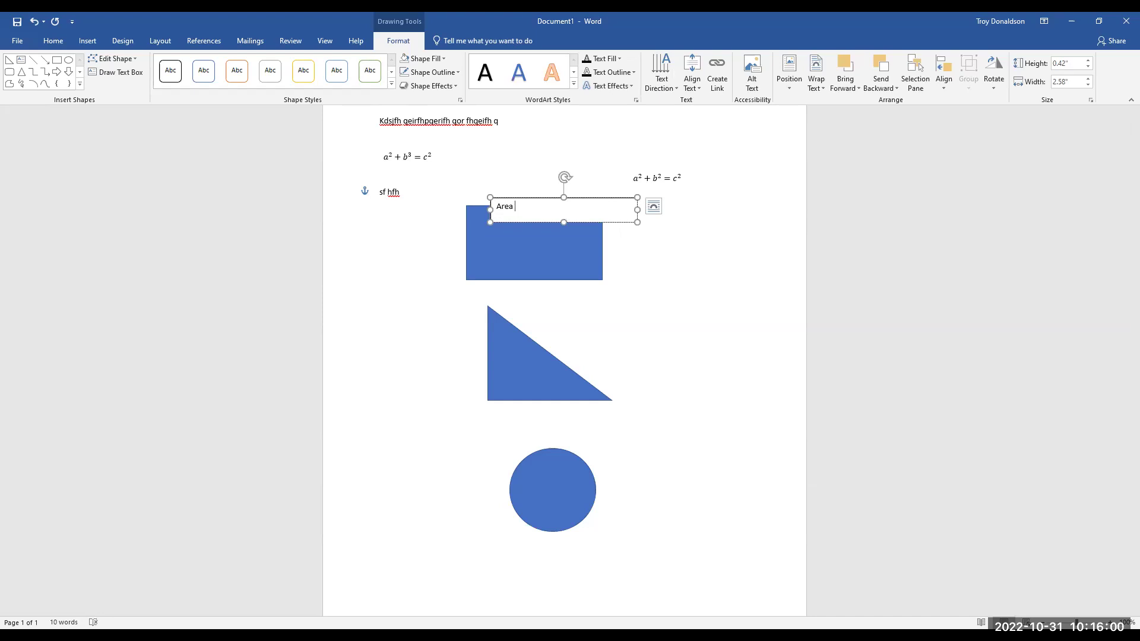
pyautogui.write('=')
pyautogui.press('Return')
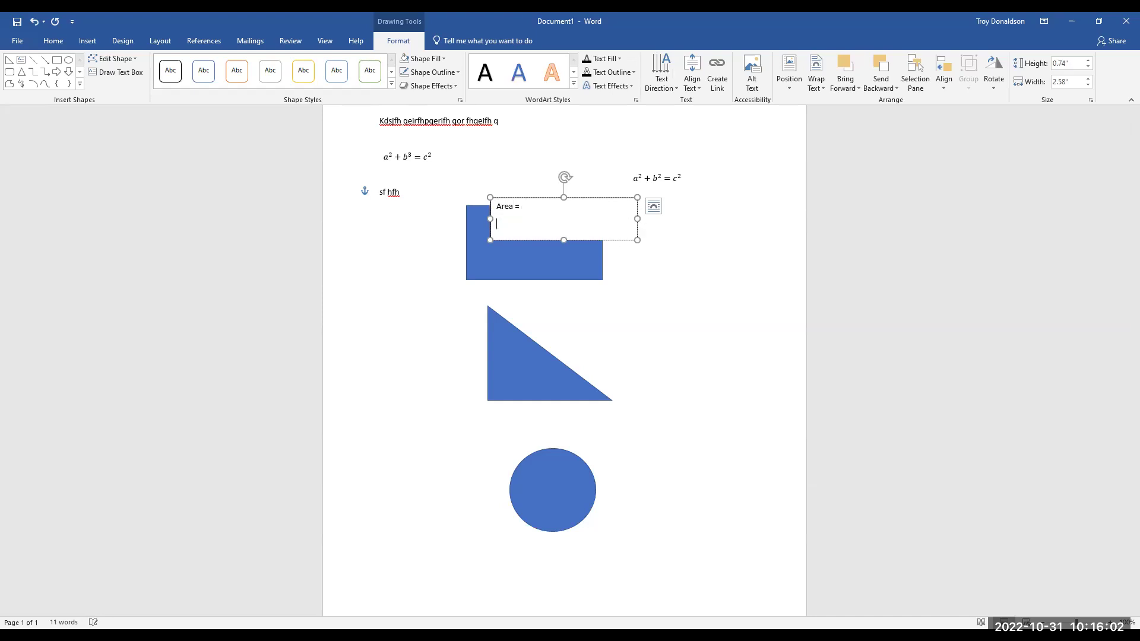
pyautogui.write('perimeter')
pyautogui.press('BackSpace')
pyautogui.write('=')
pyautogui.click(765, 350)
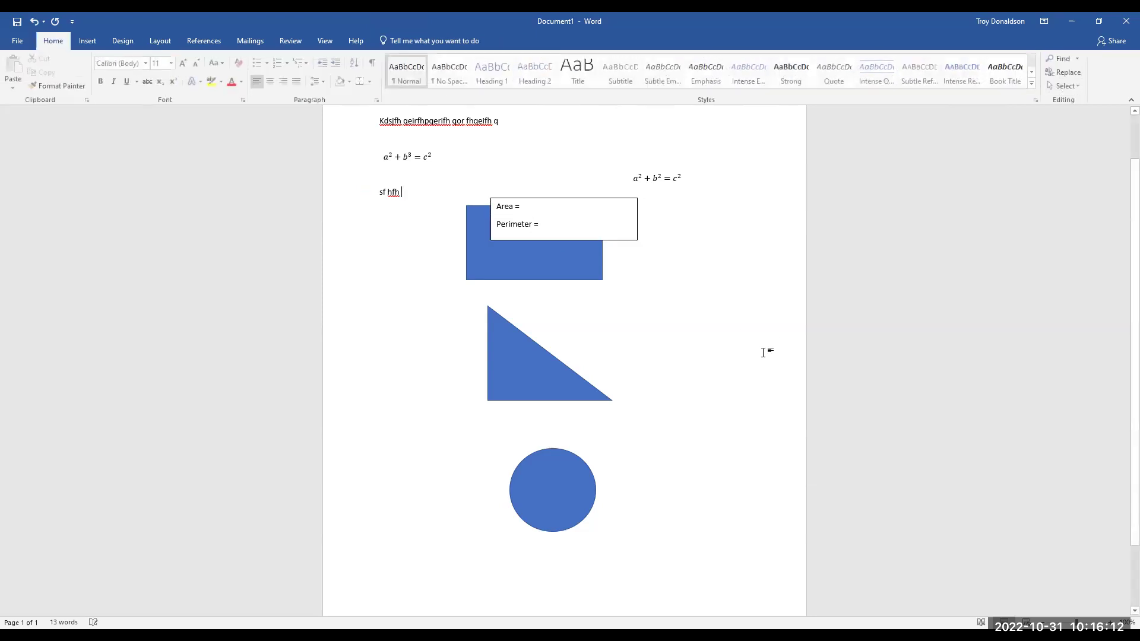
pyautogui.moveTo(619, 240); pyautogui.dragTo(760, 263)
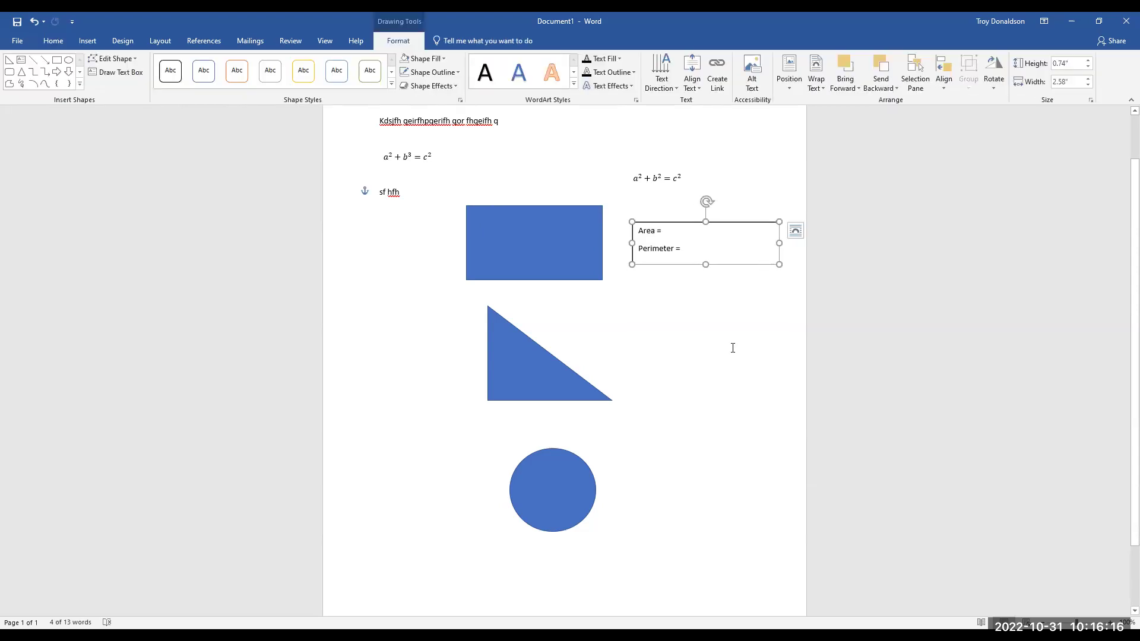
pyautogui.moveTo(779, 242); pyautogui.dragTo(736, 242)
pyautogui.click(722, 254)
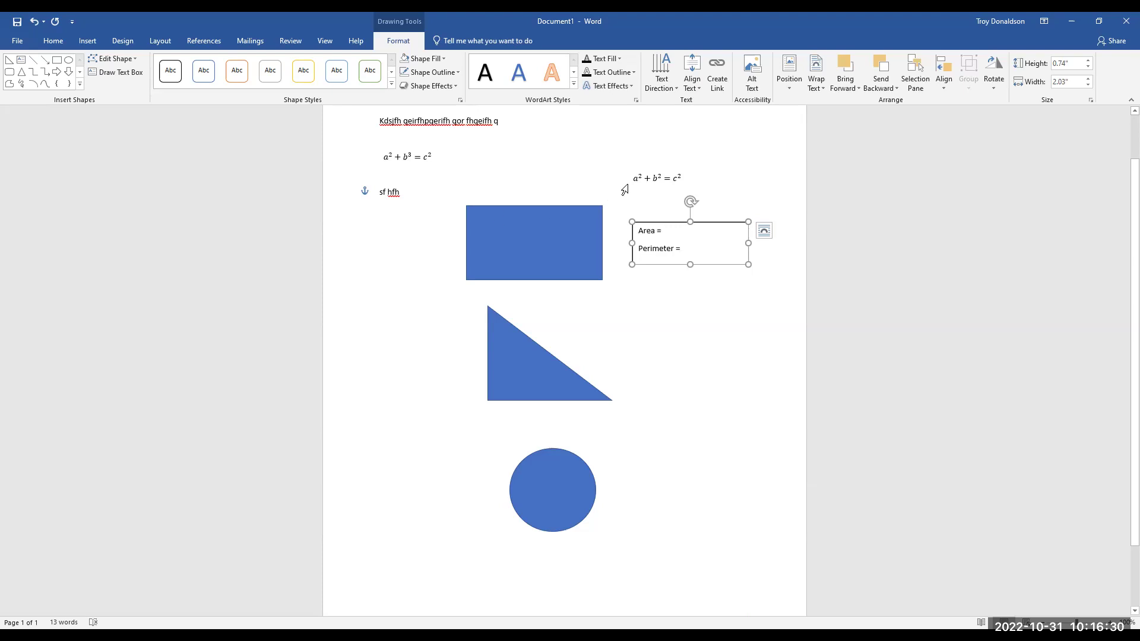
# - Remove the Area/Perimeter box's outline and delete the stray 'sf hfh' text
pyautogui.click(620, 291)
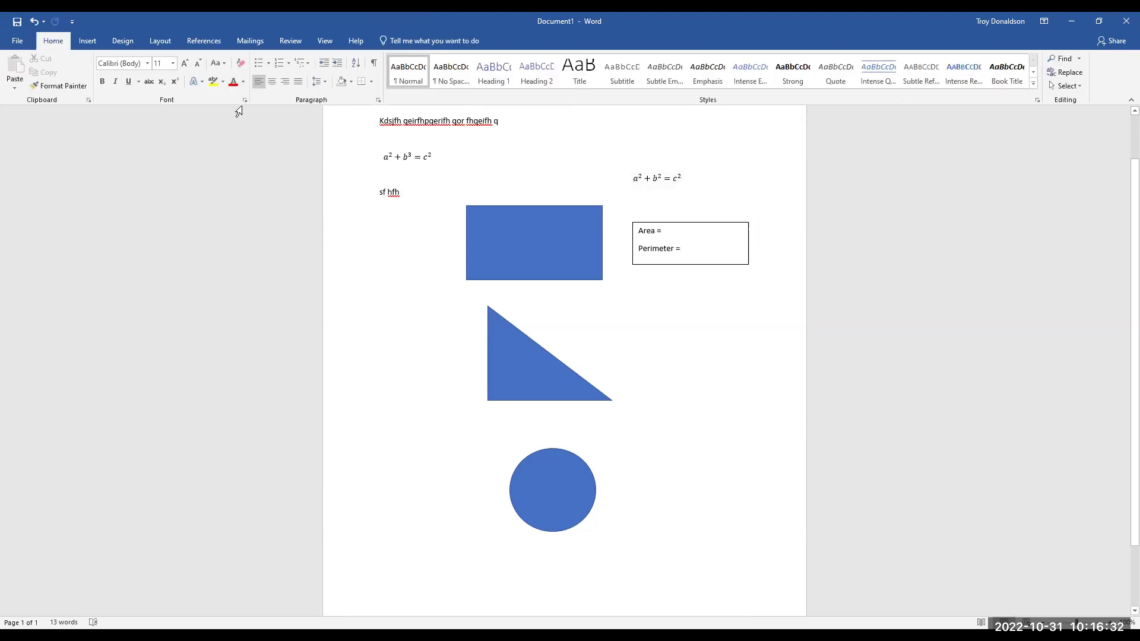
pyautogui.click(682, 268)
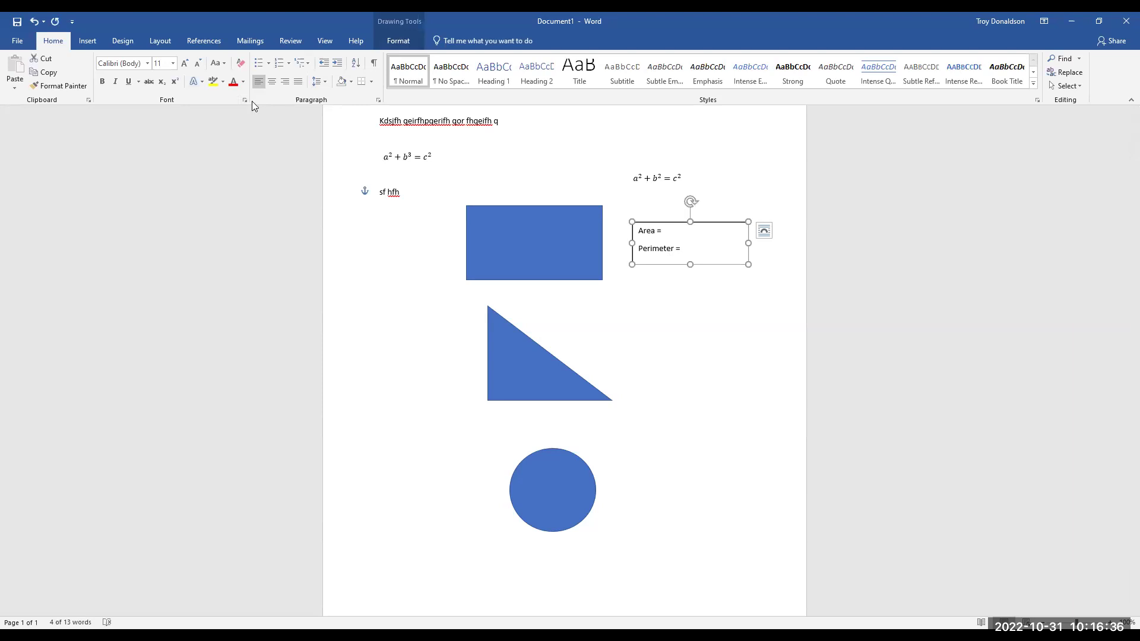
pyautogui.click(411, 21)
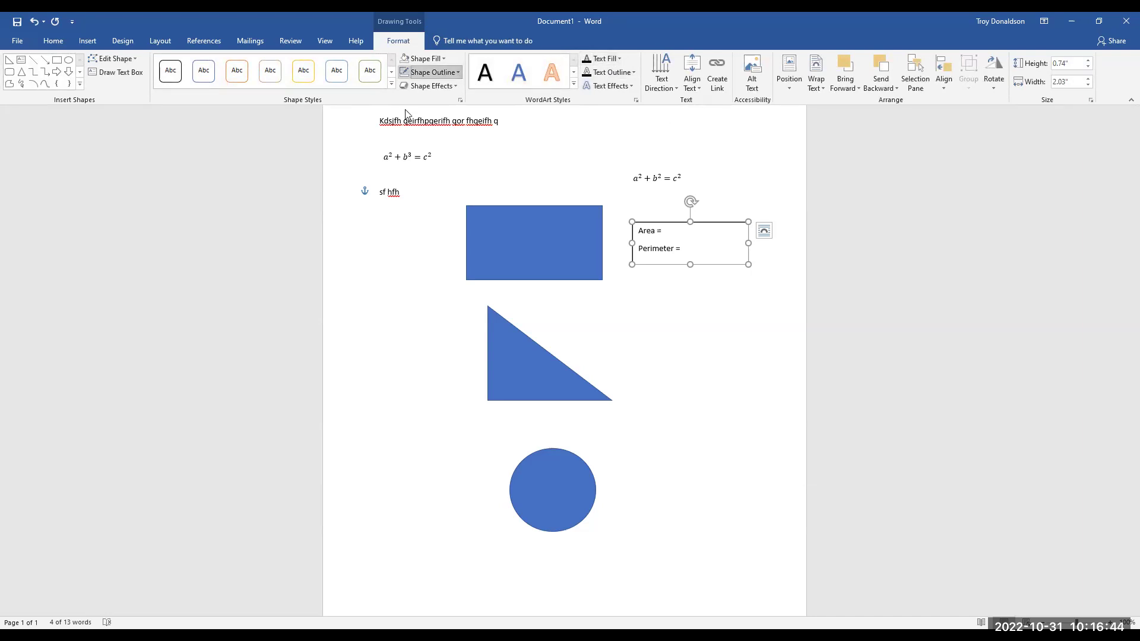
pyautogui.click(457, 74)
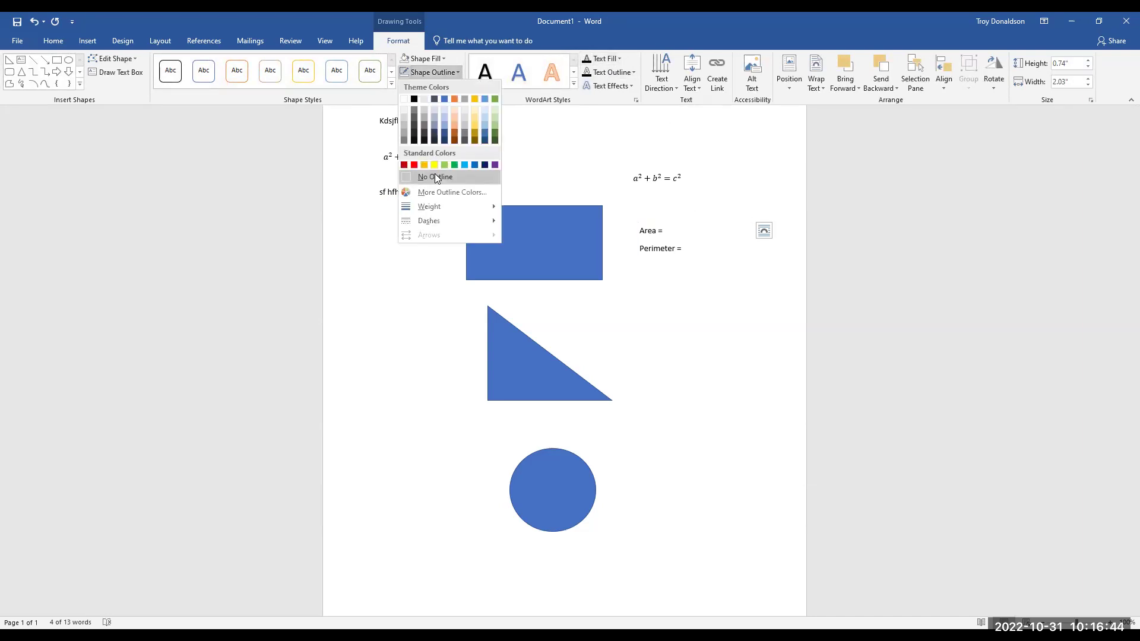
pyautogui.click(776, 327)
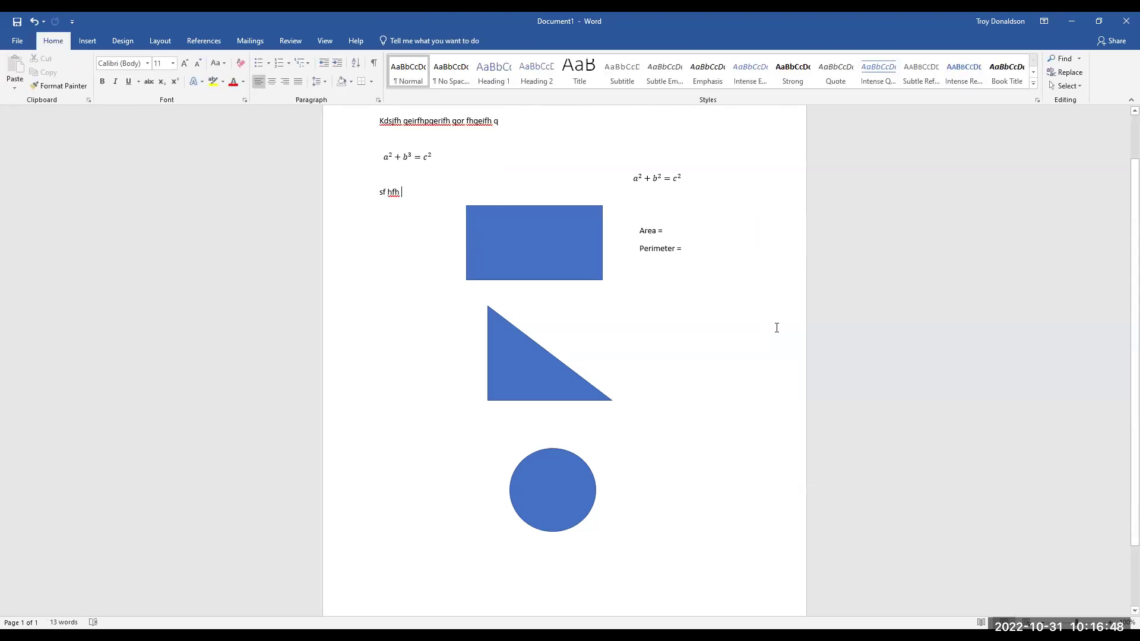
pyautogui.press('BackSpace')
pyautogui.press('BackSpace')
pyautogui.press('BackSpace')
pyautogui.press('BackSpace')
pyautogui.press('BackSpace')
pyautogui.press('BackSpace')
pyautogui.click(91, 43)
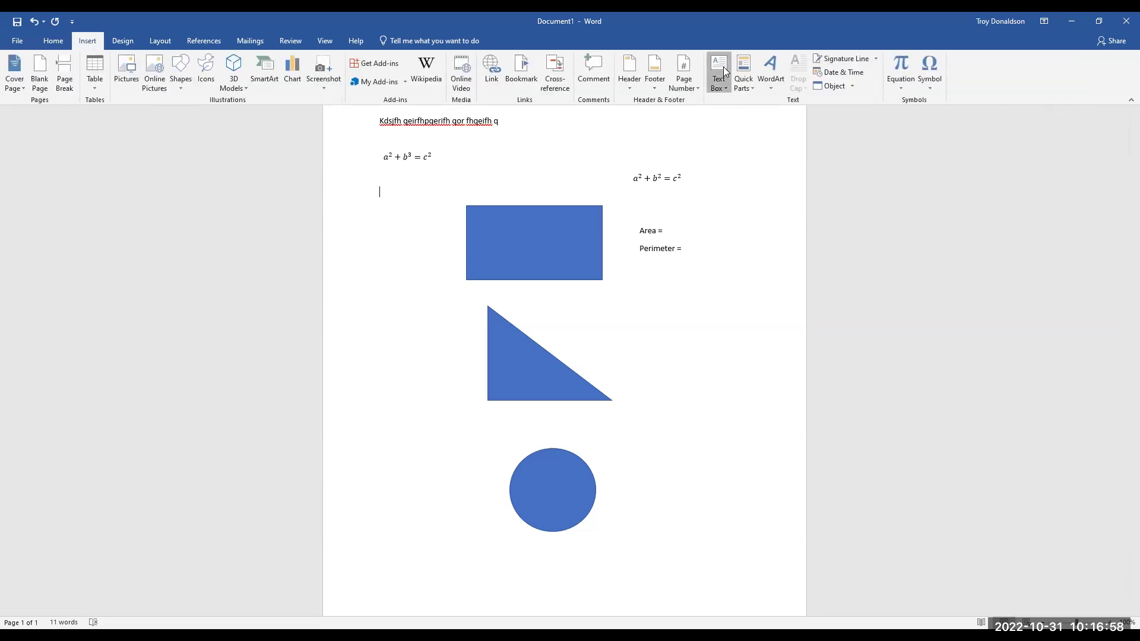
# - Insert a Simple Text Box reading '5 ft' and shrink it to 0.33" by 0.66" above the rectangle
pyautogui.click(739, 102)
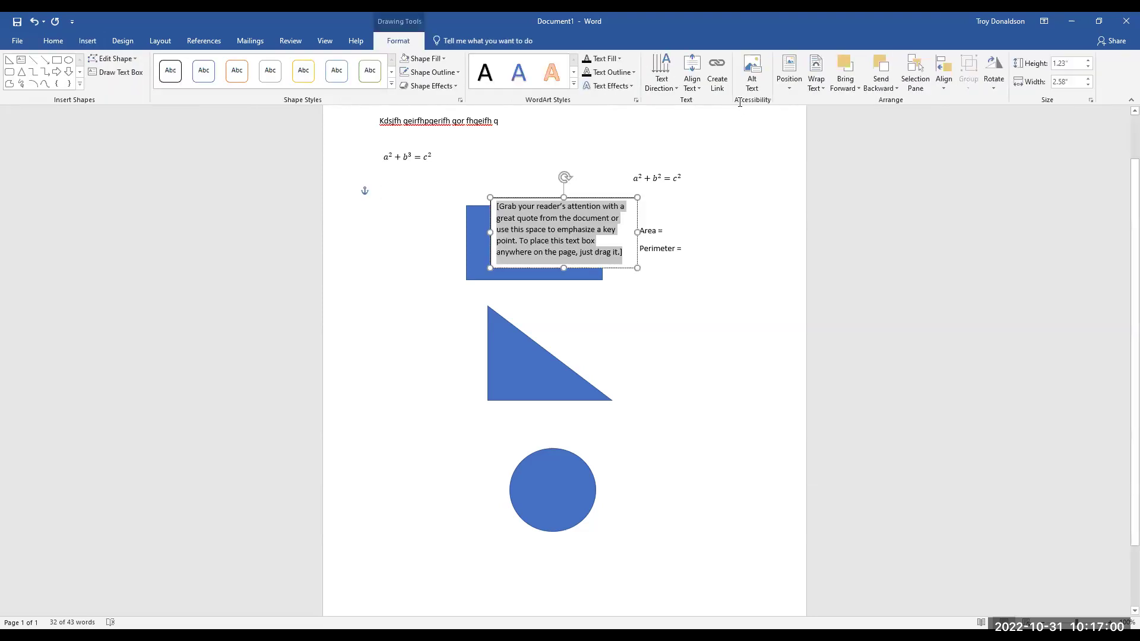
pyautogui.write('5')
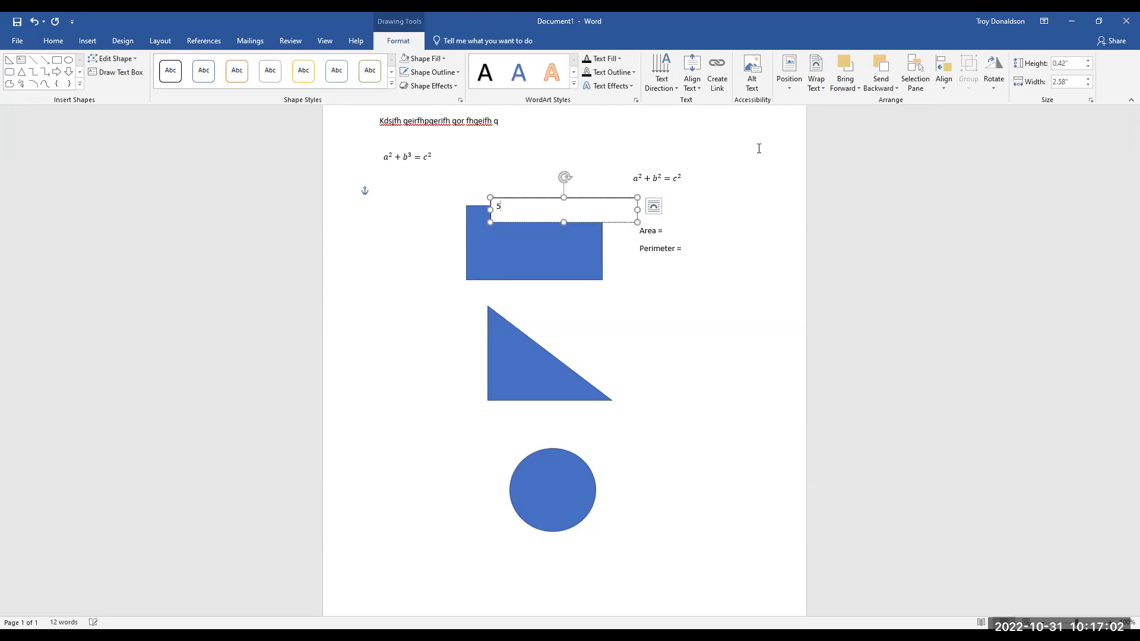
pyautogui.write(' ft')
pyautogui.press('Return')
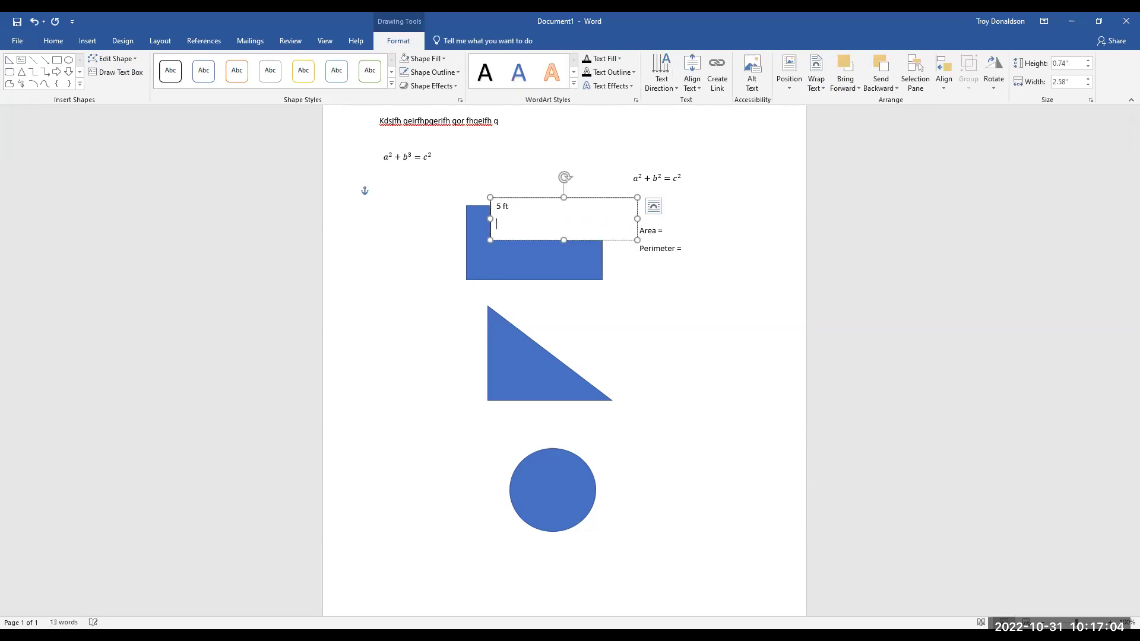
pyautogui.moveTo(637, 240); pyautogui.dragTo(538, 202)
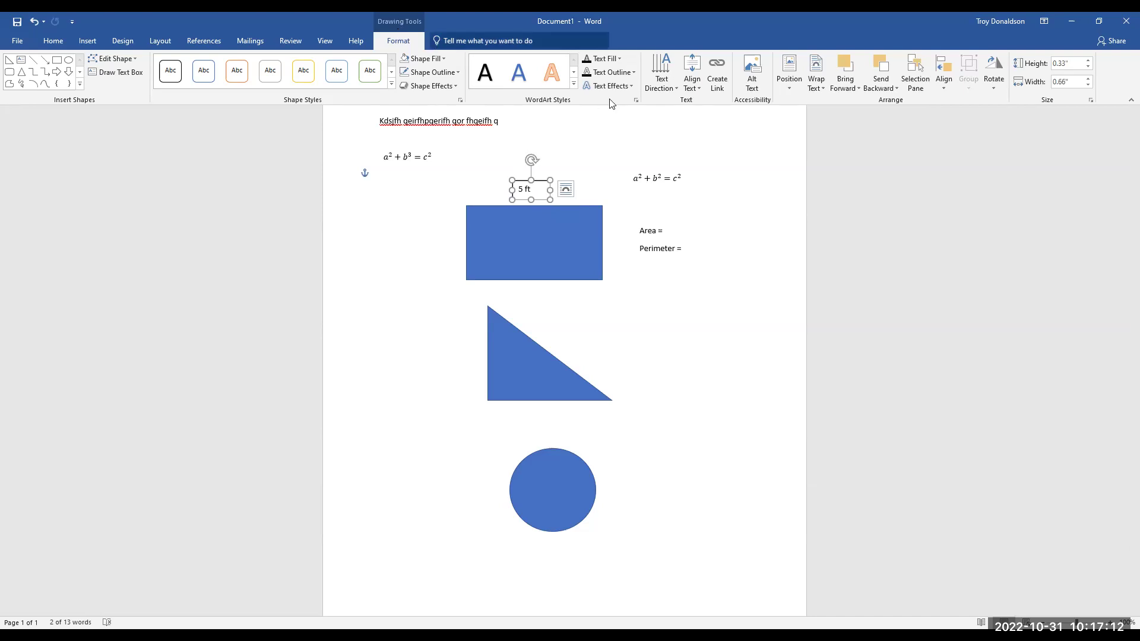
# - Check the 5 ft box's outline colour choices and set its wrapping to In Front of Text
pyautogui.click(636, 73)
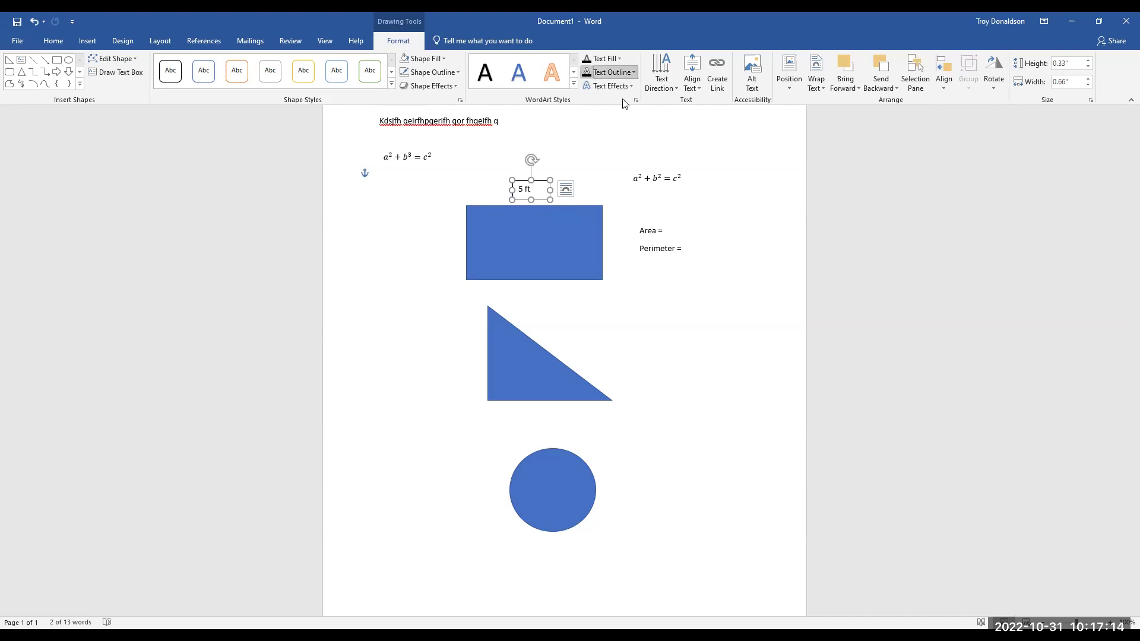
pyautogui.click(600, 351)
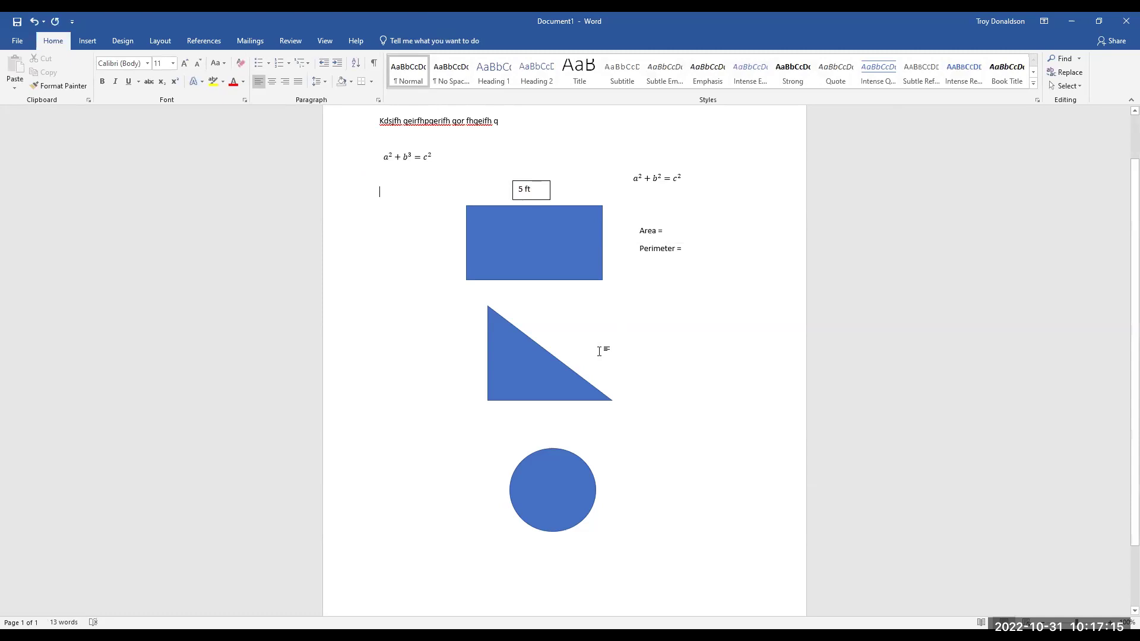
pyautogui.click(537, 200)
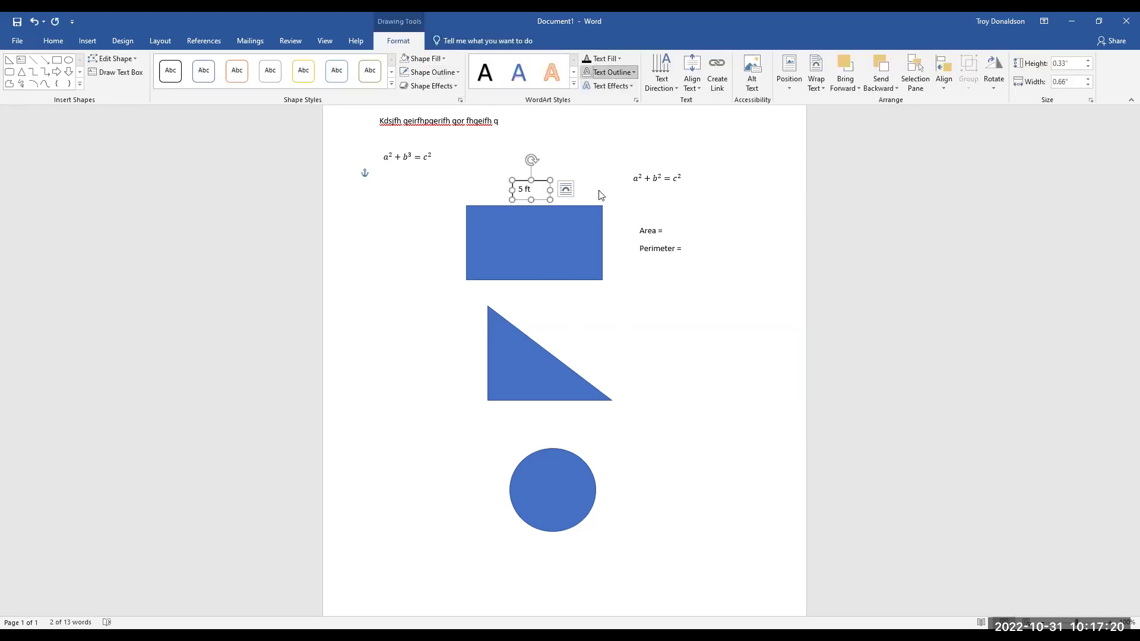
pyautogui.click(633, 72)
pyautogui.click(649, 251)
pyautogui.click(644, 289)
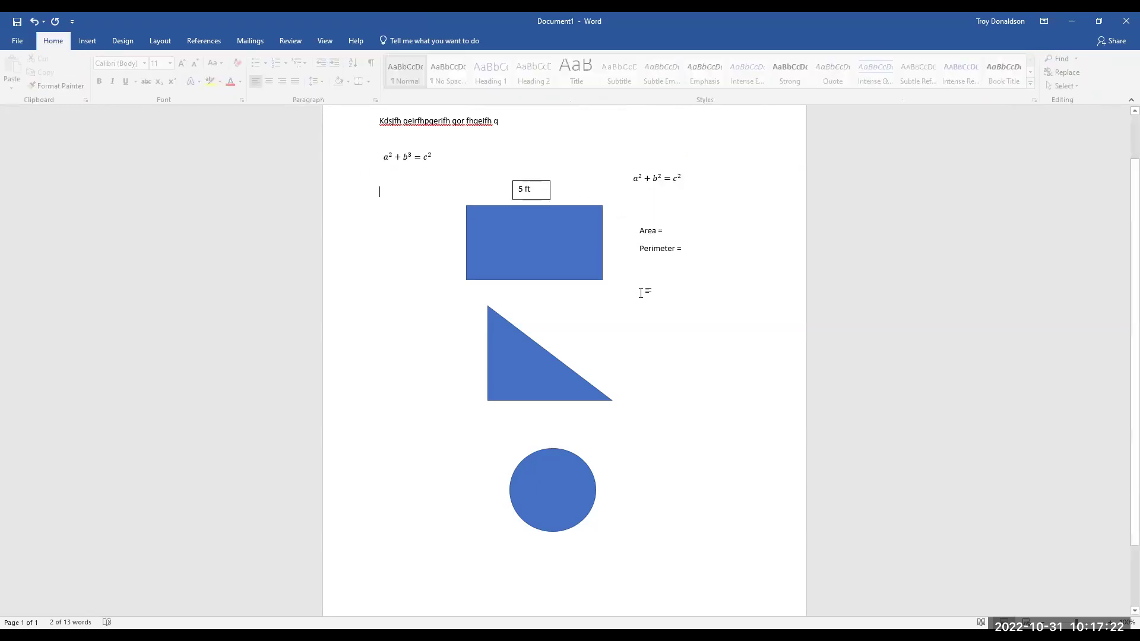
pyautogui.click(543, 199)
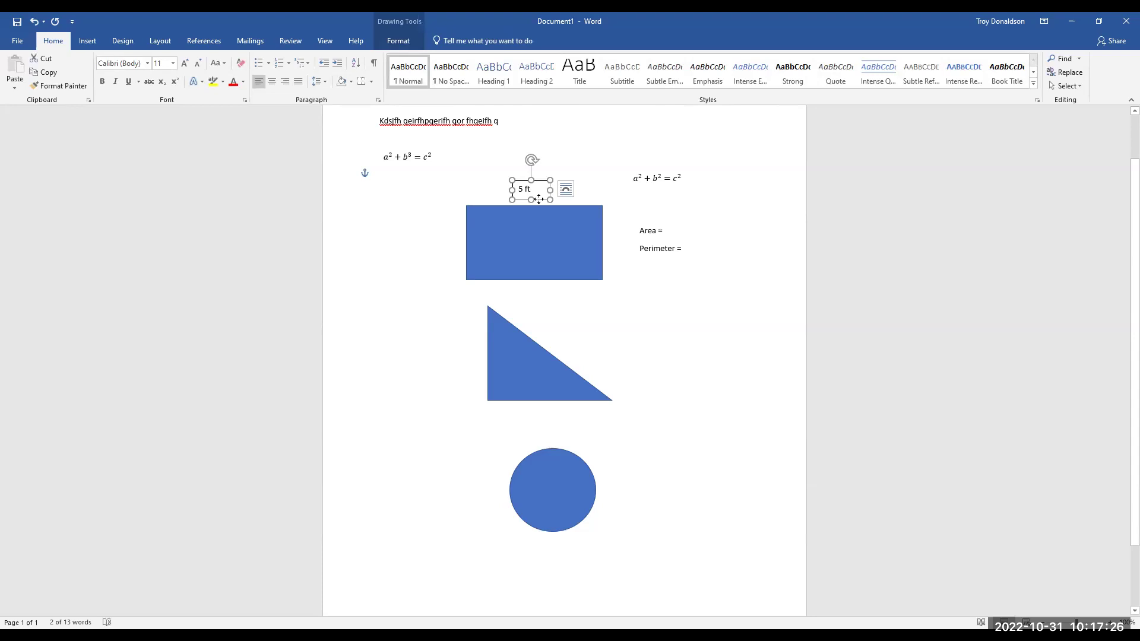
pyautogui.rightClick(539, 200)
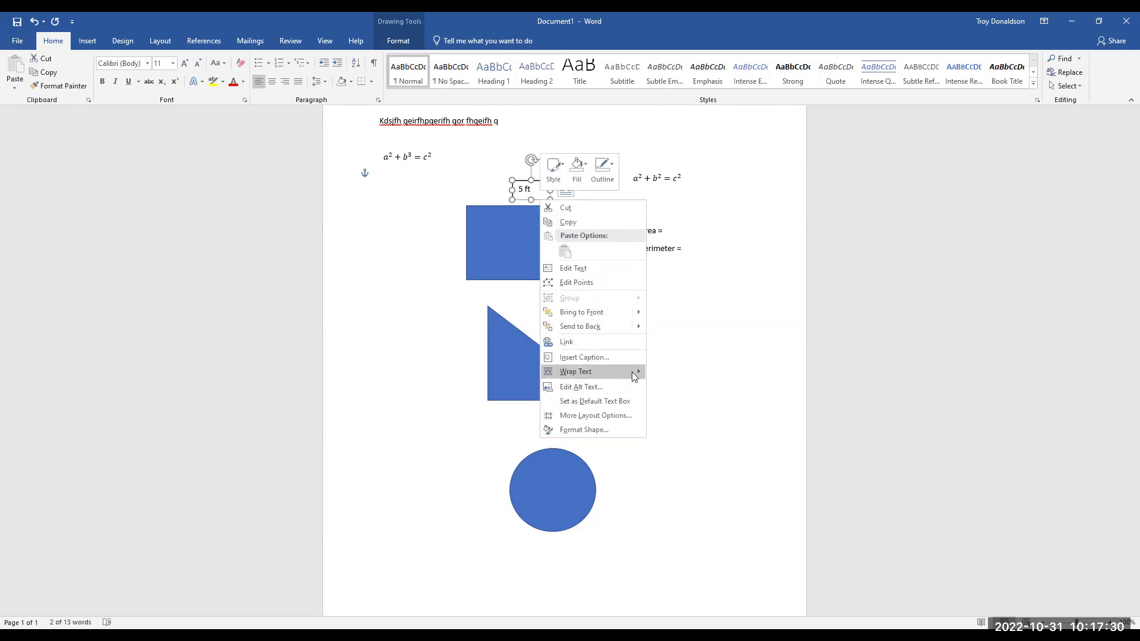
pyautogui.moveTo(632, 372)
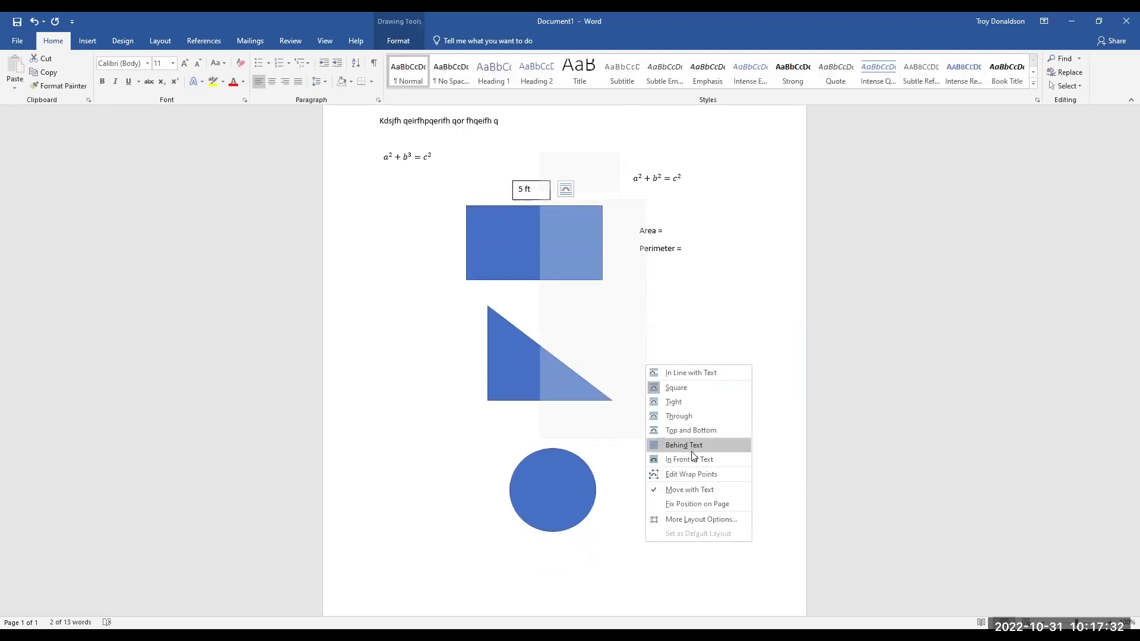
pyautogui.click(694, 460)
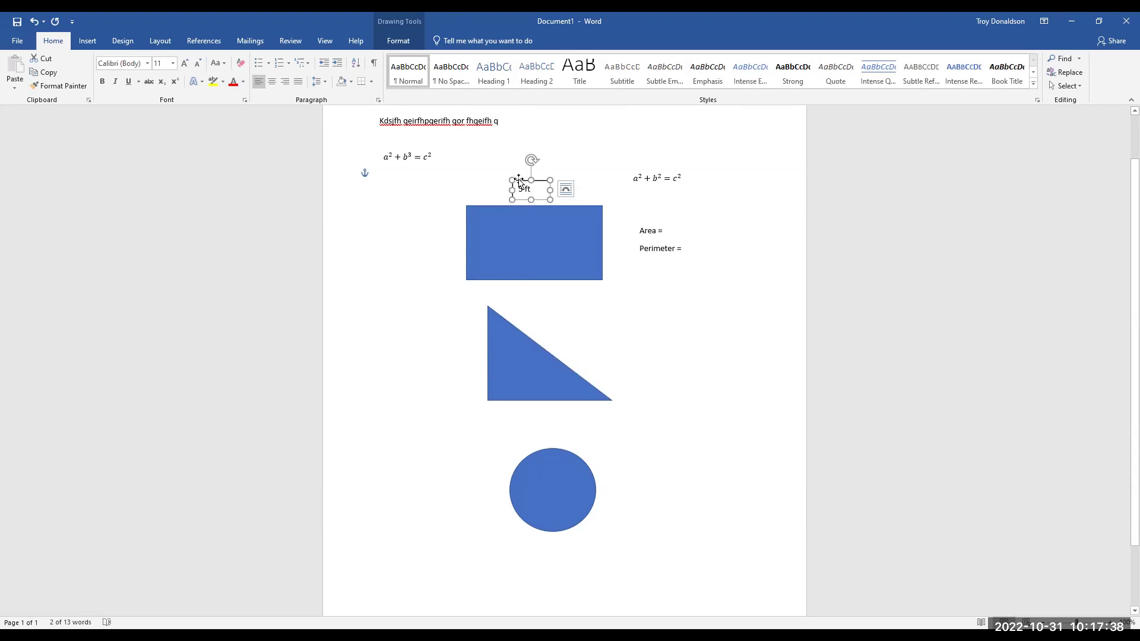
# - Select the 5 ft label box and copy it with Ctrl+C
pyautogui.click(409, 25)
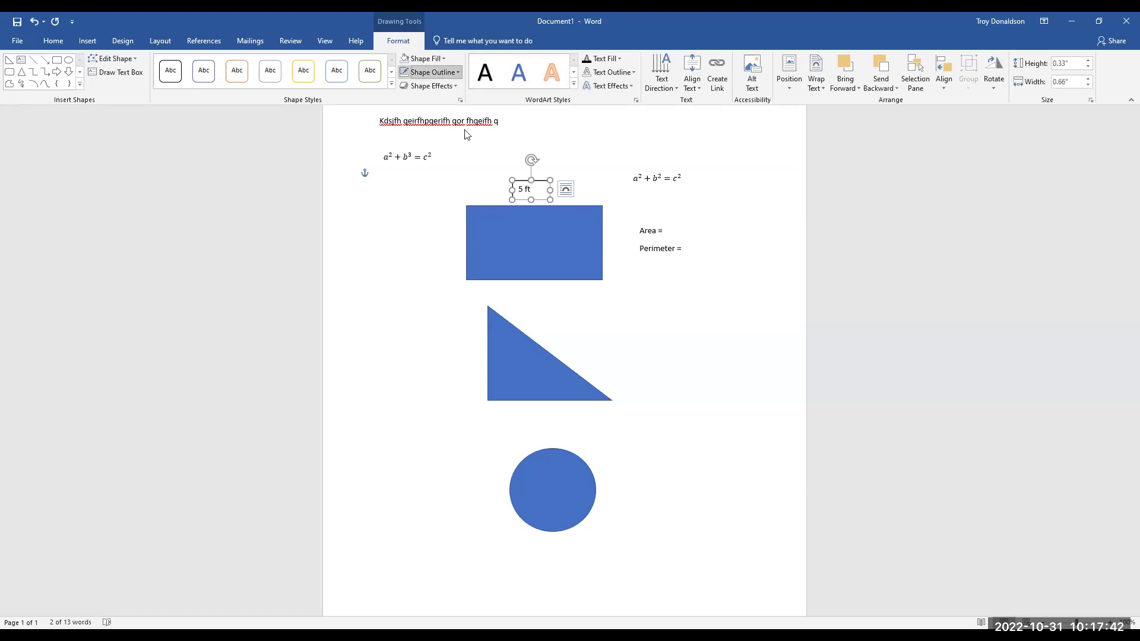
pyautogui.click(438, 182)
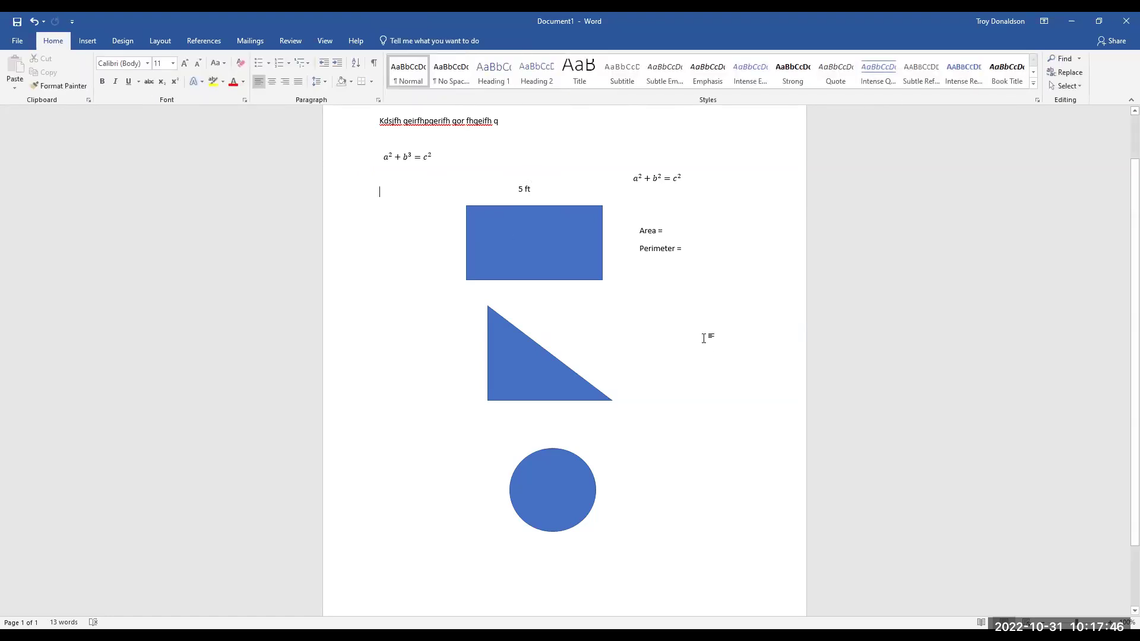
pyautogui.click(527, 187)
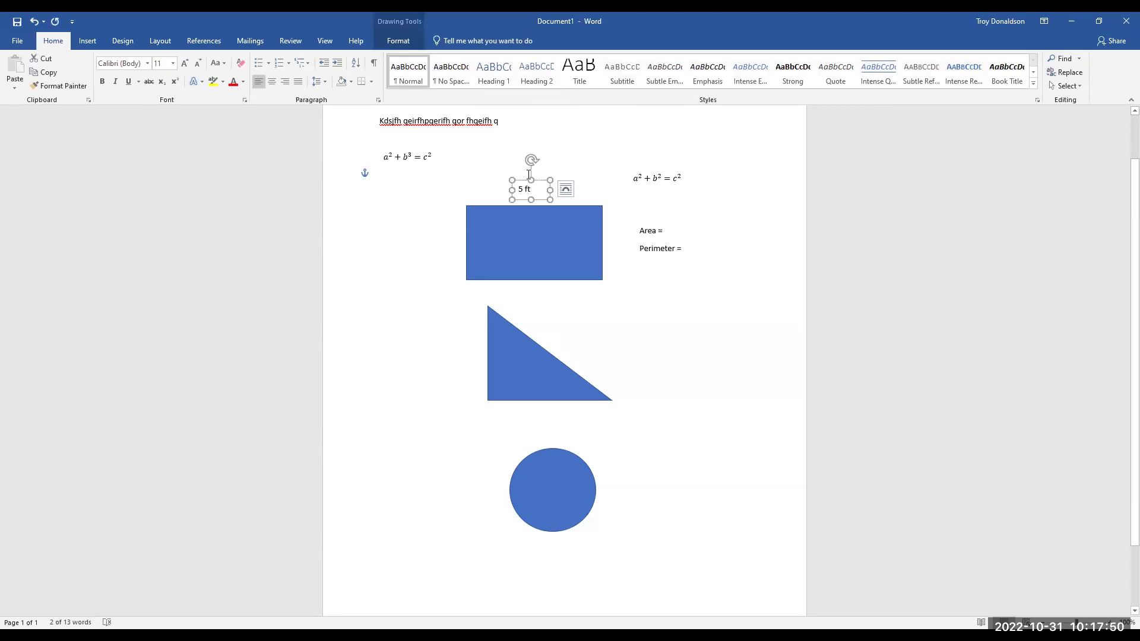
pyautogui.hotkey('ctrl', 'c')
# - Paste a copy of the 5 ft label at the rectangle's left edge and change it to '2 ft'
pyautogui.click(425, 254)
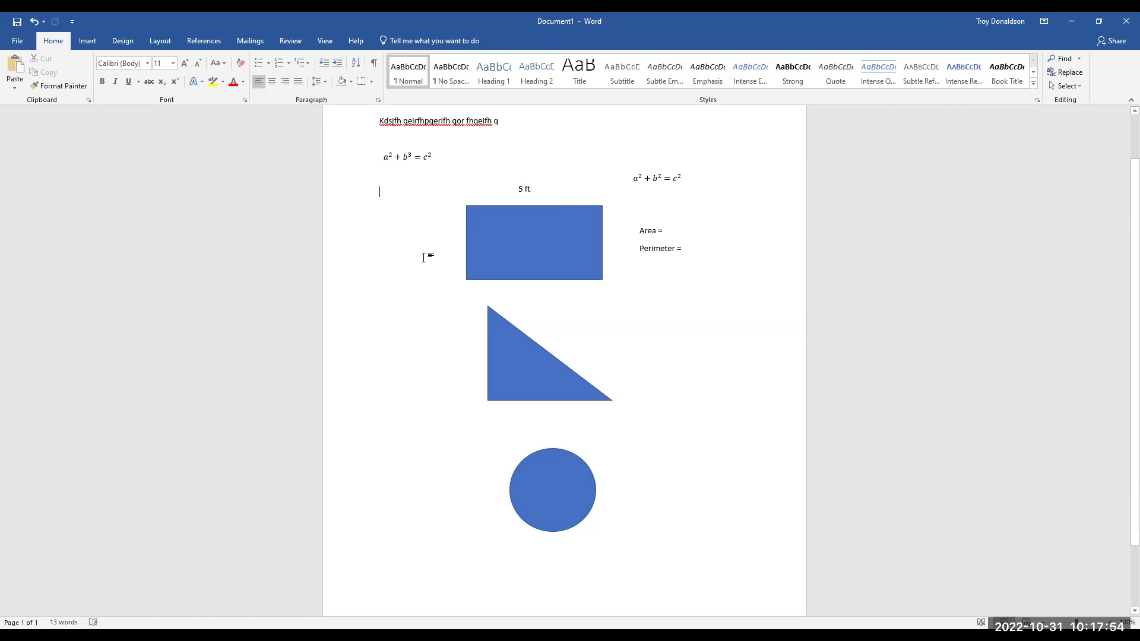
pyautogui.hotkey('ctrl', 'v')
pyautogui.moveTo(409, 209); pyautogui.dragTo(426, 238)
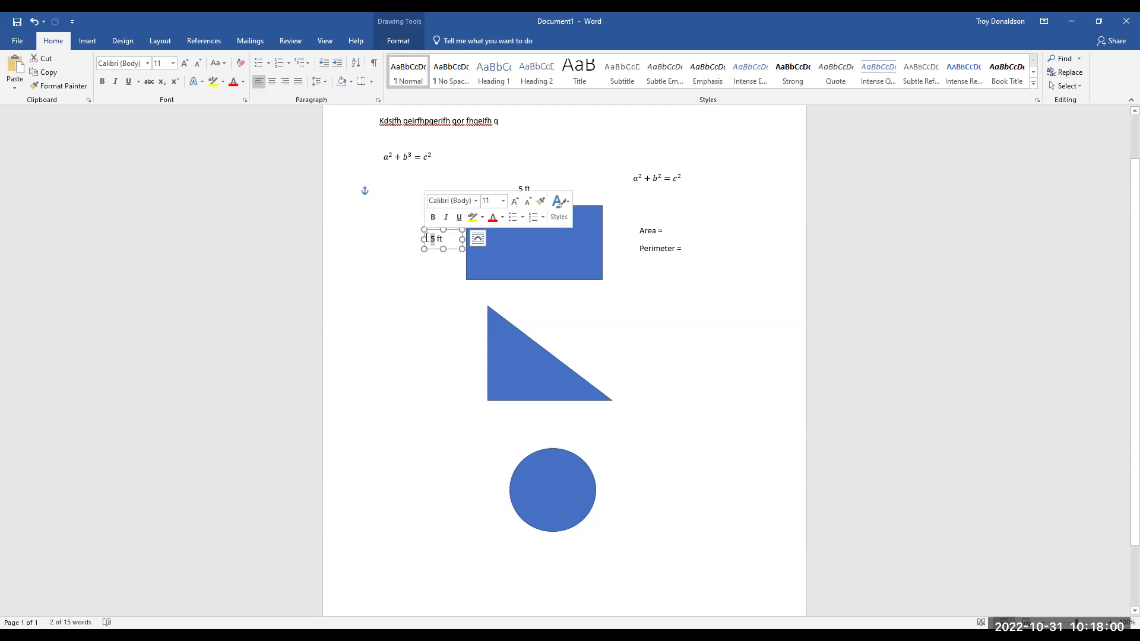
pyautogui.hotkey('ctrl', 'z')
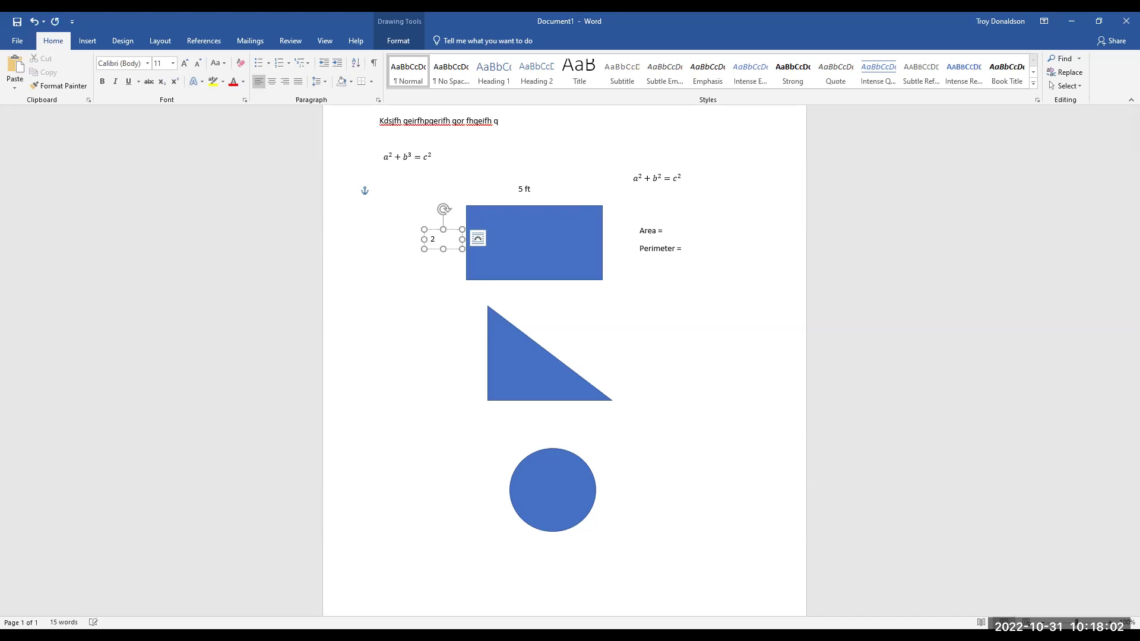
pyautogui.write('ft')
pyautogui.click(424, 293)
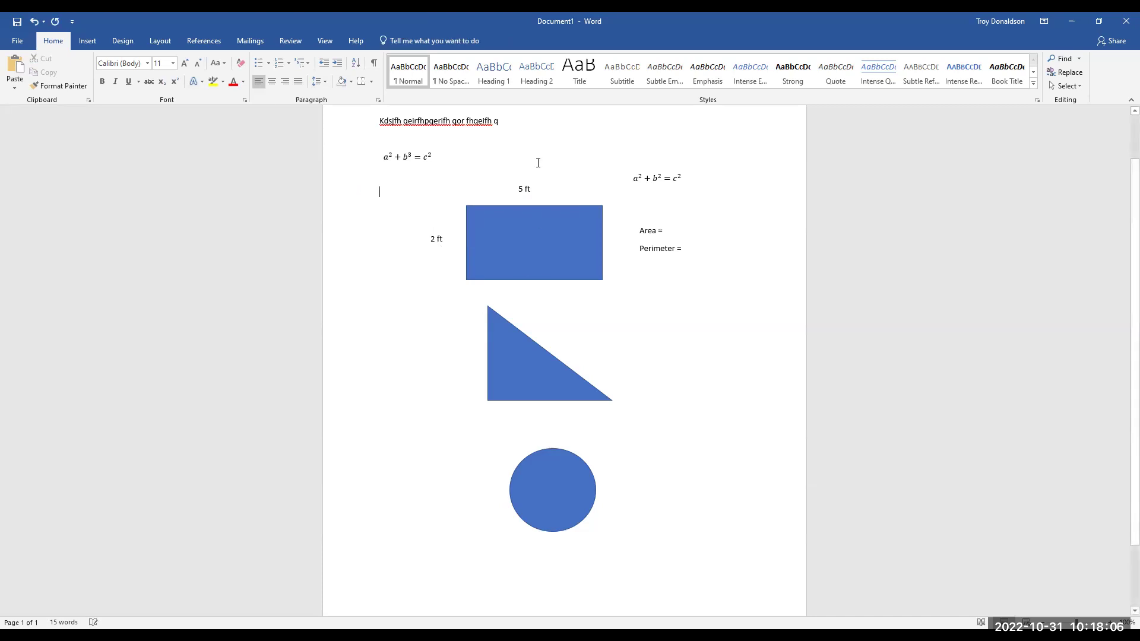
# - Type '5ft x 2ft = 10ft^2' after 'Area =' in the side text box
pyautogui.click(673, 229)
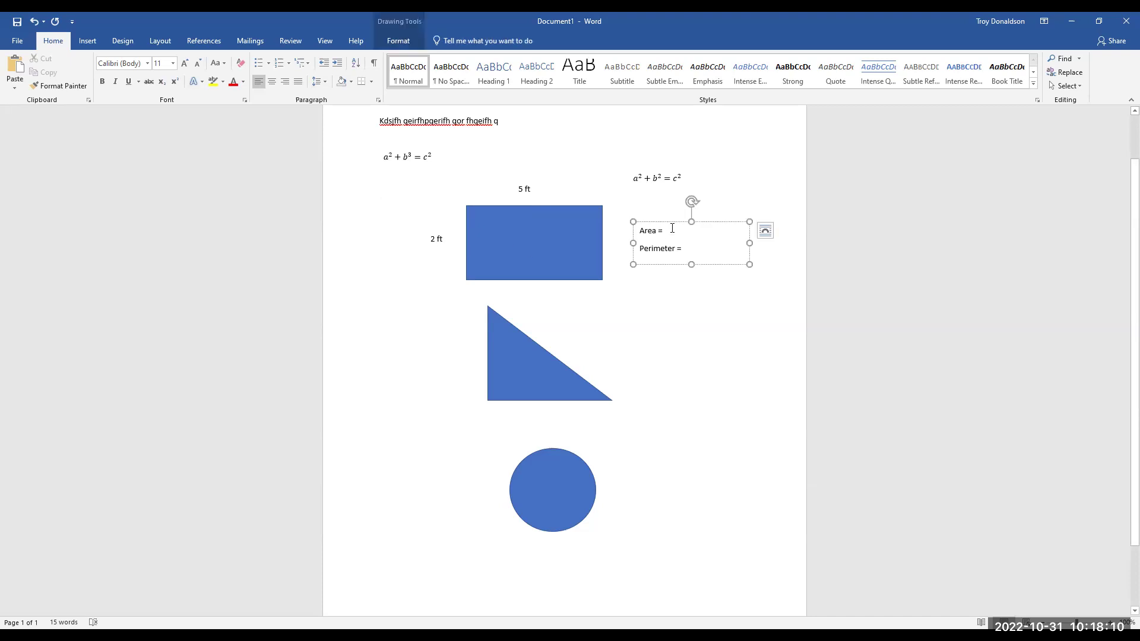
pyautogui.write('5ft')
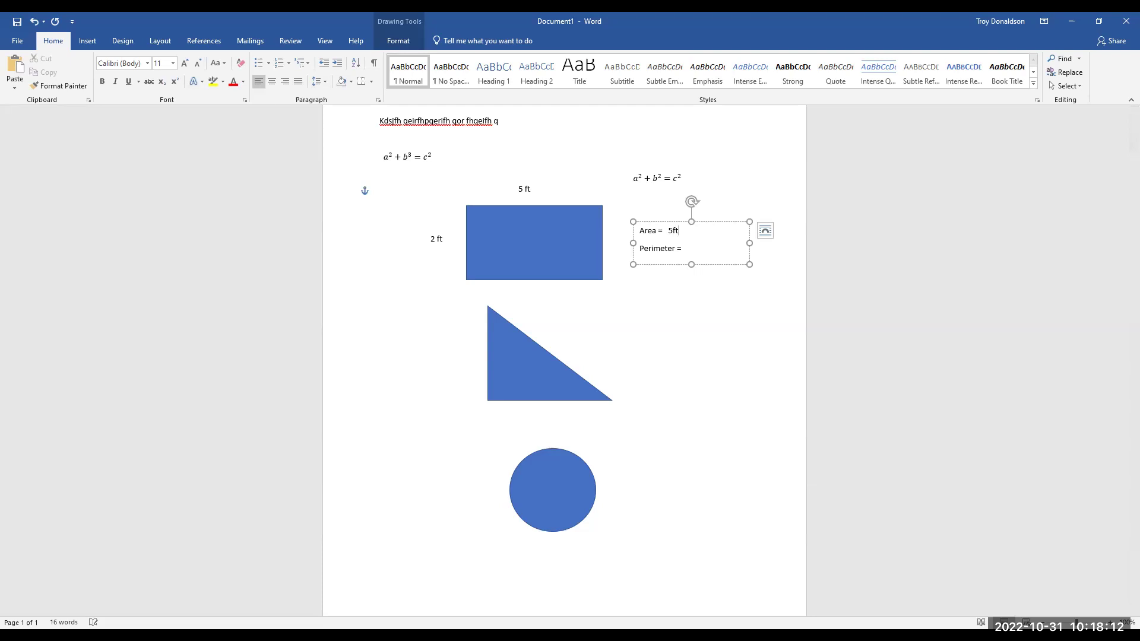
pyautogui.write(' x 2ft')
pyautogui.write('=  10ft^2')
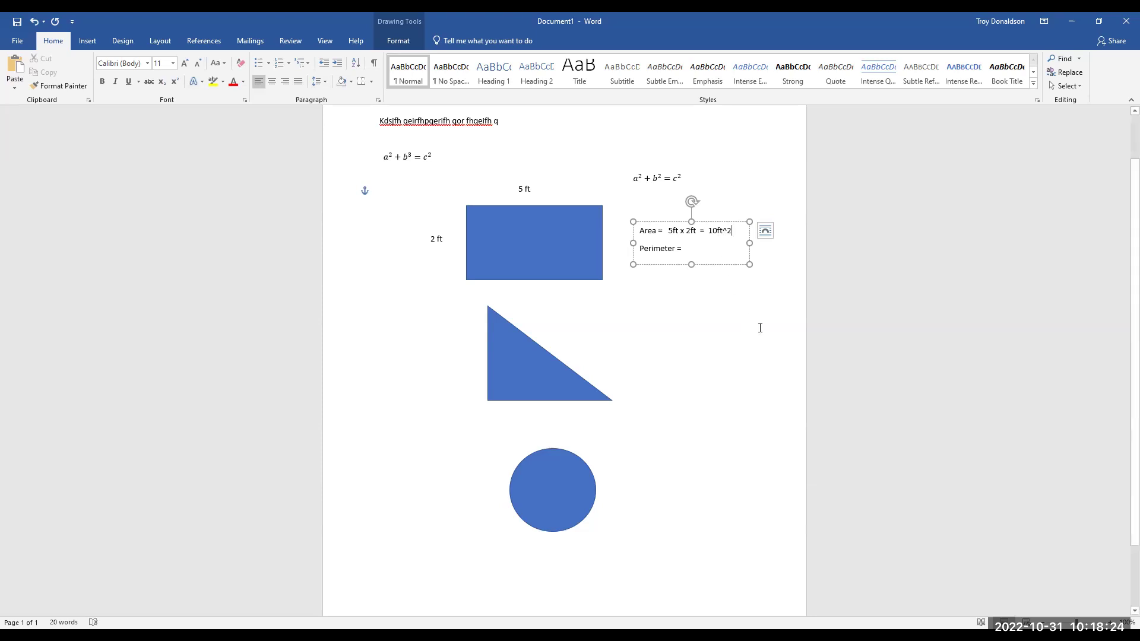
pyautogui.click(756, 328)
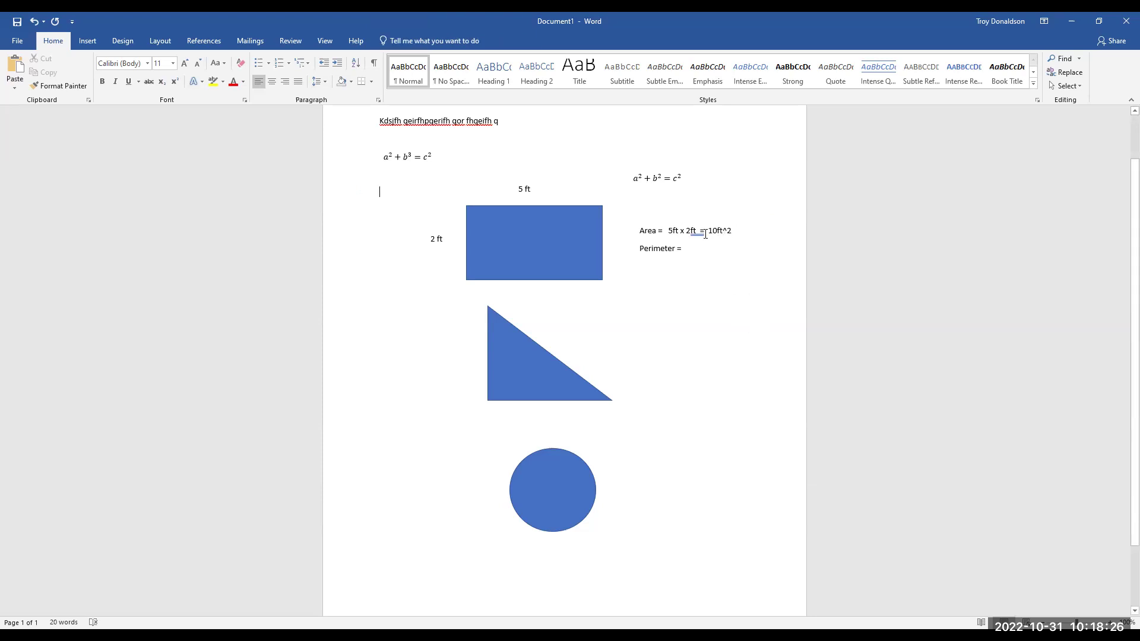
pyautogui.click(662, 249)
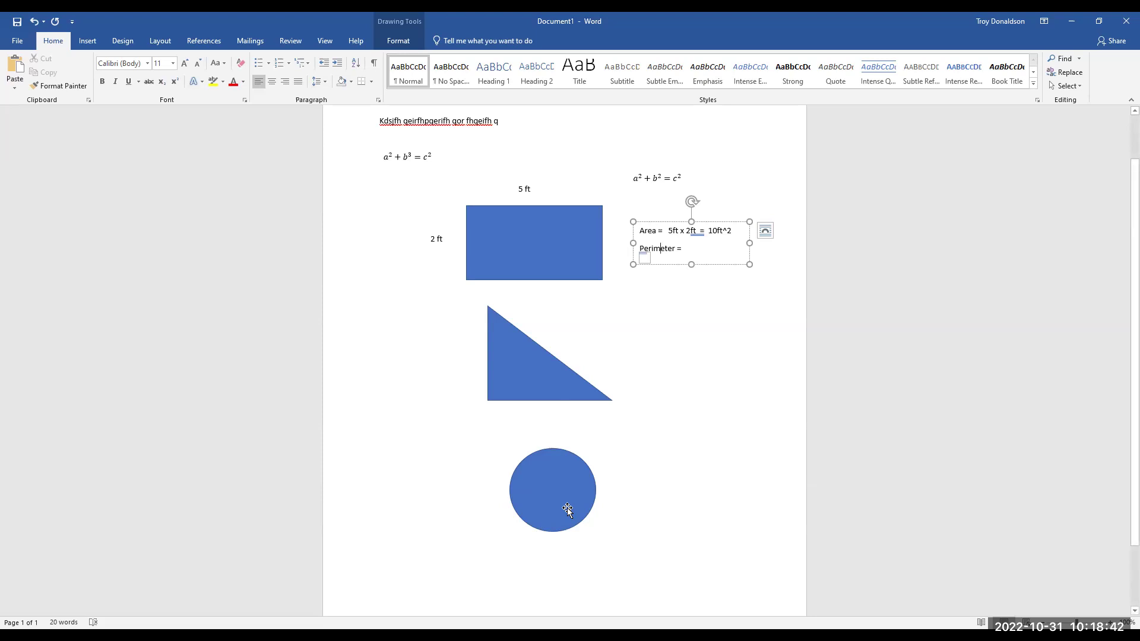
# - Insert 'LxH =' after 'Area =' with correct spacing around the equals signs
pyautogui.click(663, 231)
pyautogui.write('Lx')
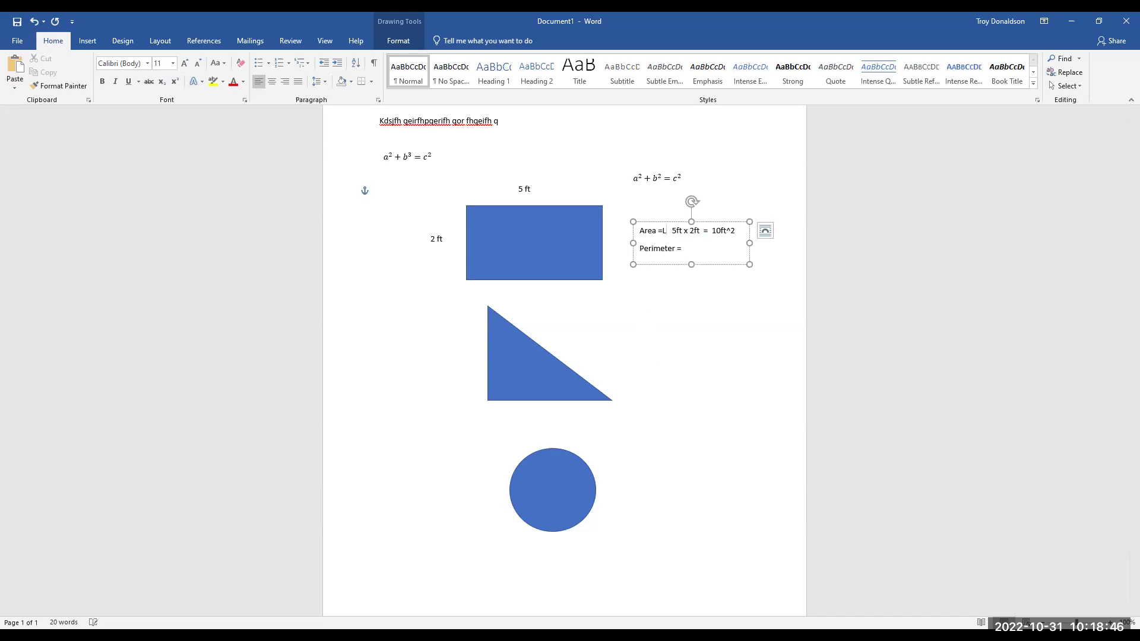
pyautogui.write('H')
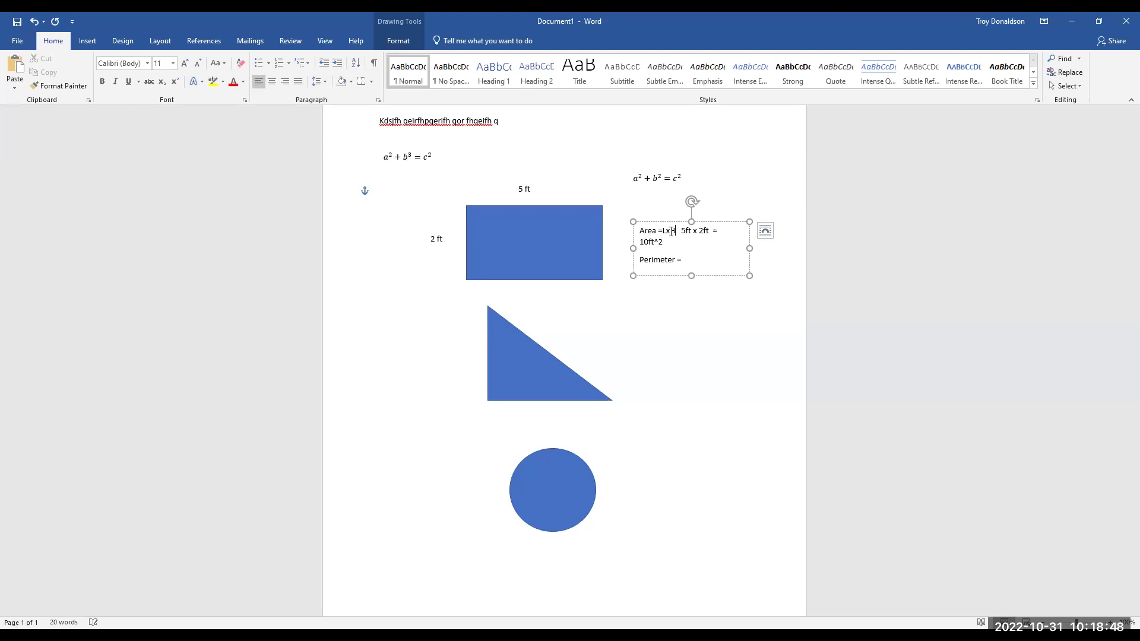
pyautogui.write('=')
pyautogui.click(677, 230)
pyautogui.click(784, 364)
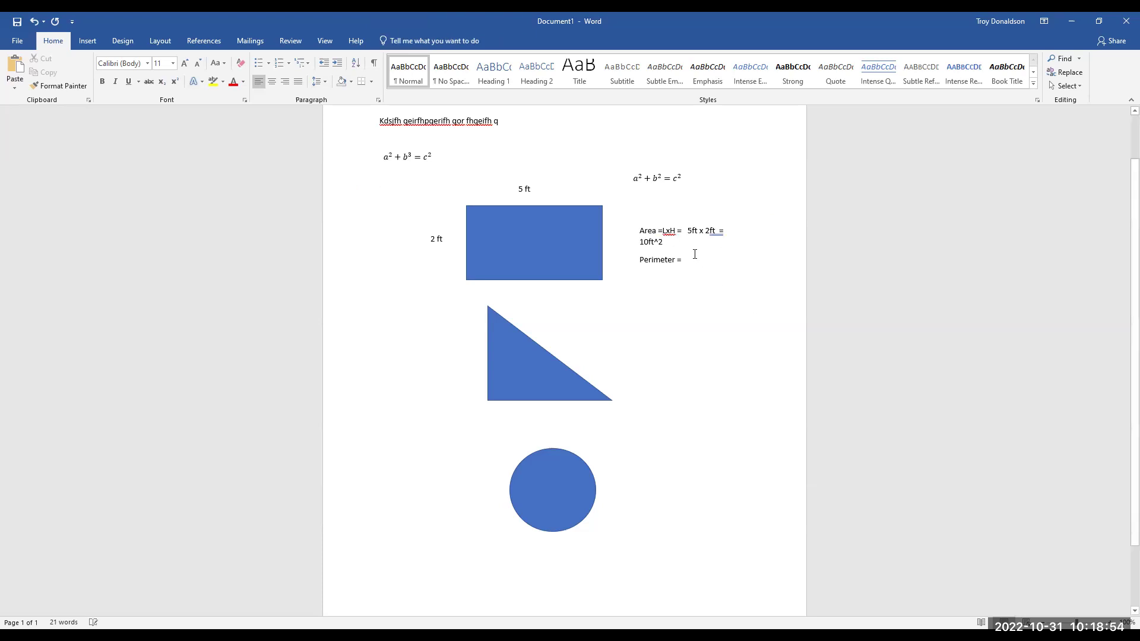
pyautogui.click(664, 230)
pyautogui.click(768, 356)
# - Widen the Area and Perimeter box so the Area line fits on one row
pyautogui.click(736, 231)
pyautogui.moveTo(749, 243); pyautogui.dragTo(780, 245)
pyautogui.click(780, 324)
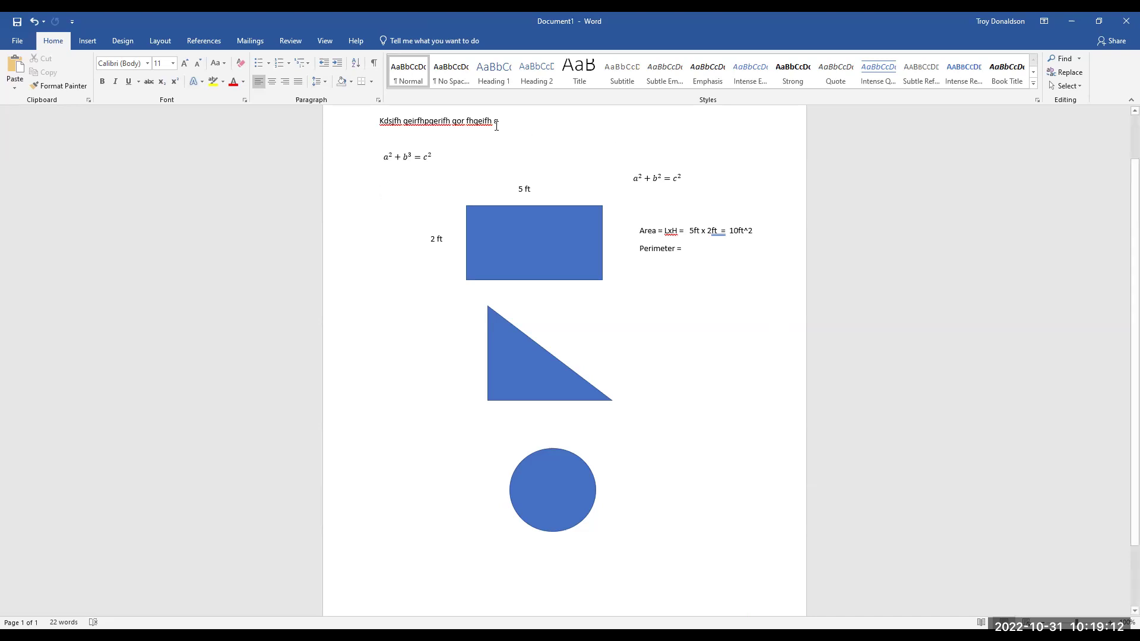
# - Replace the first line with 'Find the area and perimeter of the rectangle', fixing the misspelling
pyautogui.click(350, 119)
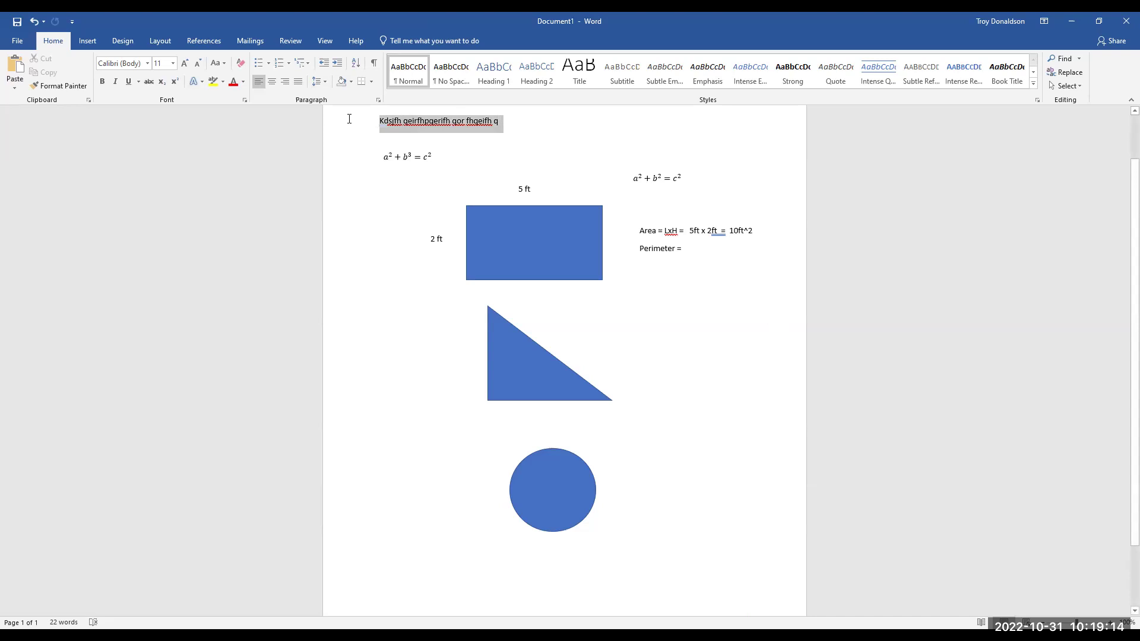
pyautogui.write('Fin')
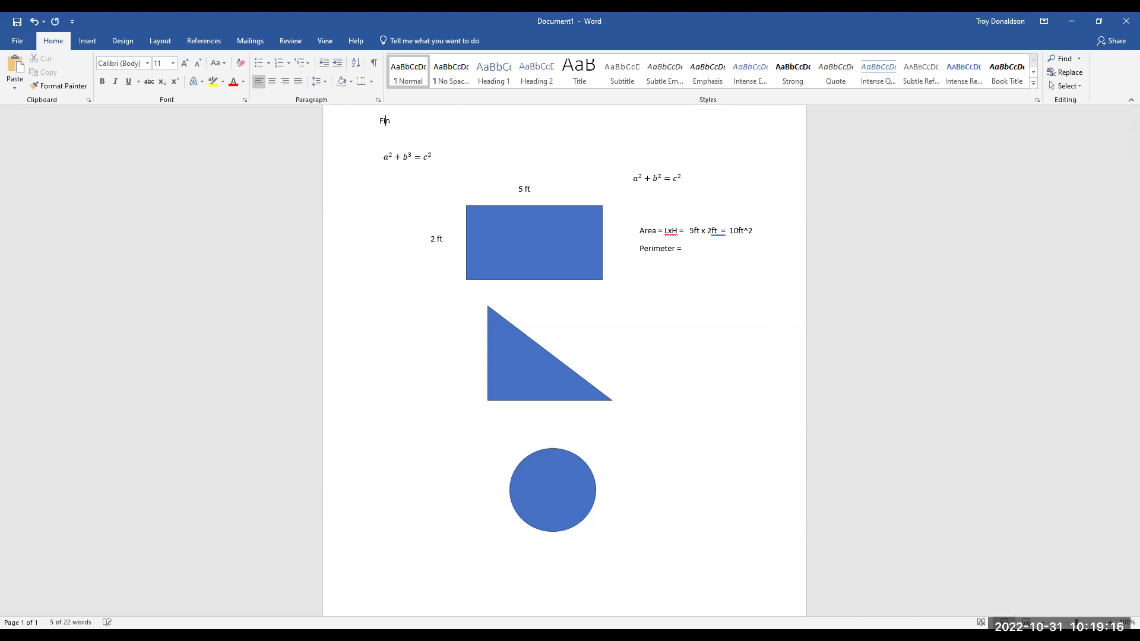
pyautogui.write('d the area and perim')
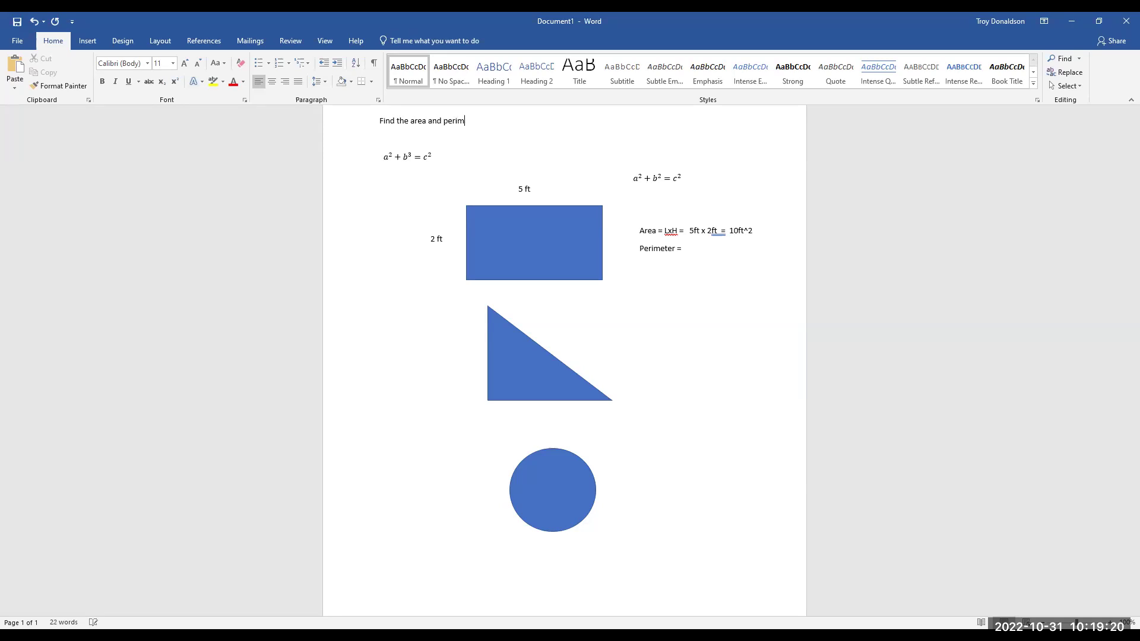
pyautogui.write('eter of the rectangel')
pyautogui.click(746, 425)
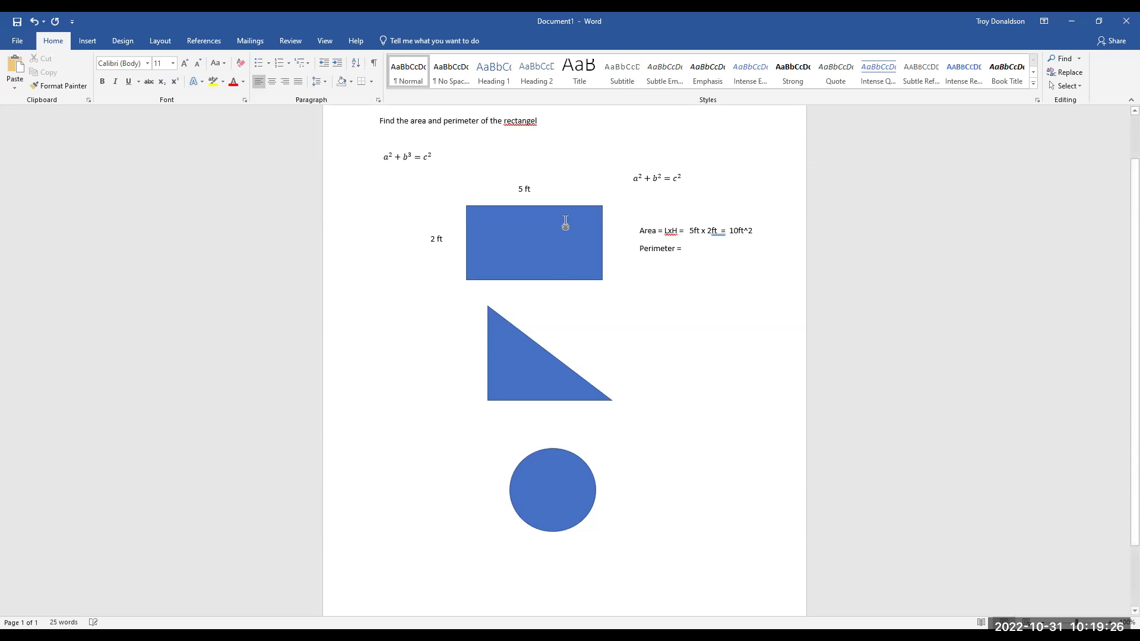
pyautogui.rightClick(530, 122)
pyautogui.click(478, 130)
# - Add a header line above it with the author's name, GE101 and 10.31.22
pyautogui.scroll(2, 522, 487)
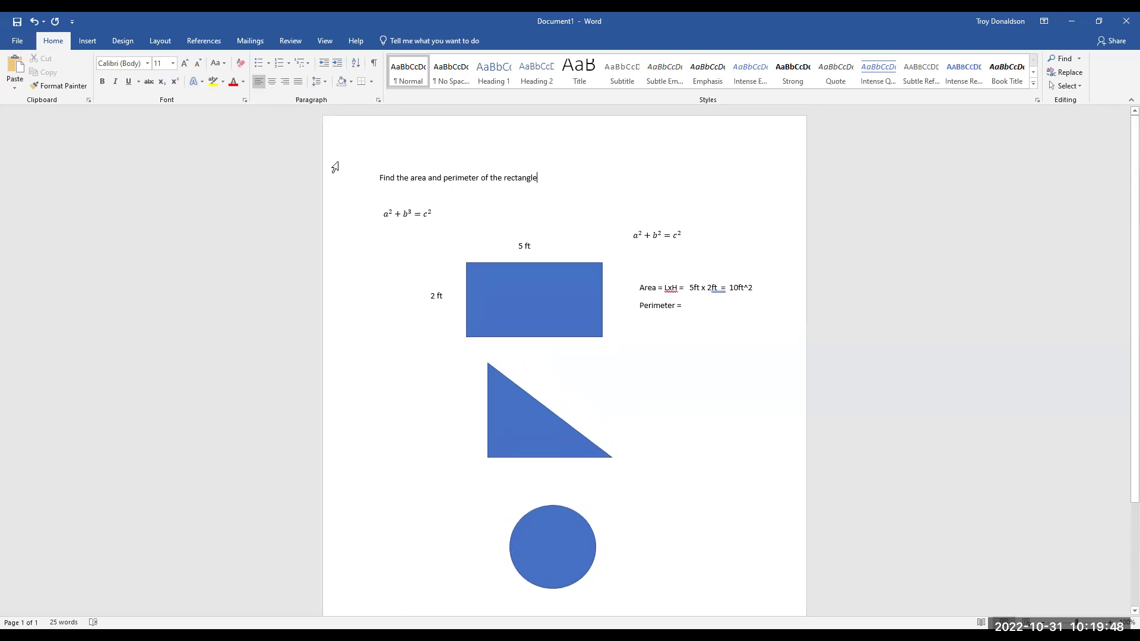
pyautogui.click(380, 177)
pyautogui.press('Return')
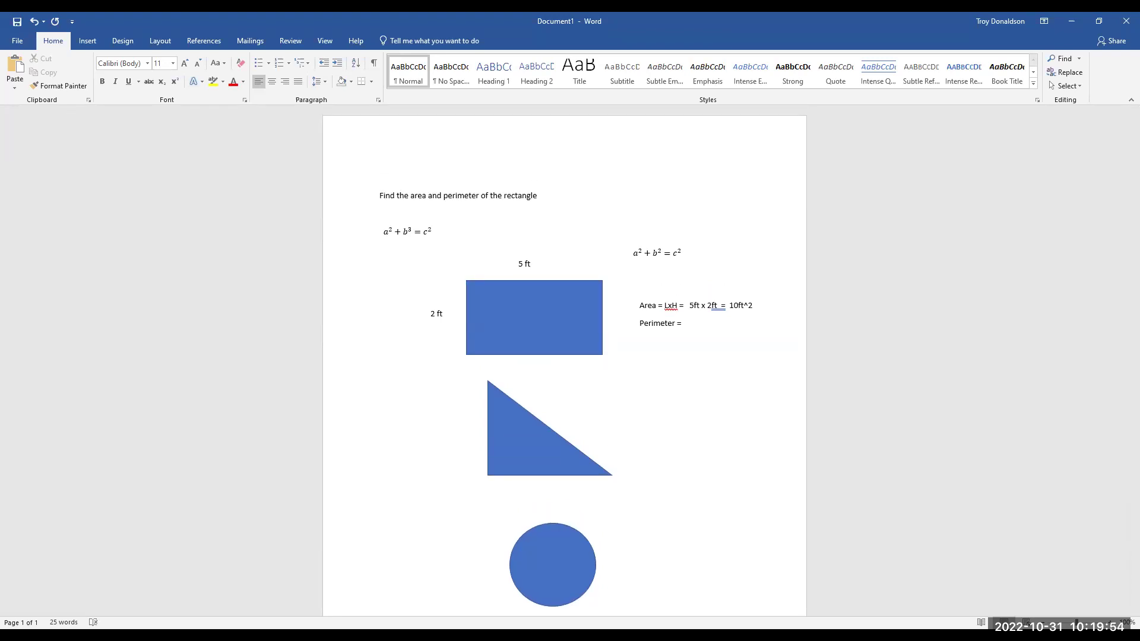
pyautogui.write('Troy Donaldson')
pyautogui.press('Tab')
pyautogui.write('GE101 10')
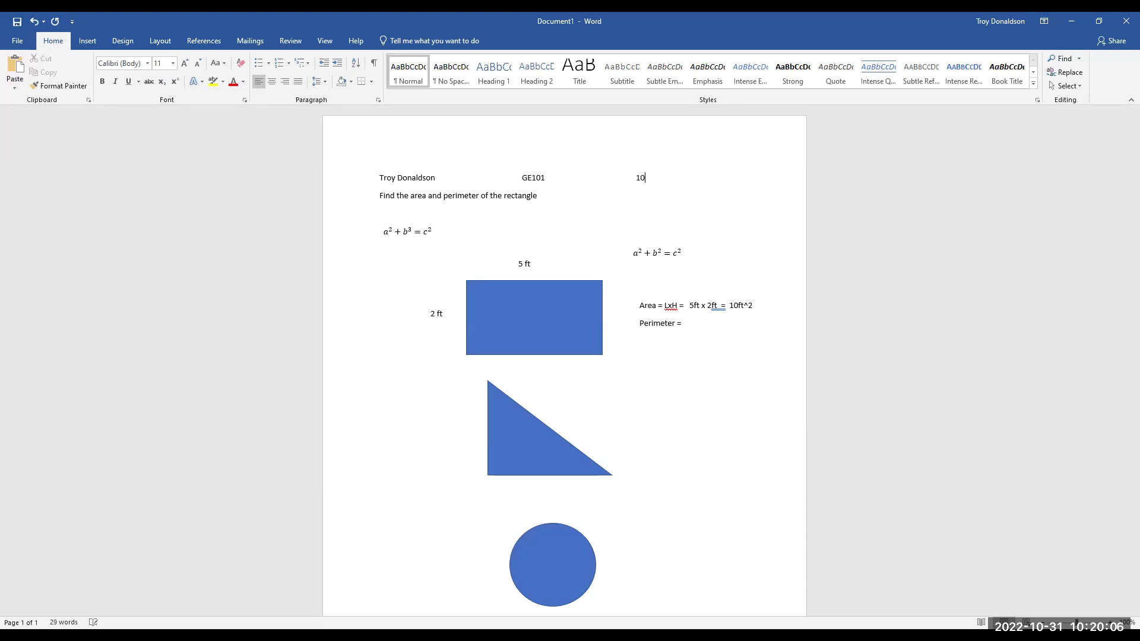
pyautogui.write('.31')
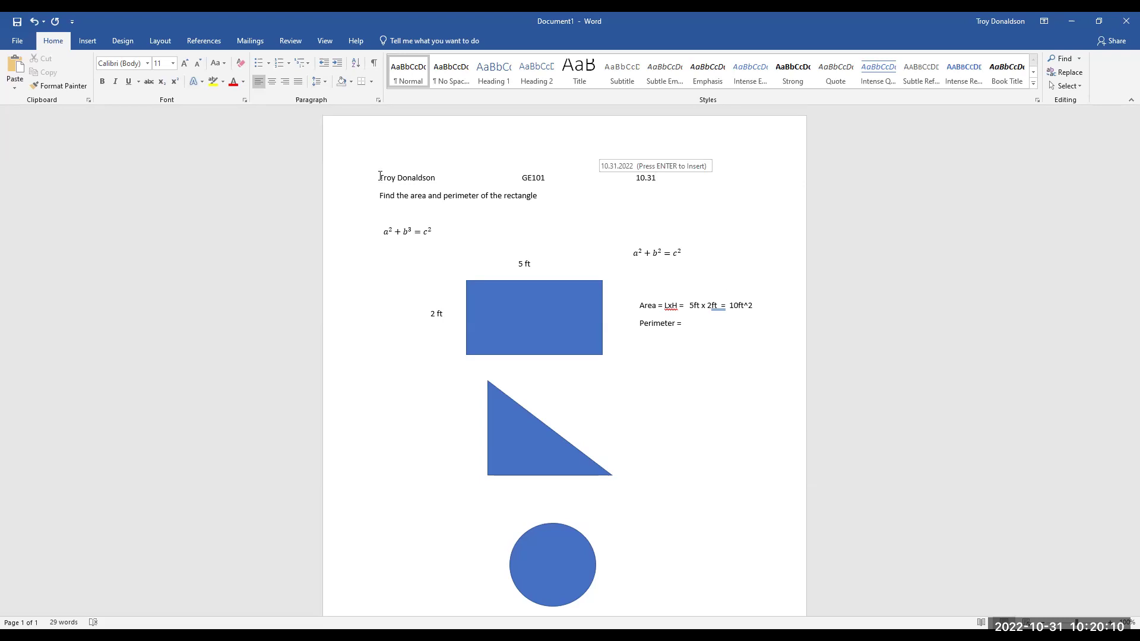
pyautogui.write('.22')
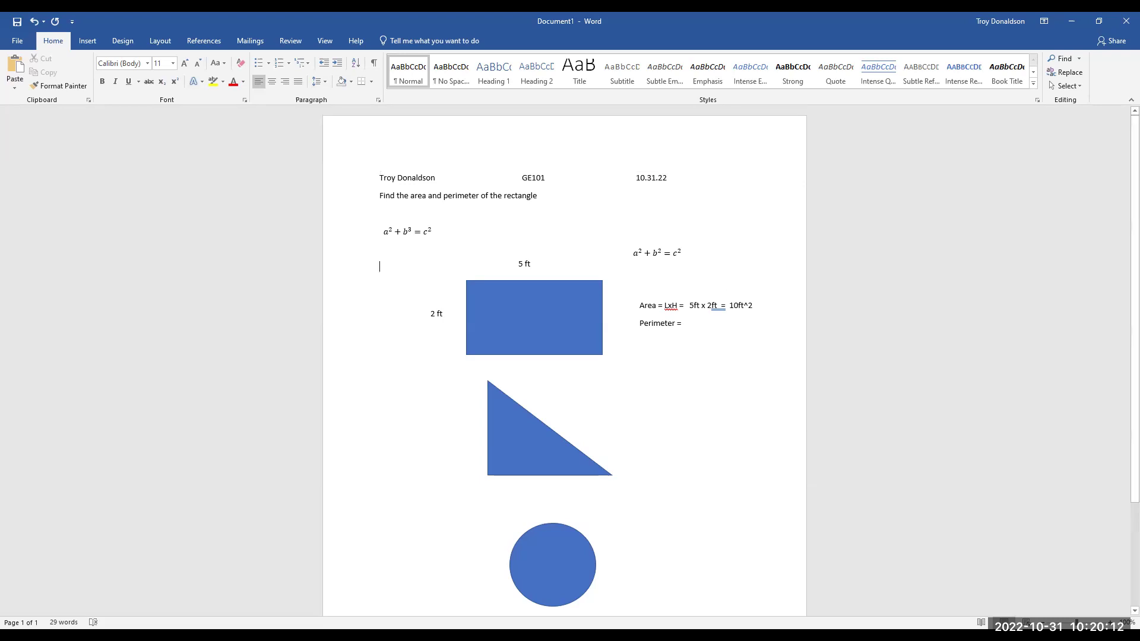
pyautogui.click(695, 384)
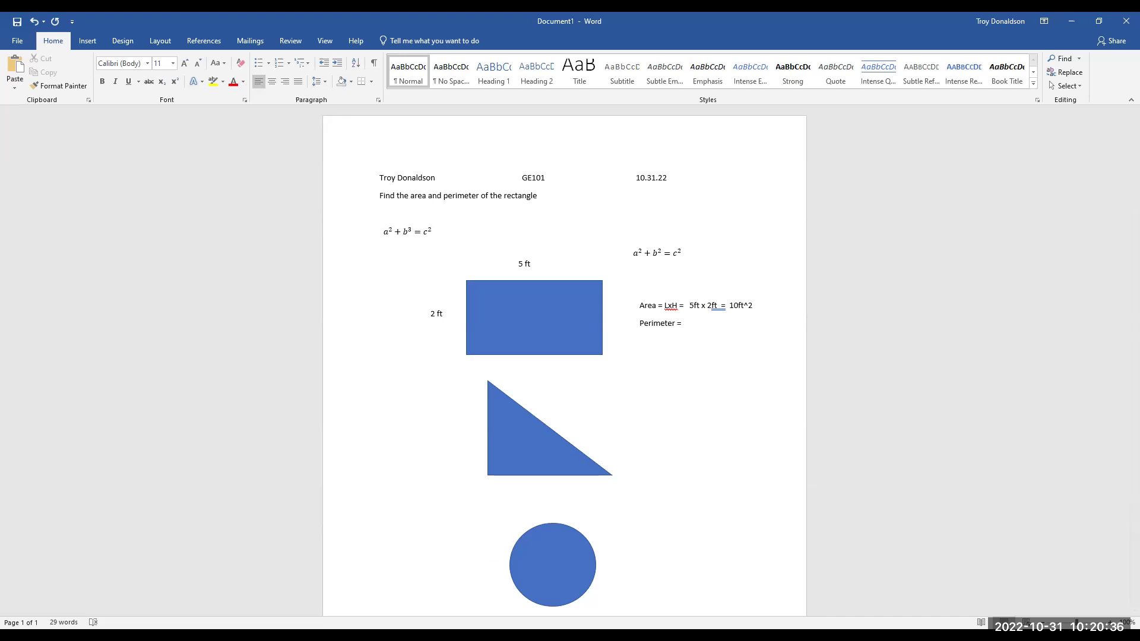
pyautogui.click(550, 611)
# - Draw a blue rectangle on Sheet1 of Book1 spanning roughly columns G–M, rows 12–20
pyautogui.click(229, 244)
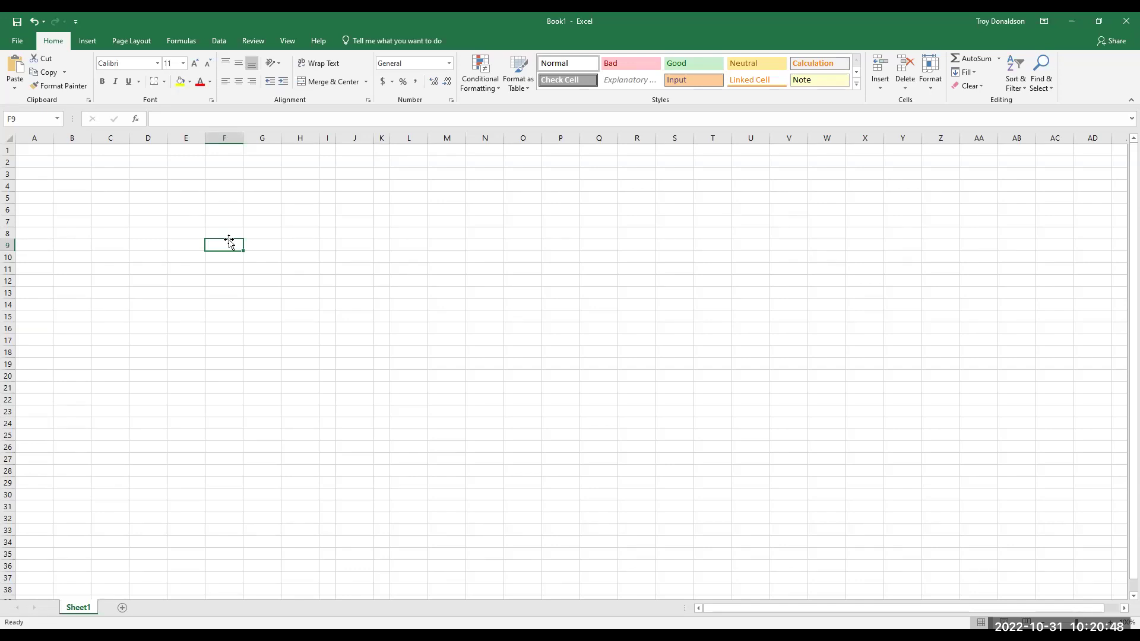
pyautogui.click(90, 43)
pyautogui.click(187, 71)
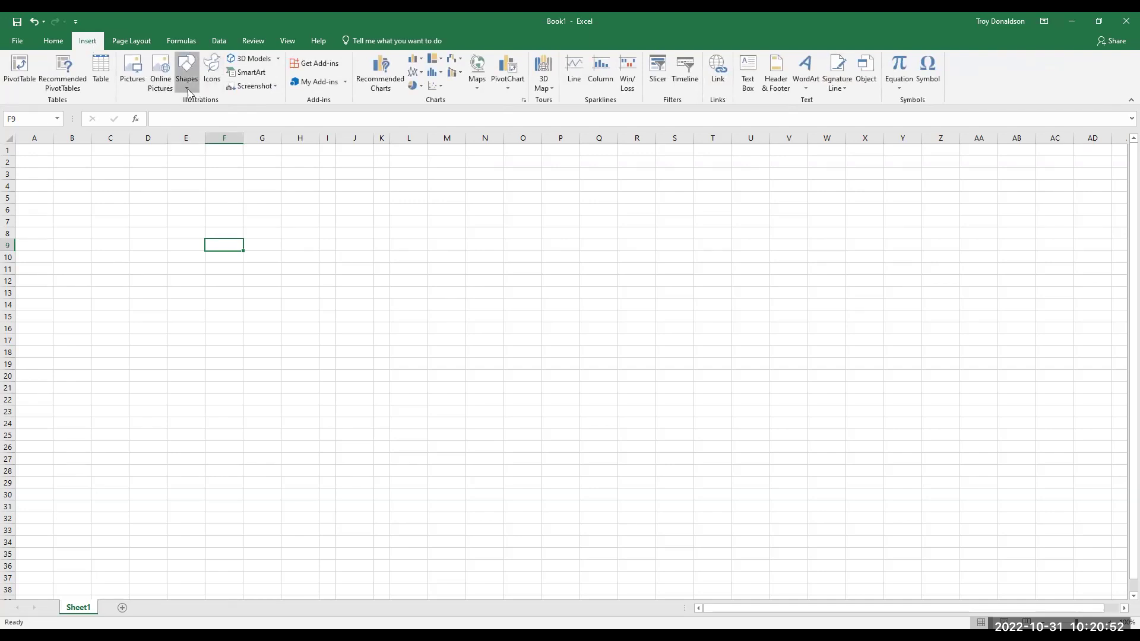
pyautogui.click(181, 173)
pyautogui.moveTo(242, 275)
pyautogui.mouseDown()
pyautogui.moveTo(471, 359)
pyautogui.moveTo(456, 375)
pyautogui.mouseUp()
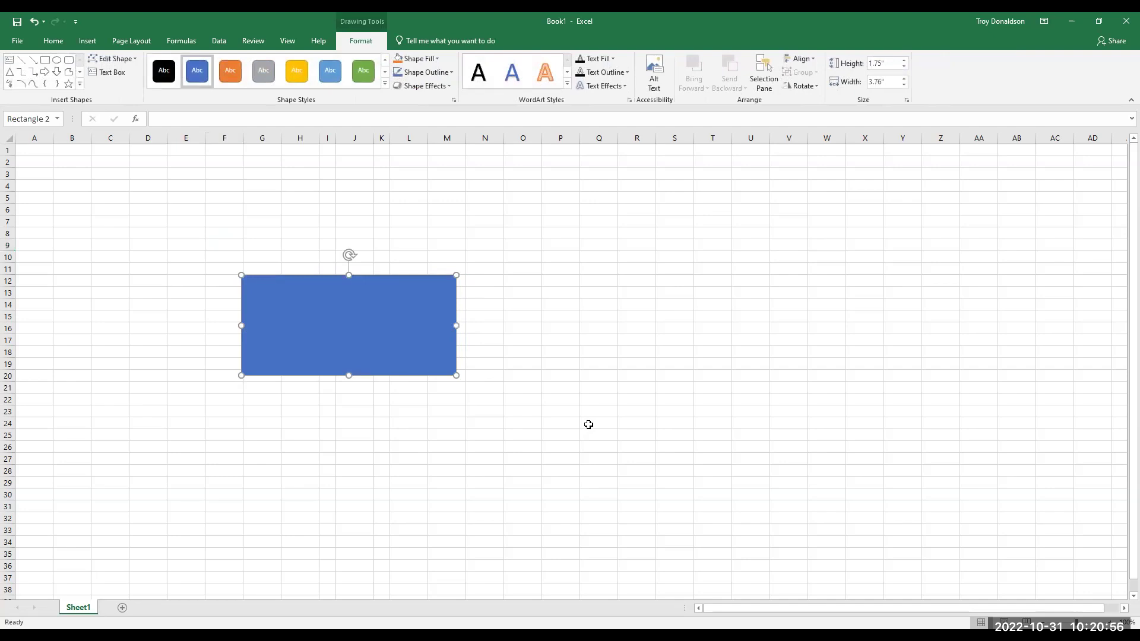
pyautogui.click(203, 305)
pyautogui.press('Escape')
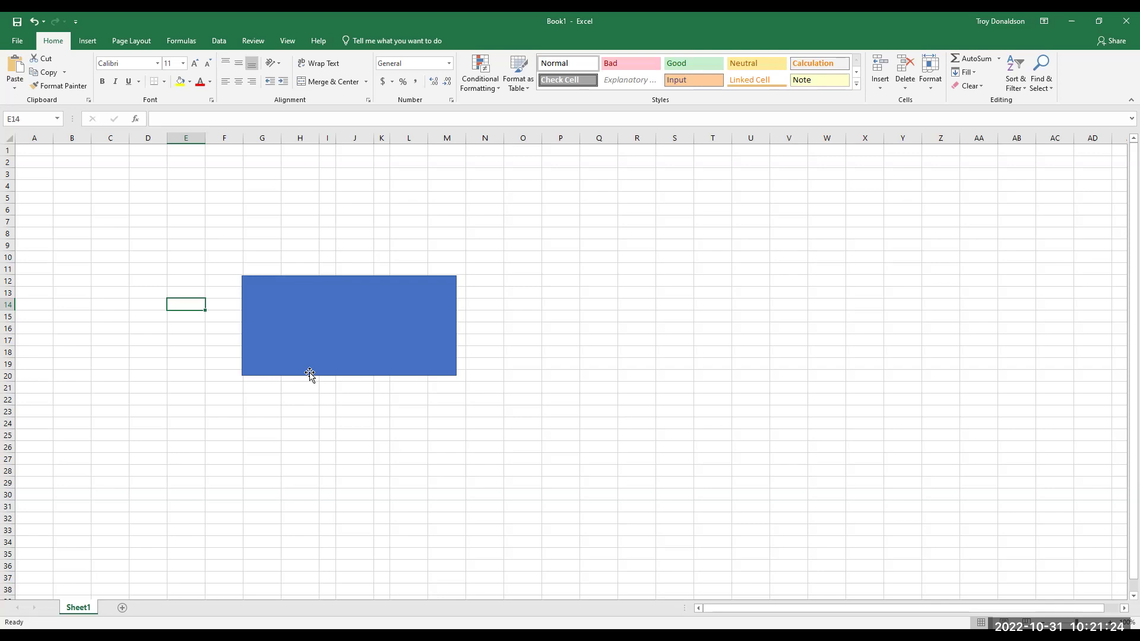
# - Enter '2' and 'ft' in E14–F14 left of the rectangle, and '5' and 'ft' in J10–K10 above it
pyautogui.write('2')
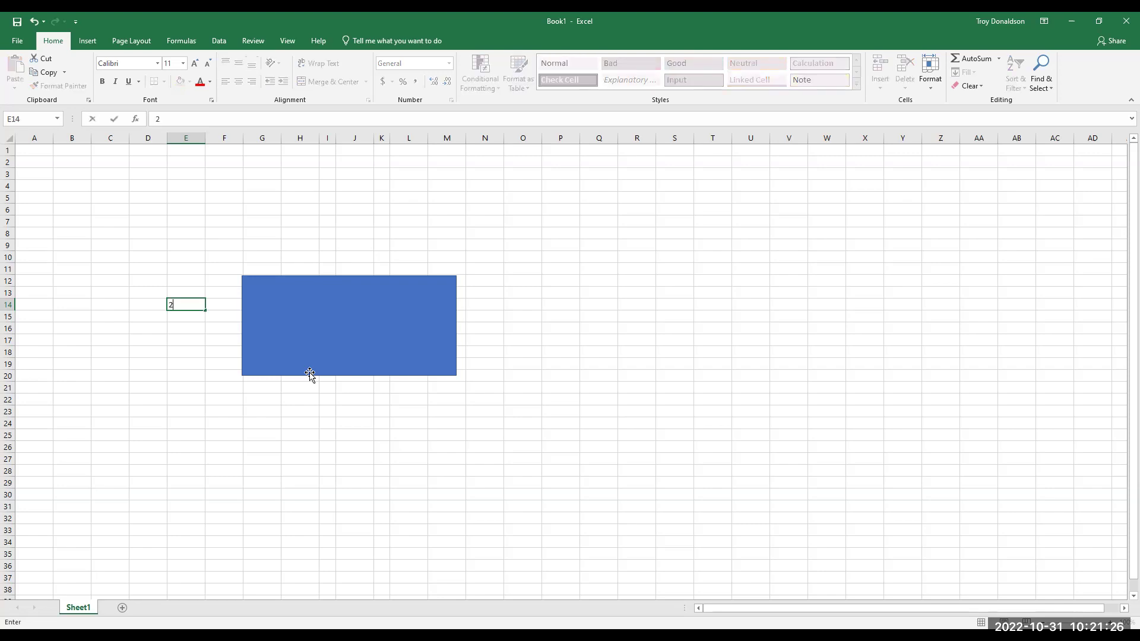
pyautogui.click(225, 306)
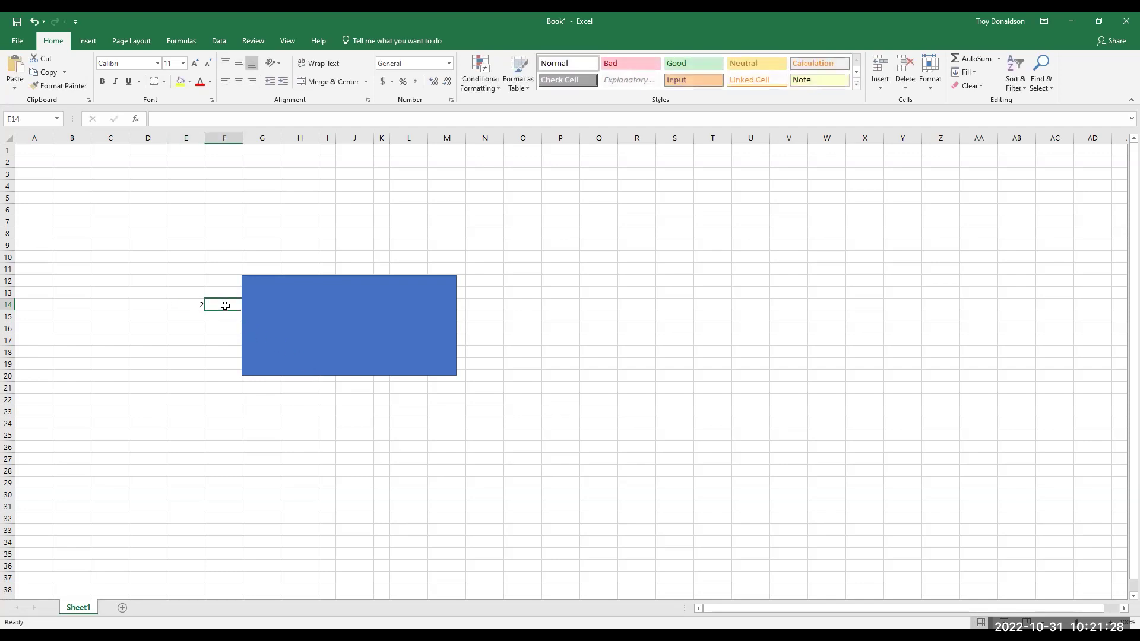
pyautogui.write('ft')
pyautogui.press('Return')
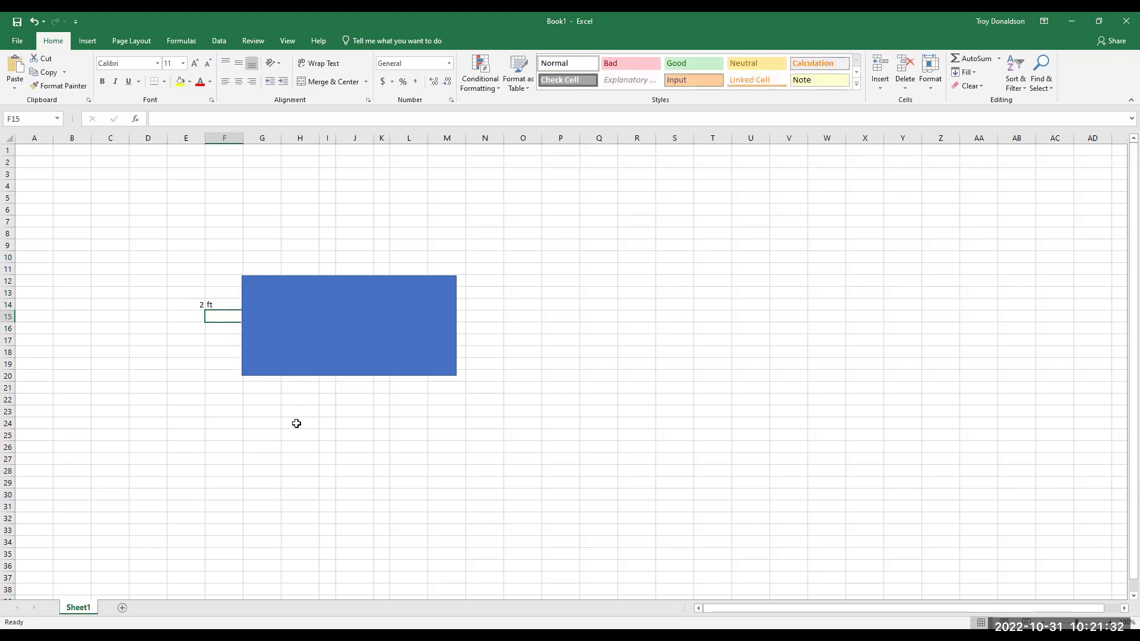
pyautogui.click(342, 416)
pyautogui.click(350, 255)
pyautogui.write('5')
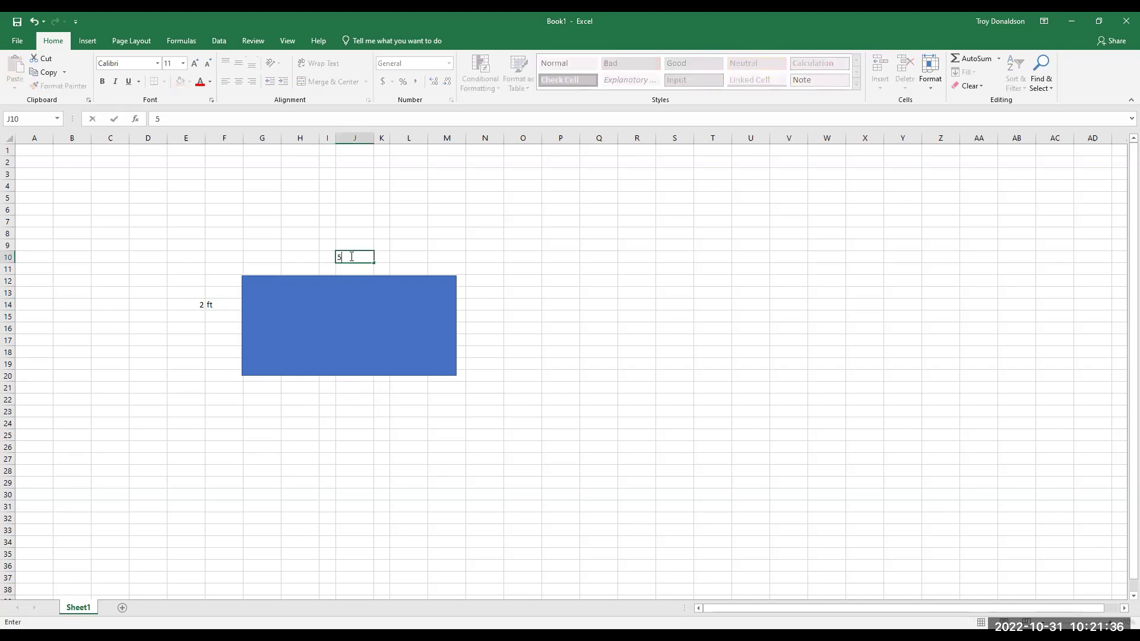
pyautogui.write('.')
pyautogui.press('BackSpace')
pyautogui.press('Tab')
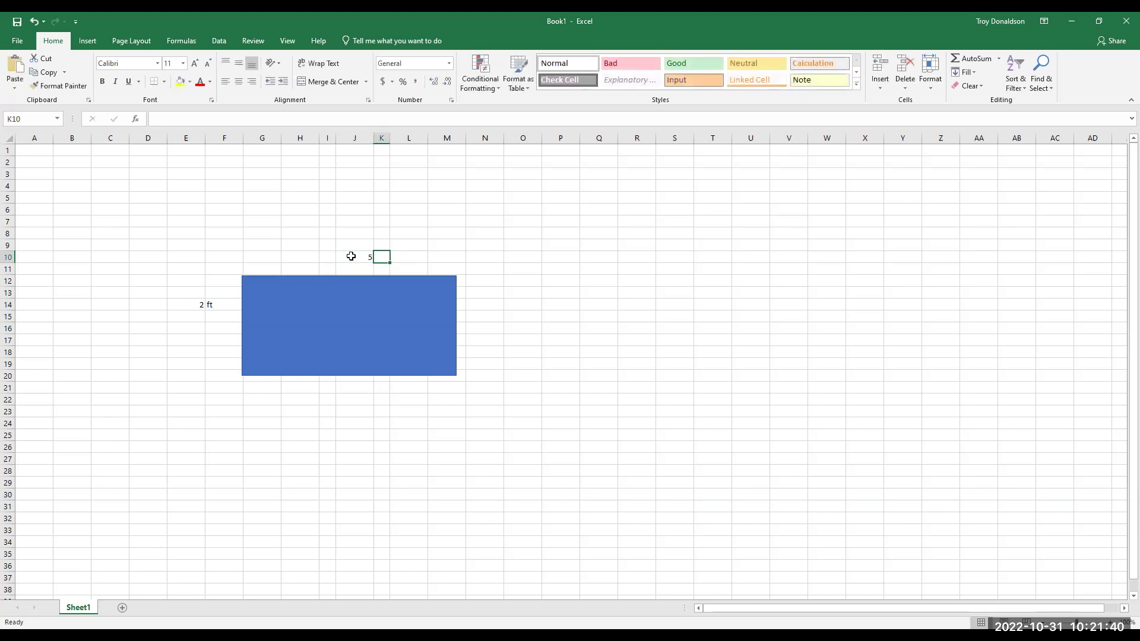
pyautogui.write('ft')
pyautogui.press('Return')
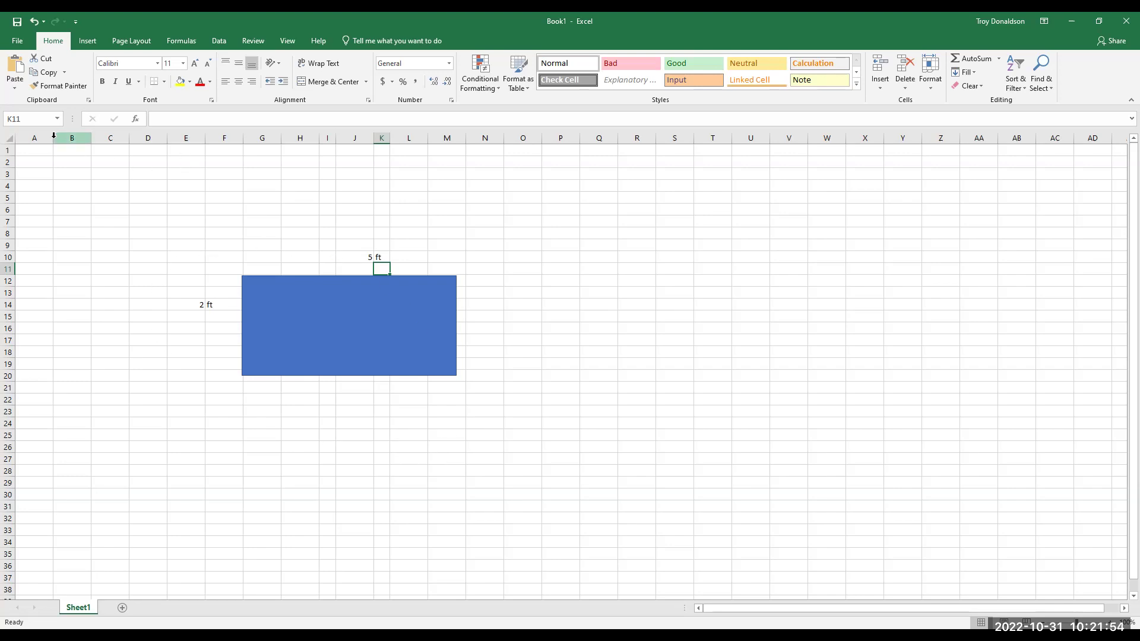
# - Delete the empty columns A–D so the rectangle and its labels shift left
pyautogui.moveTo(40, 136); pyautogui.dragTo(136, 146)
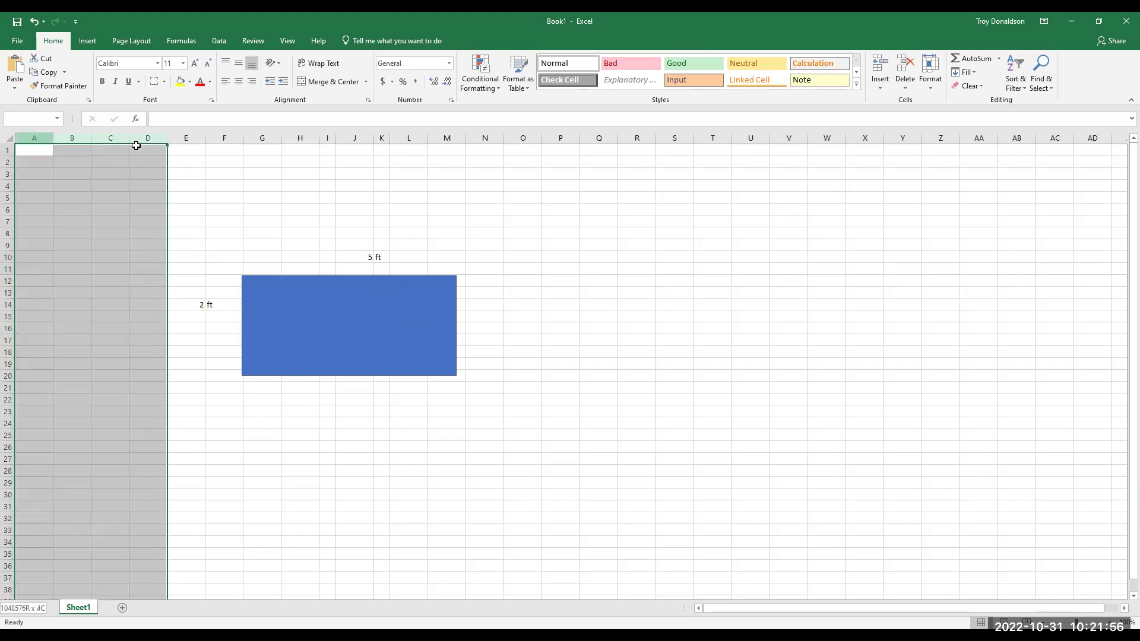
pyautogui.rightClick(140, 139)
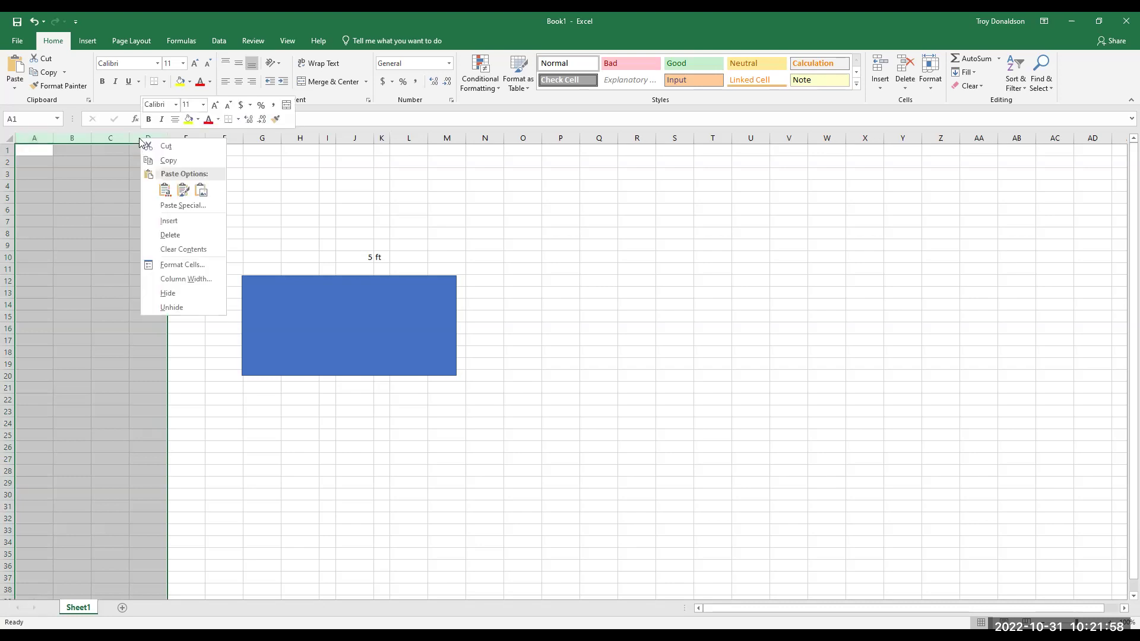
pyautogui.click(180, 235)
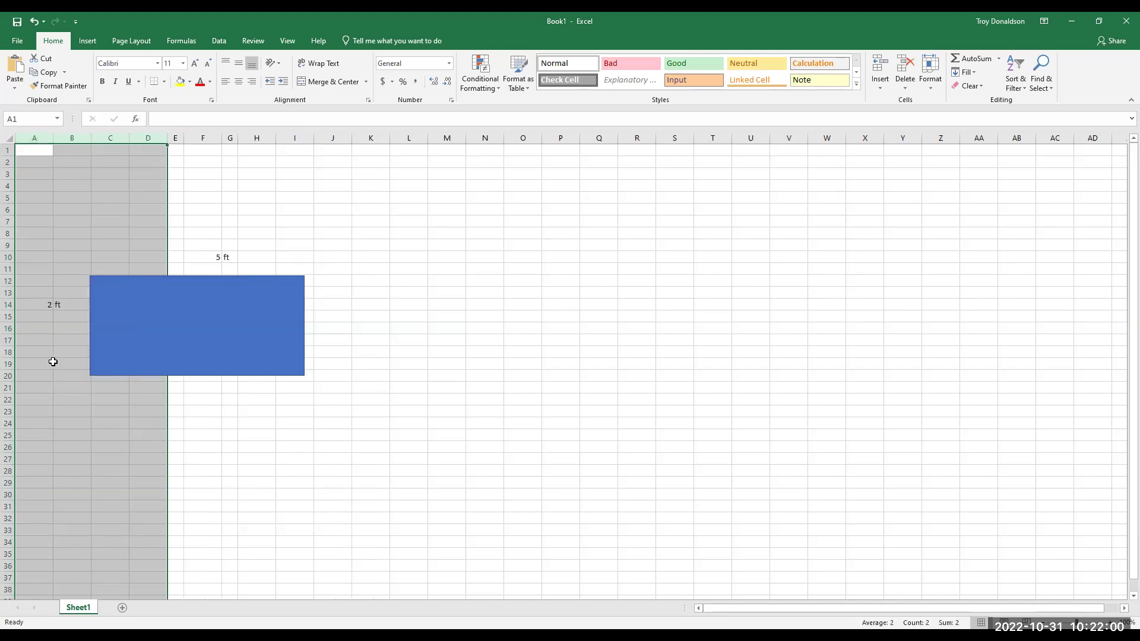
pyautogui.click(370, 483)
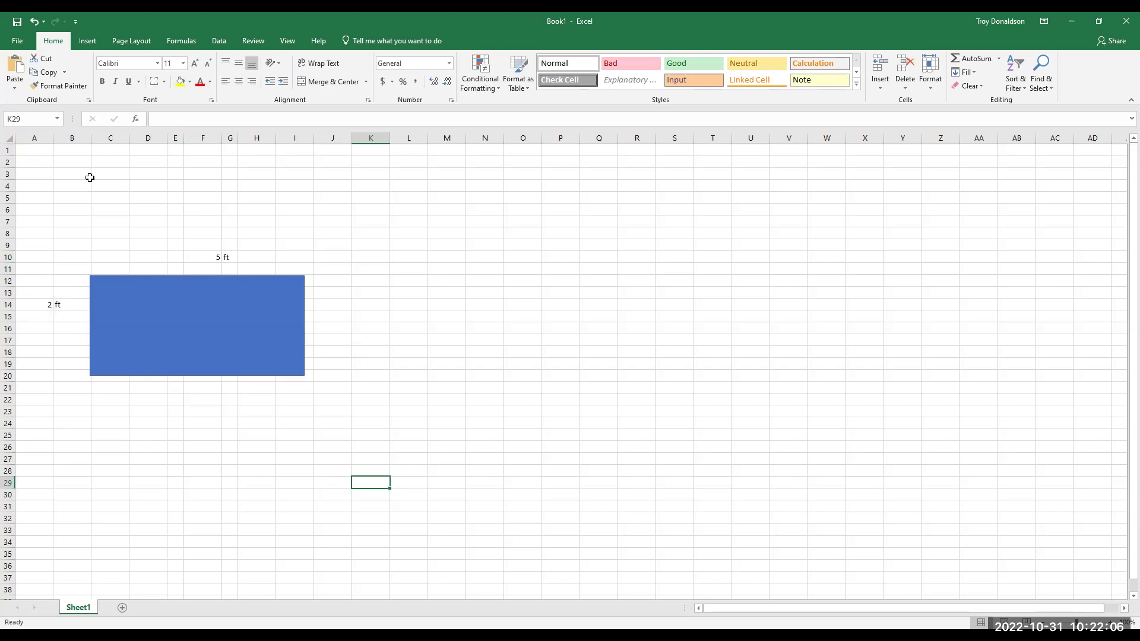
# - Enter the author's full name in cell B2
pyautogui.click(69, 162)
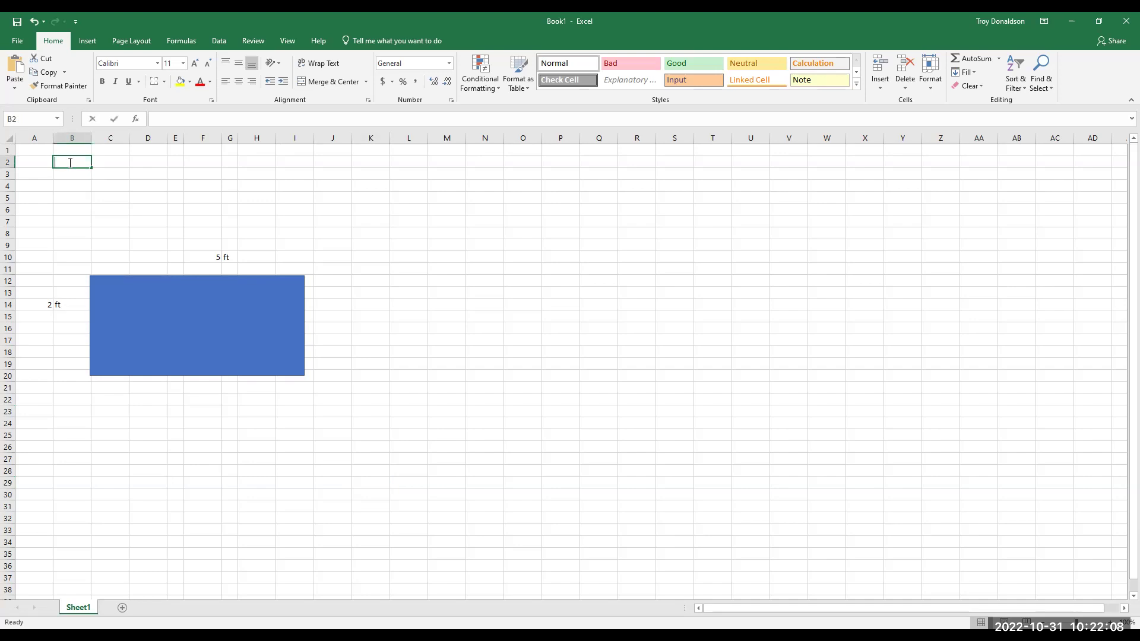
pyautogui.write('Troy Don')
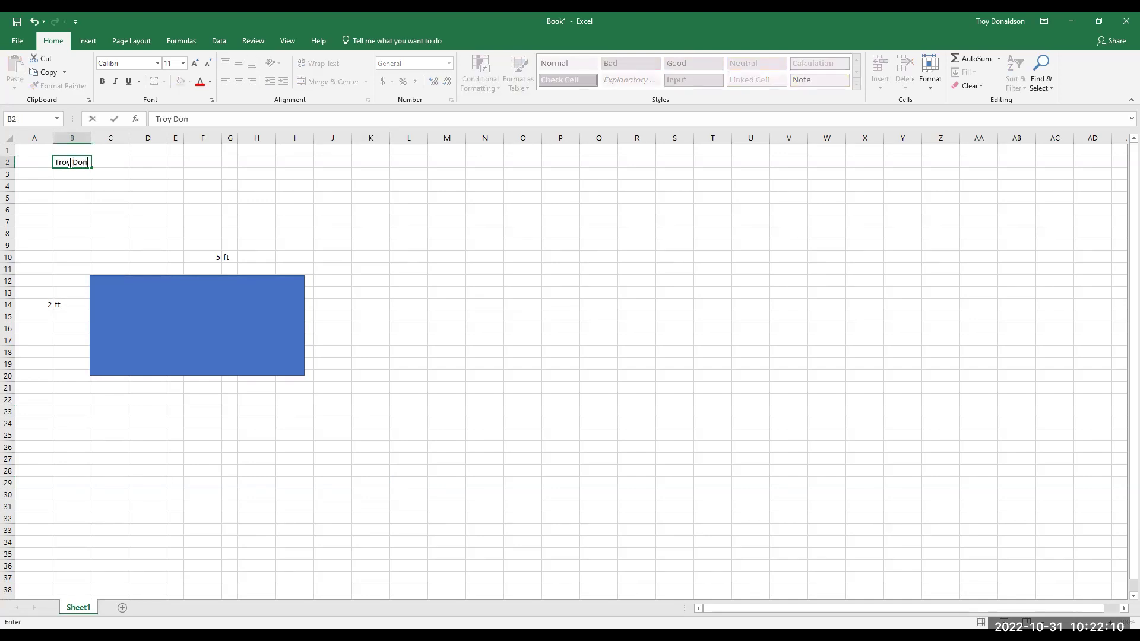
pyautogui.write('aldson')
pyautogui.click(252, 160)
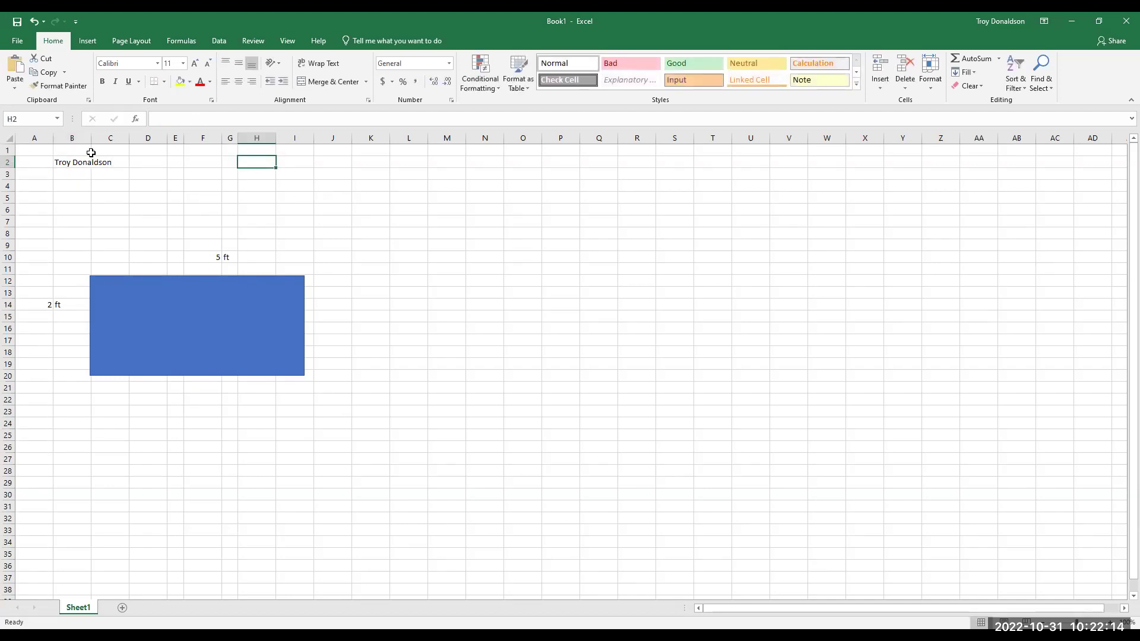
pyautogui.click(79, 160)
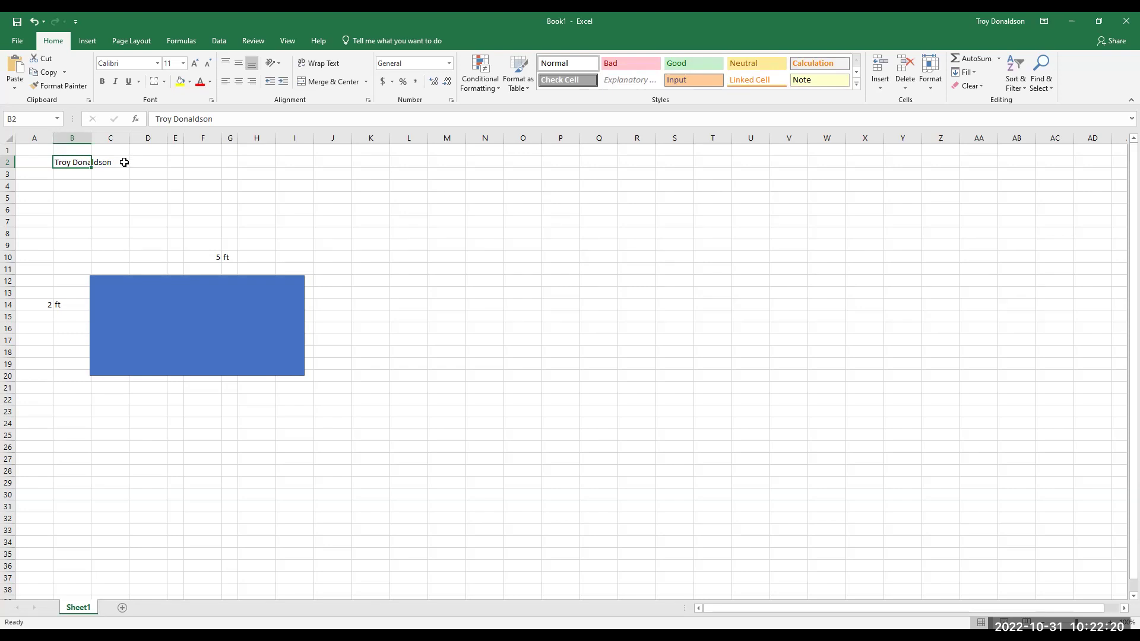
# - Try 22 in C2 while adjusting column B's width, then clear C2 again
pyautogui.click(124, 162)
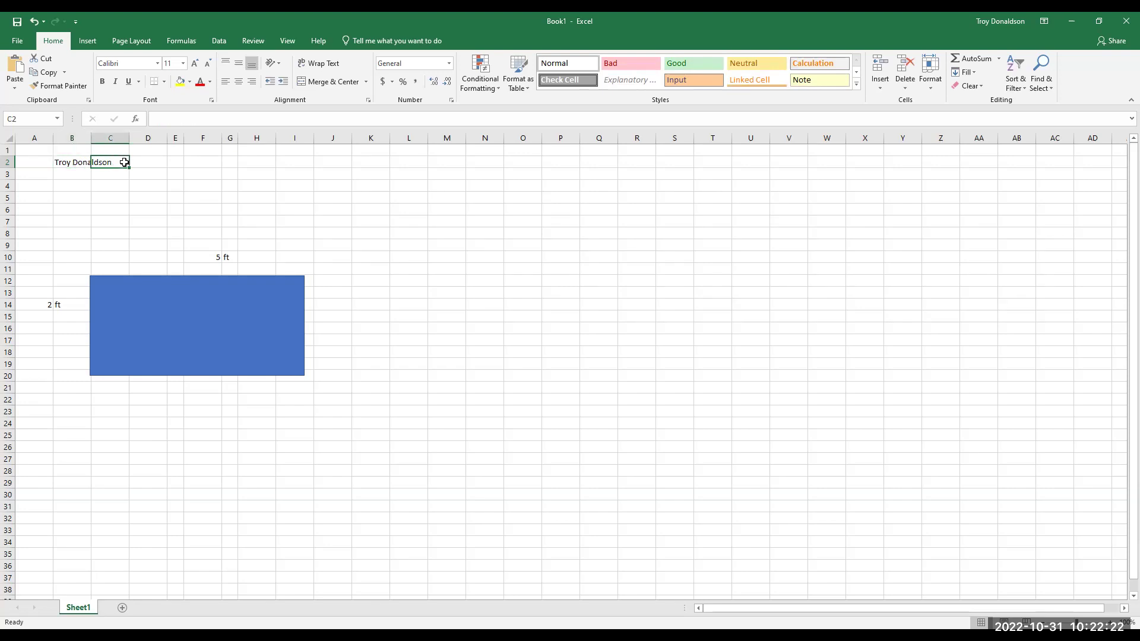
pyautogui.write('22')
pyautogui.press('Return')
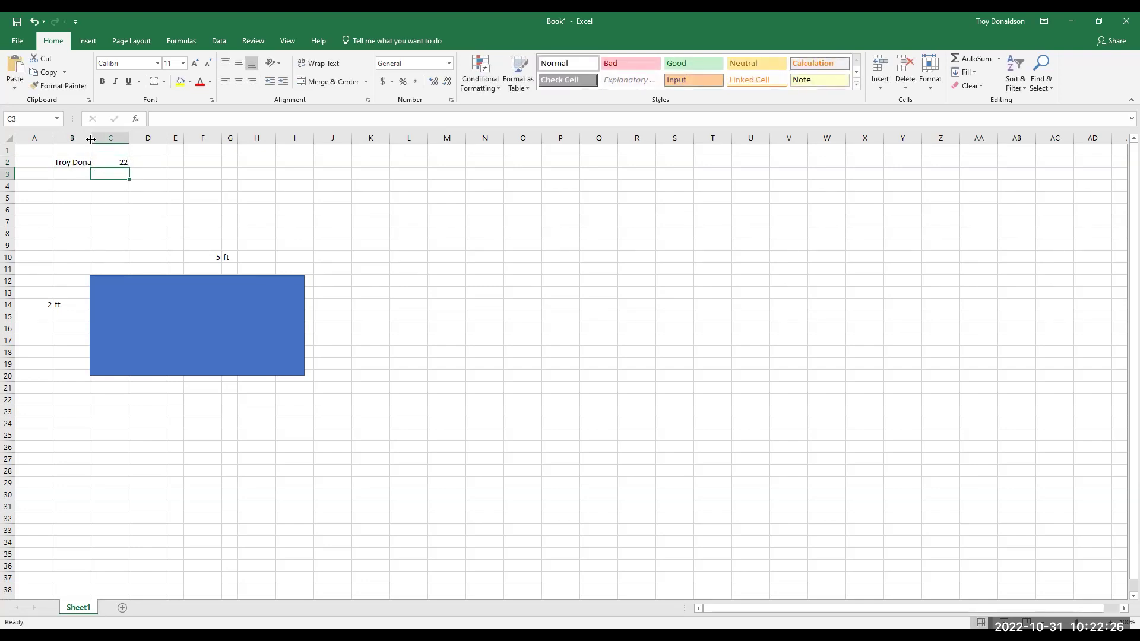
pyautogui.moveTo(91, 139); pyautogui.dragTo(120, 138)
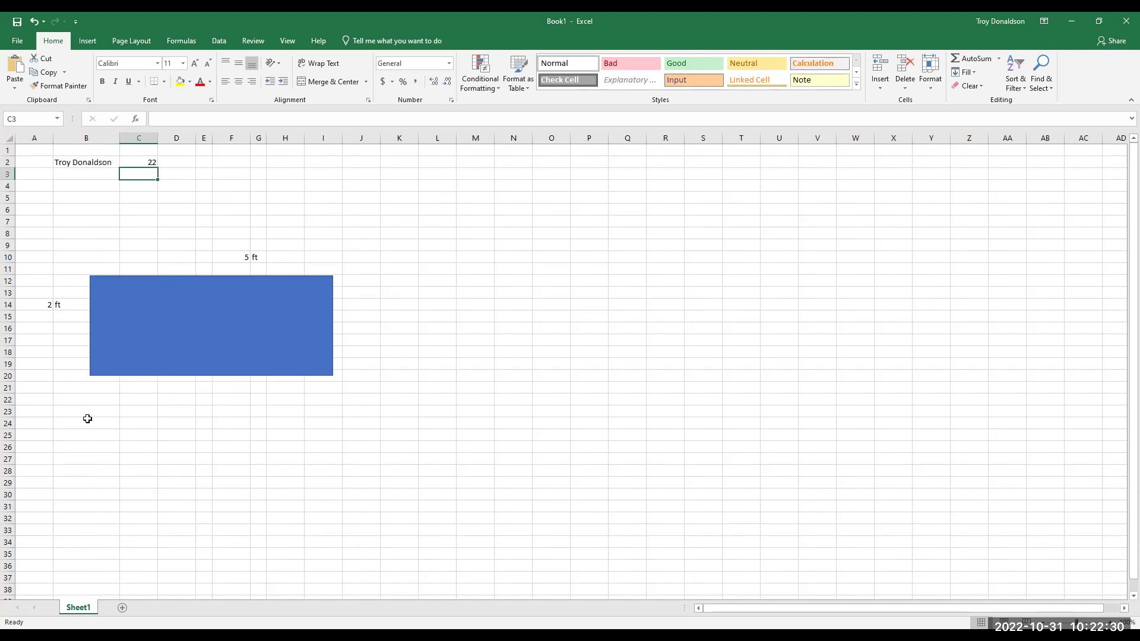
pyautogui.moveTo(119, 137); pyautogui.dragTo(87, 137)
pyautogui.click(113, 161)
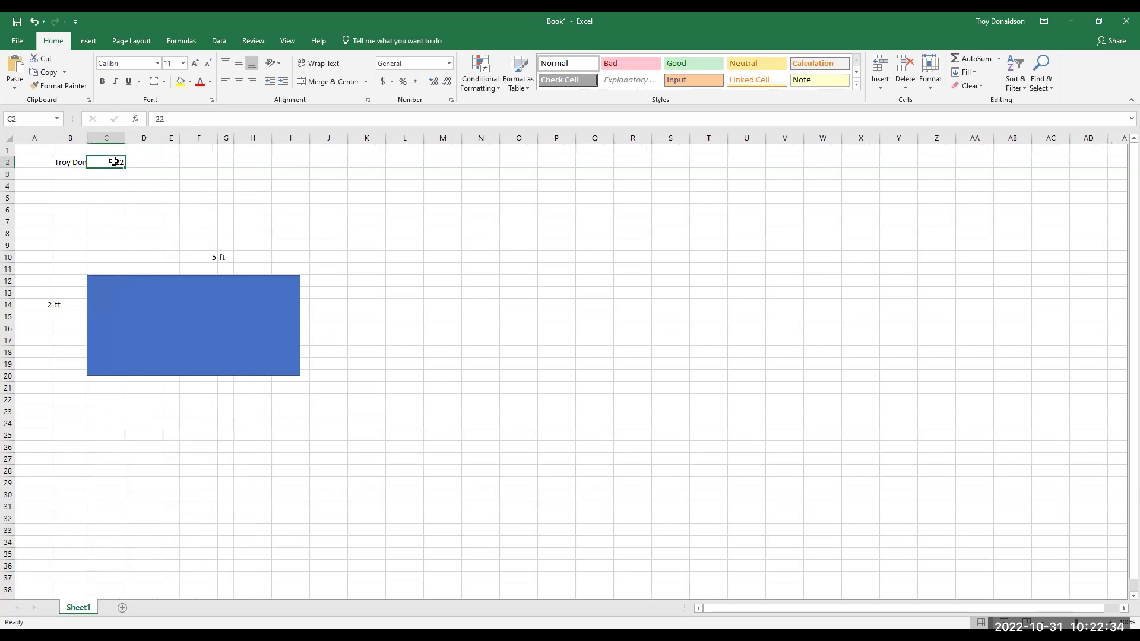
pyautogui.press('Delete')
pyautogui.click(157, 184)
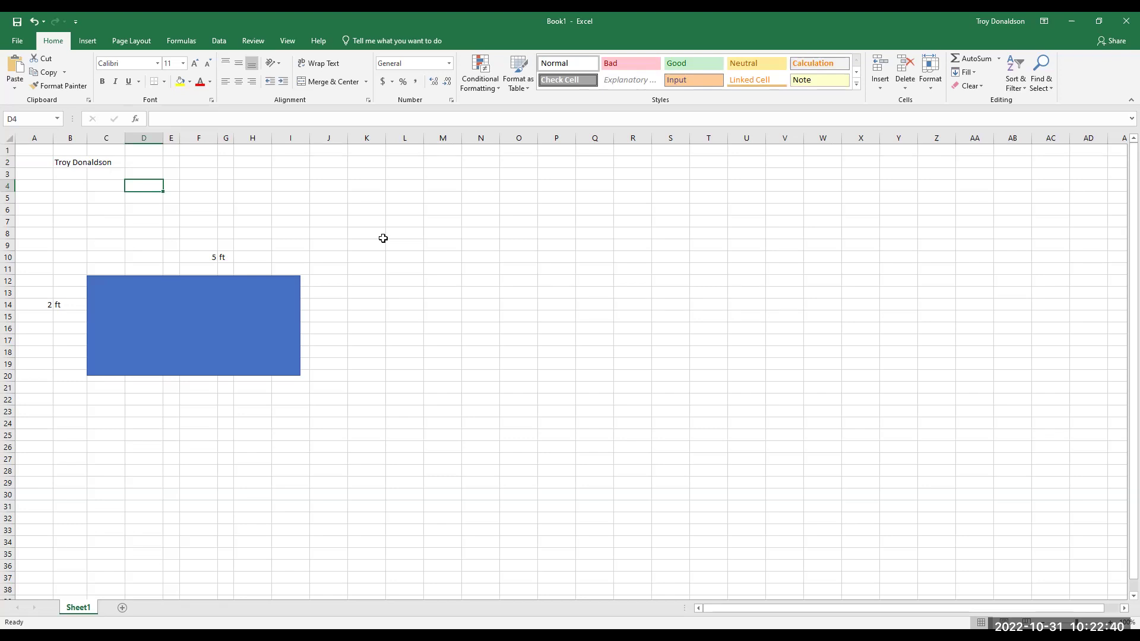
pyautogui.click(212, 165)
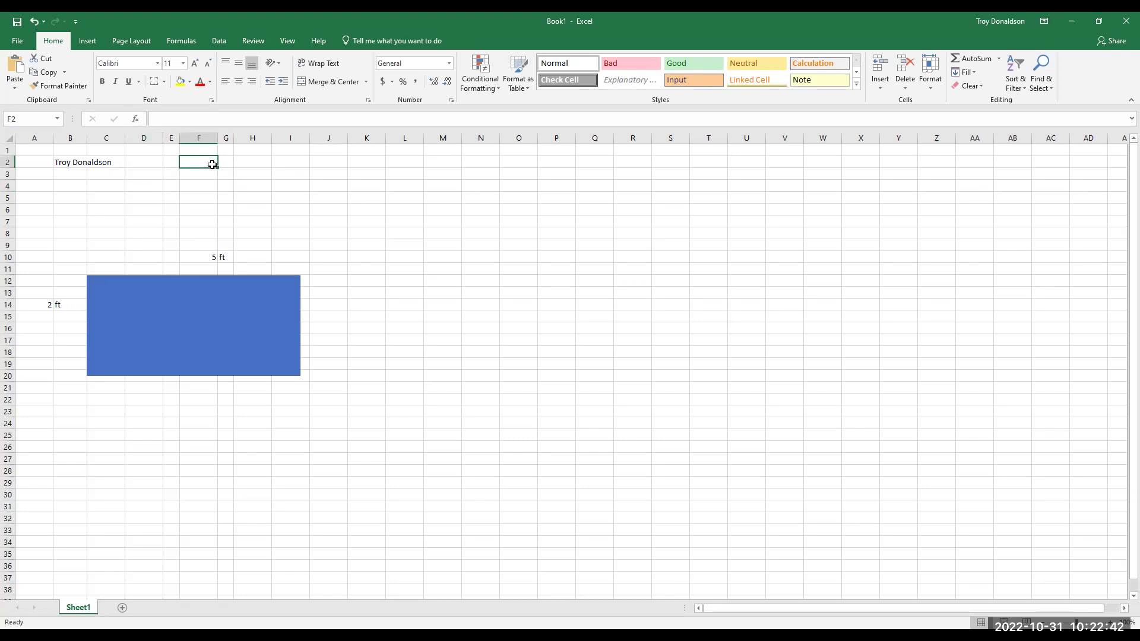
pyautogui.write('GE101')
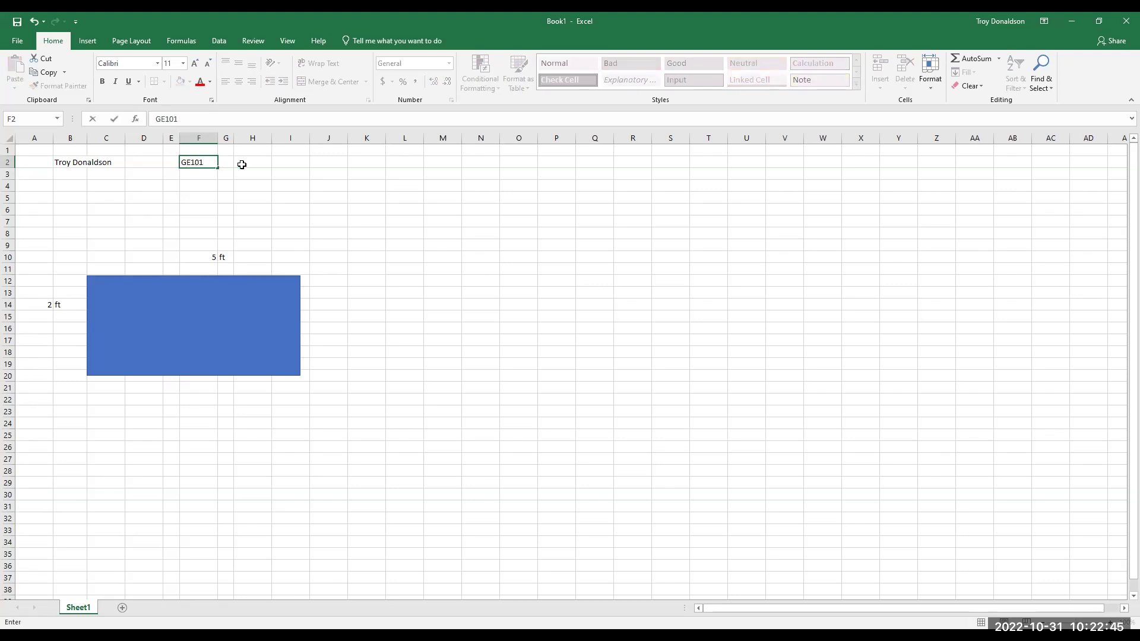
pyautogui.click(340, 160)
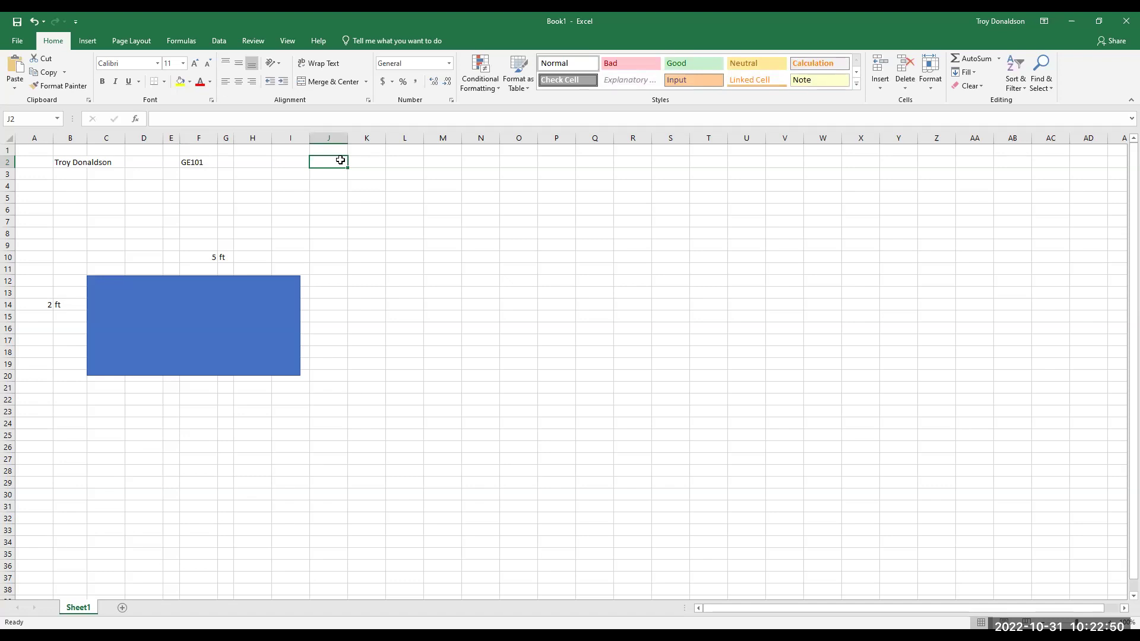
pyautogui.write('10')
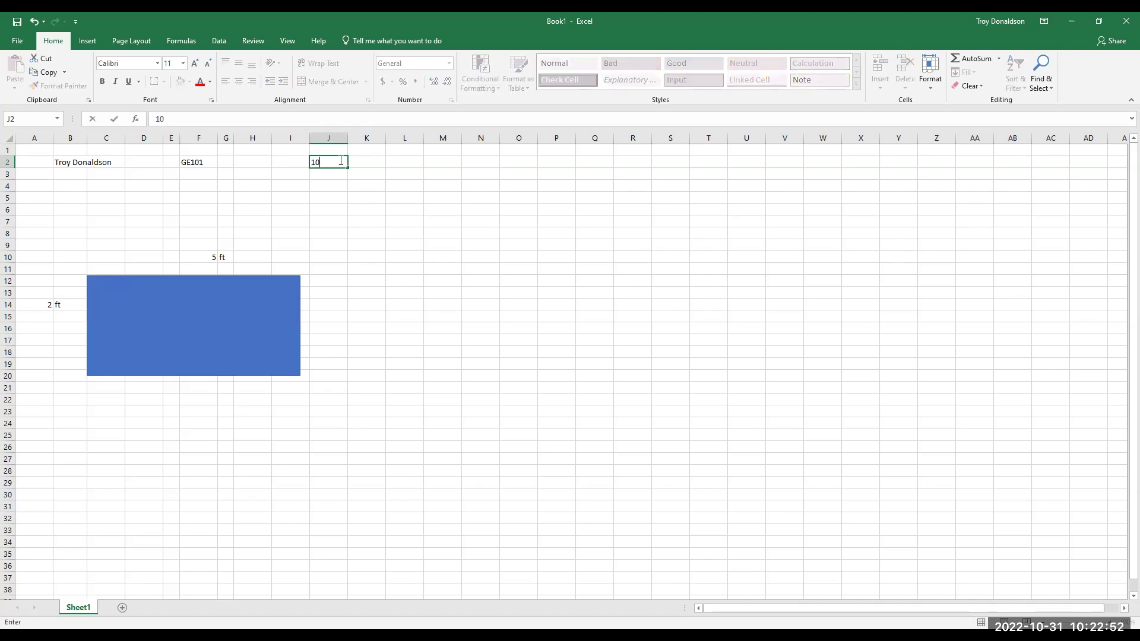
pyautogui.write('/31/2022')
pyautogui.press('Return')
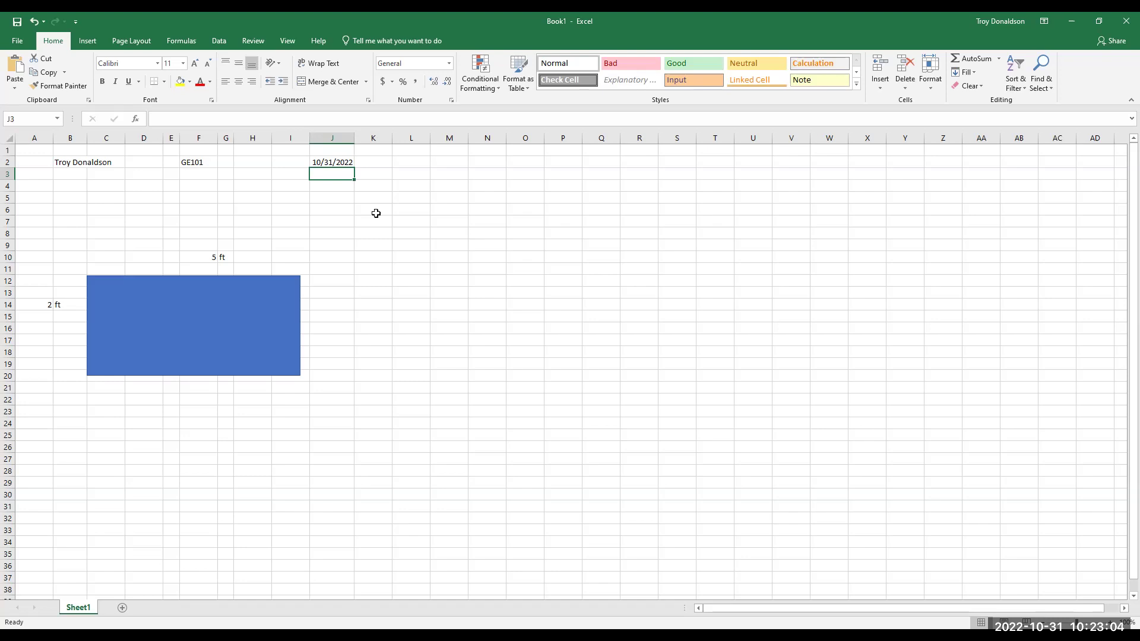
pyautogui.write('10.31.22')
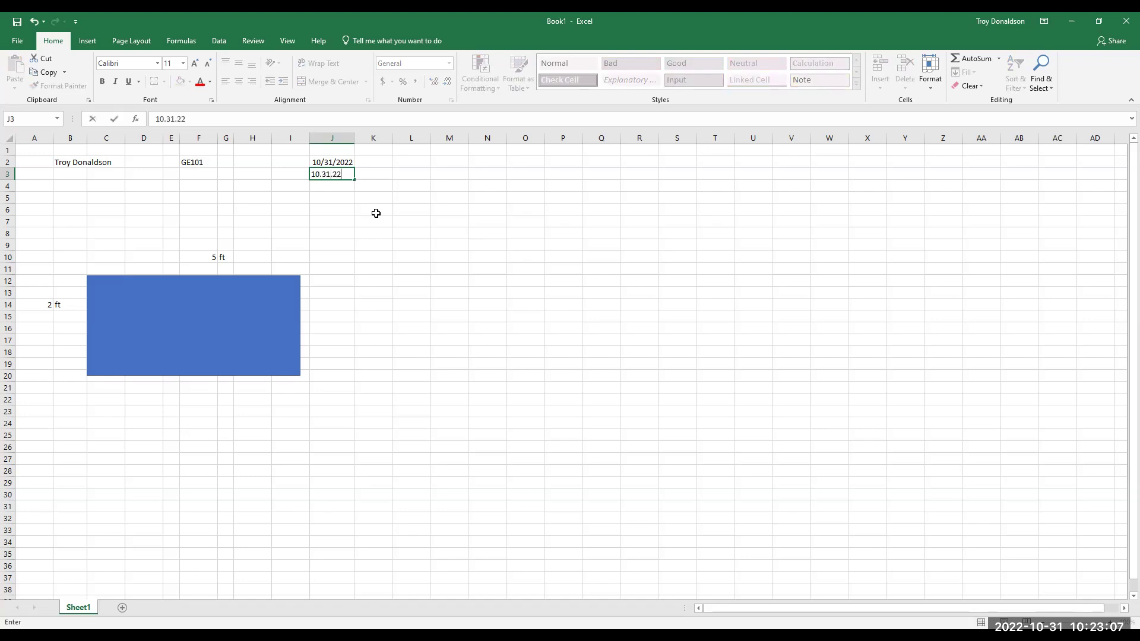
pyautogui.press('Return')
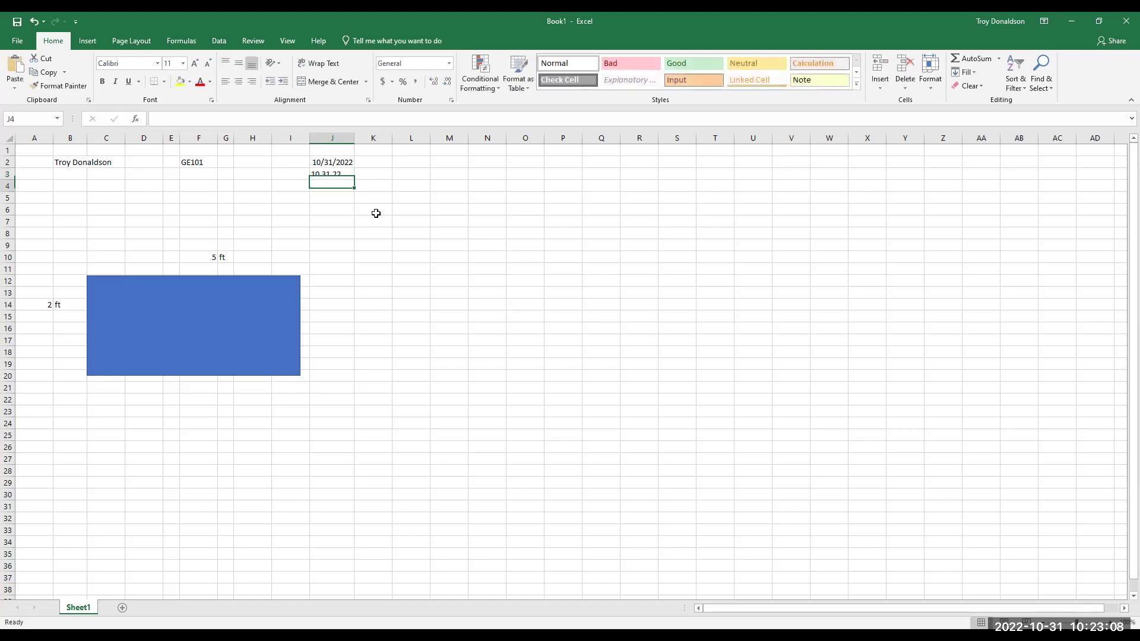
pyautogui.click(355, 220)
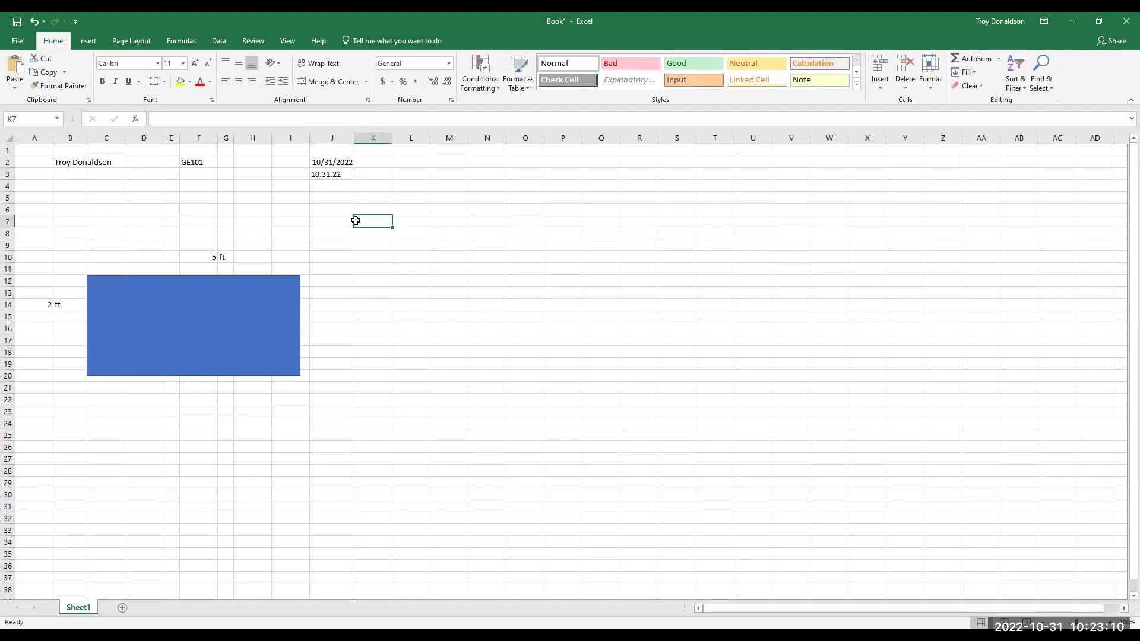
pyautogui.click(336, 172)
pyautogui.click(336, 161)
pyautogui.click(334, 172)
pyautogui.press('Delete')
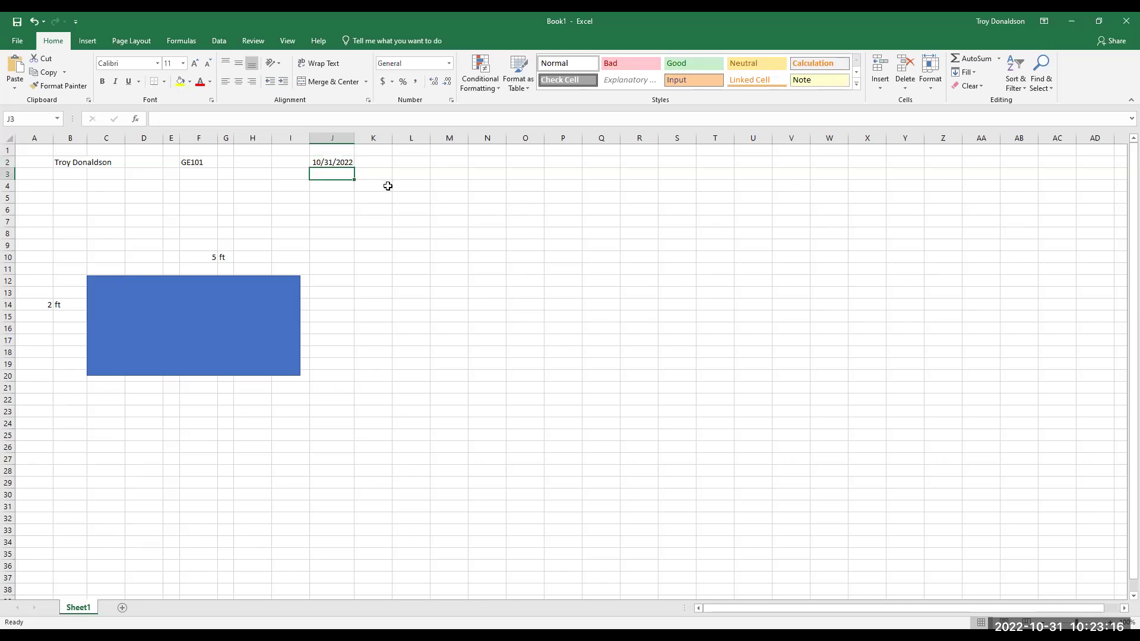
pyautogui.click(385, 205)
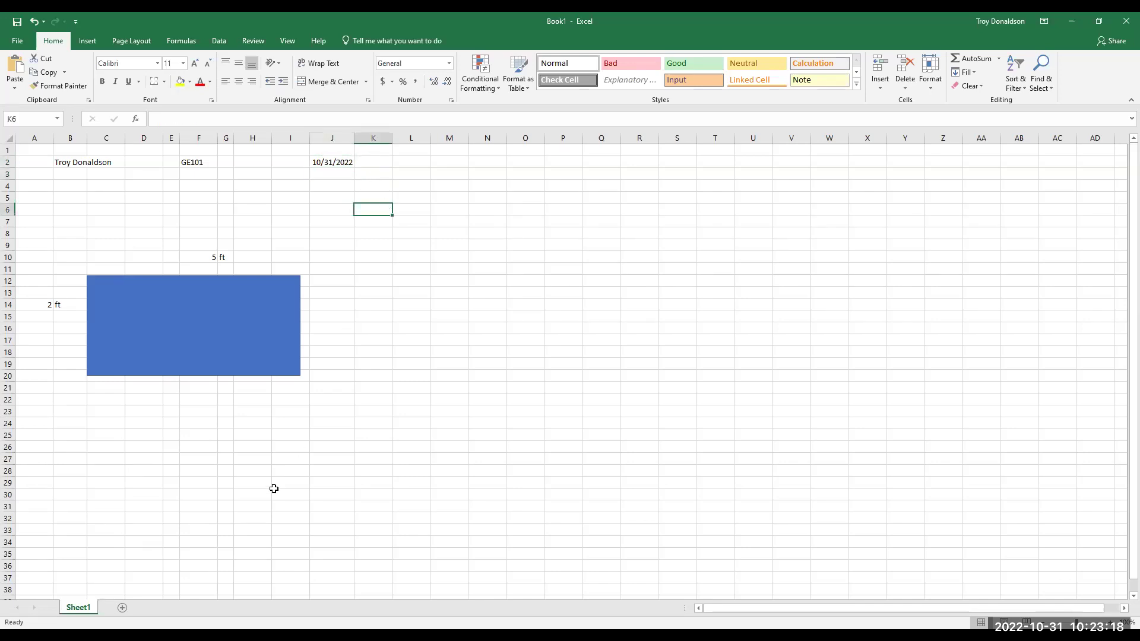
pyautogui.click(259, 399)
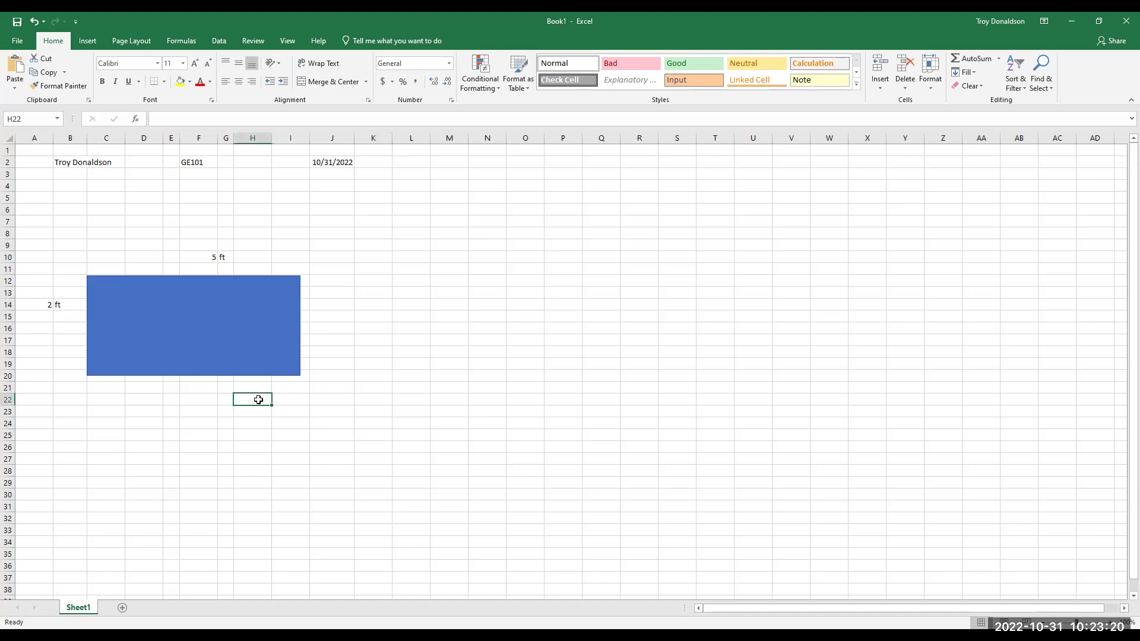
# - Enter 'Area =' in cell H22 below the rectangle, then bring up the Insert ribbon
pyautogui.write('Area')
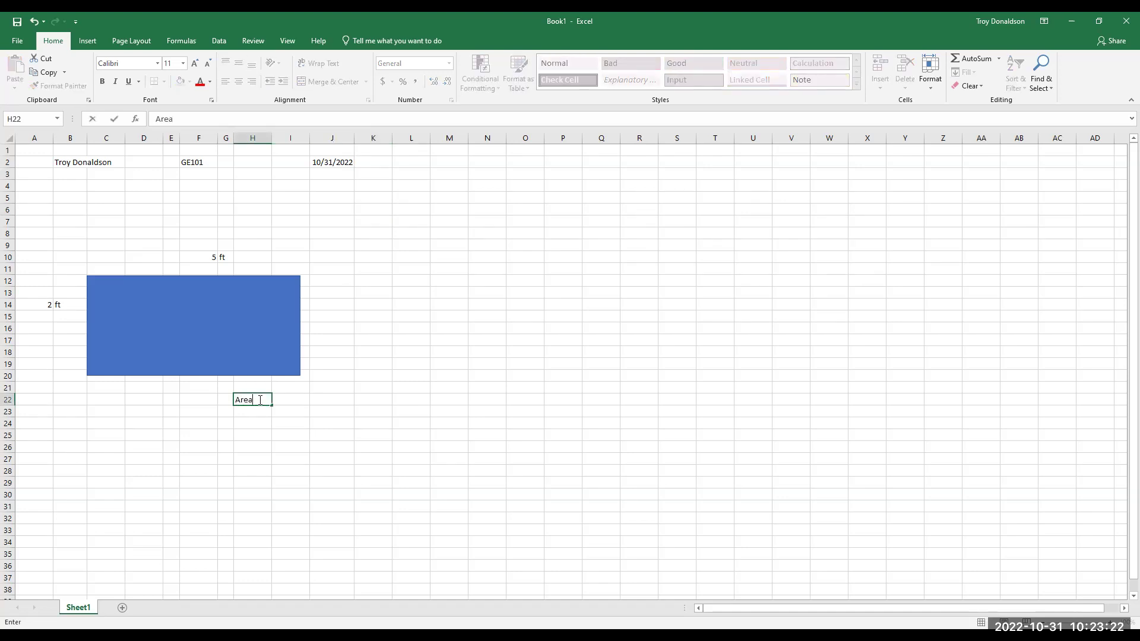
pyautogui.write(' =')
pyautogui.click(296, 400)
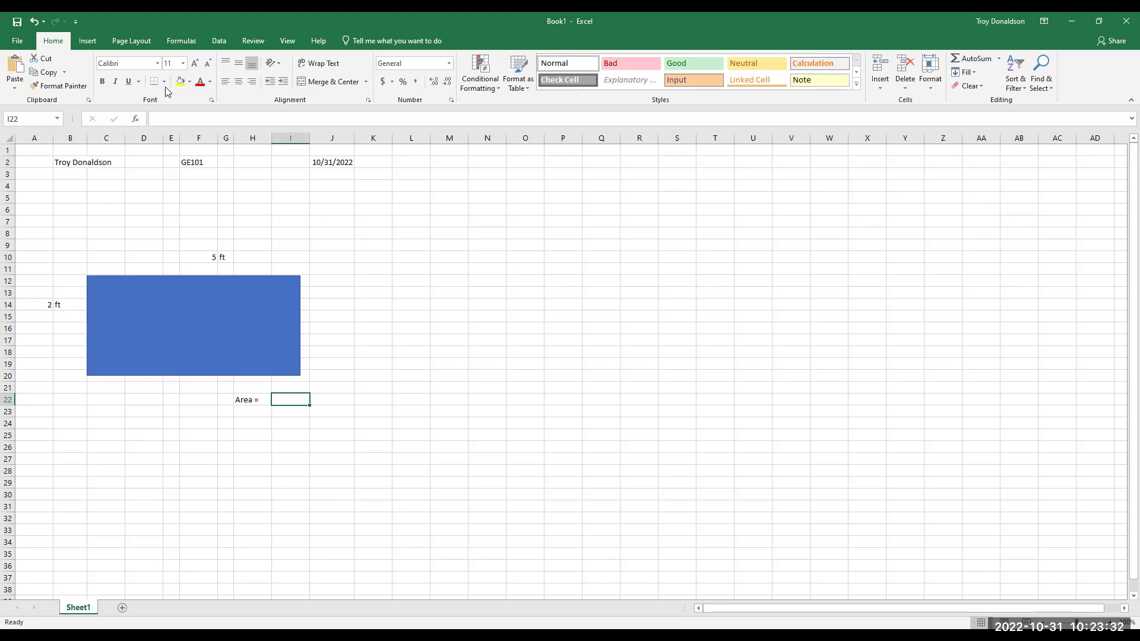
pyautogui.click(89, 41)
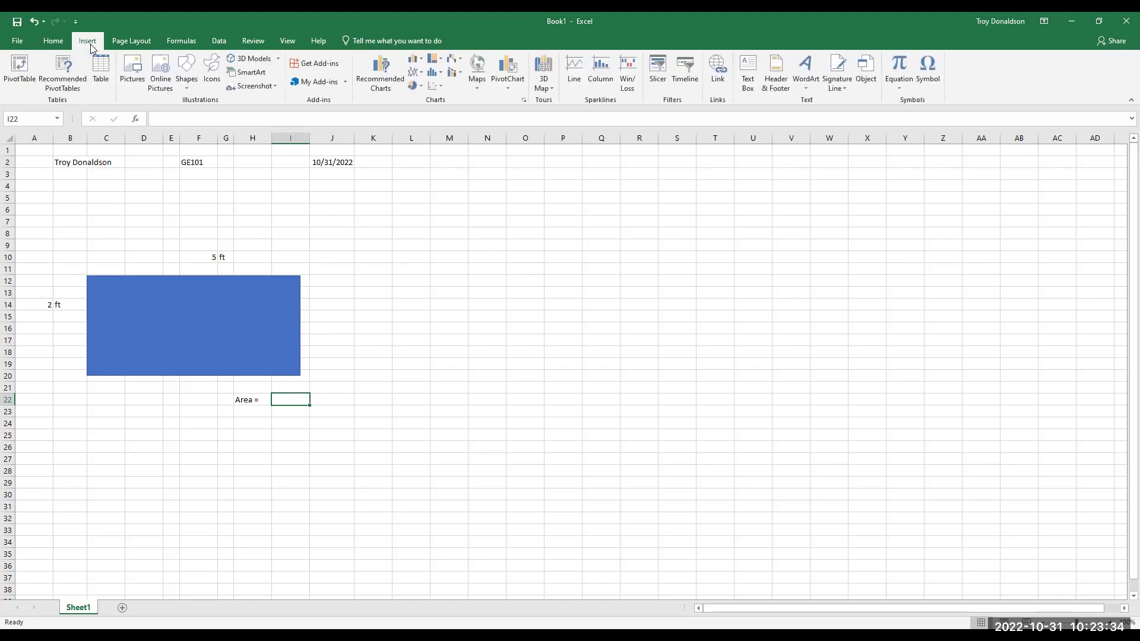
# - Insert an 'L x W' equation and move it next to the 'Area =' label in row 22
pyautogui.click(899, 67)
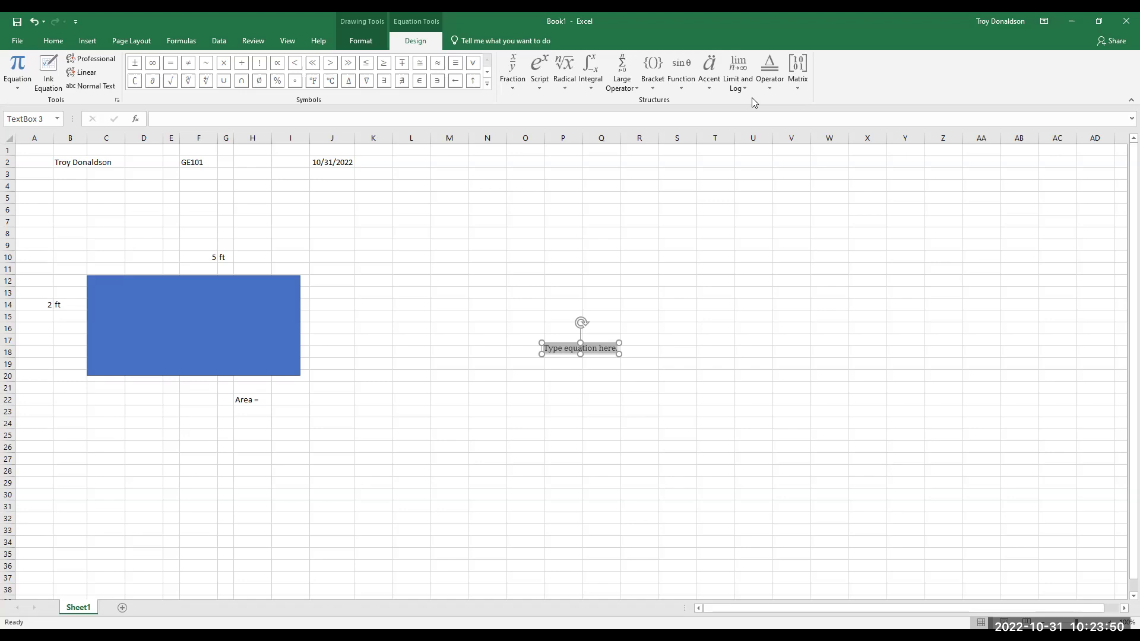
pyautogui.write('l')
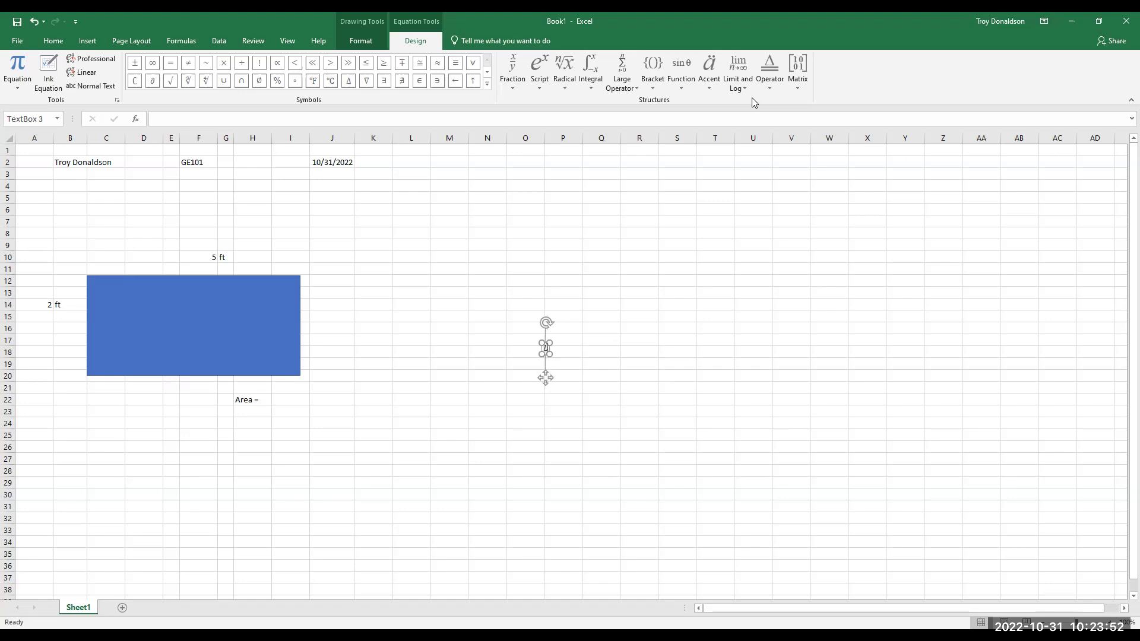
pyautogui.write('x')
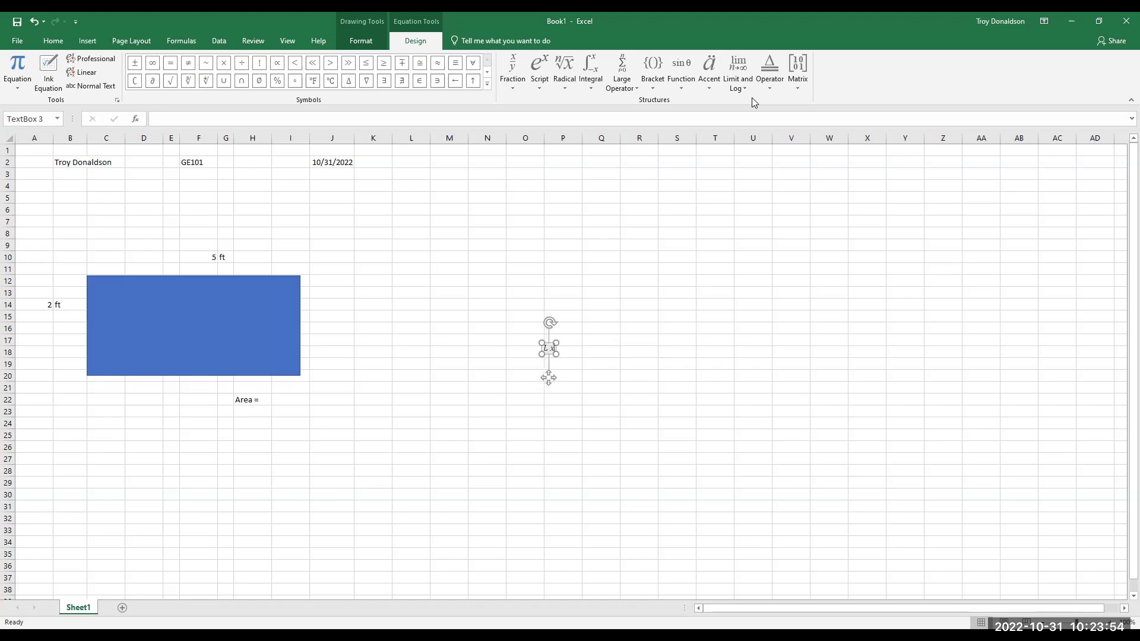
pyautogui.write('W')
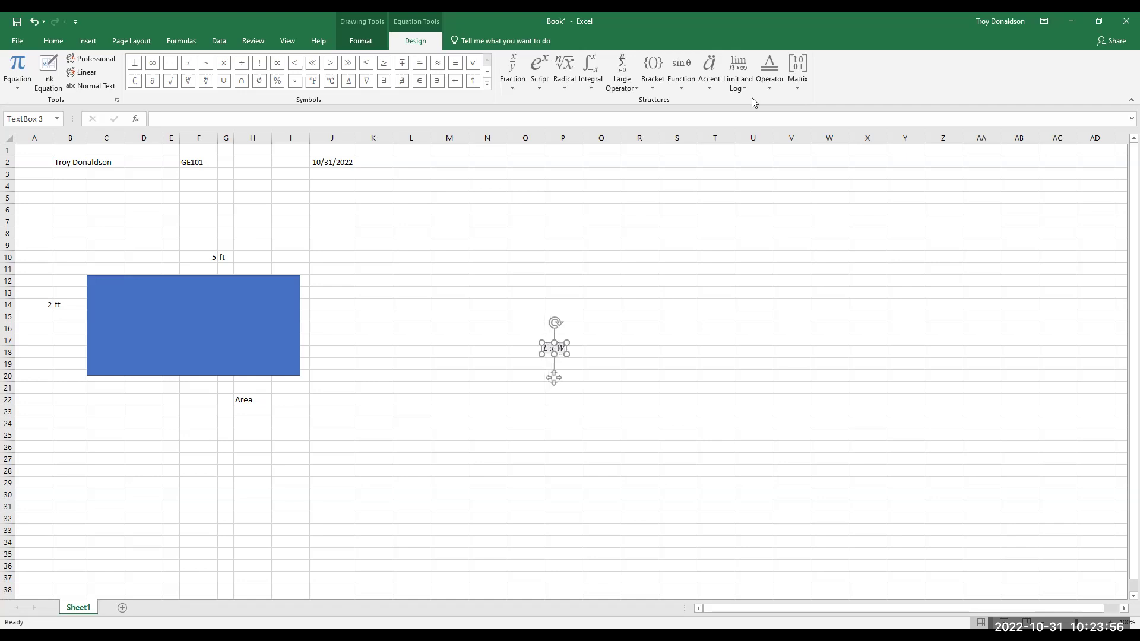
pyautogui.click(633, 392)
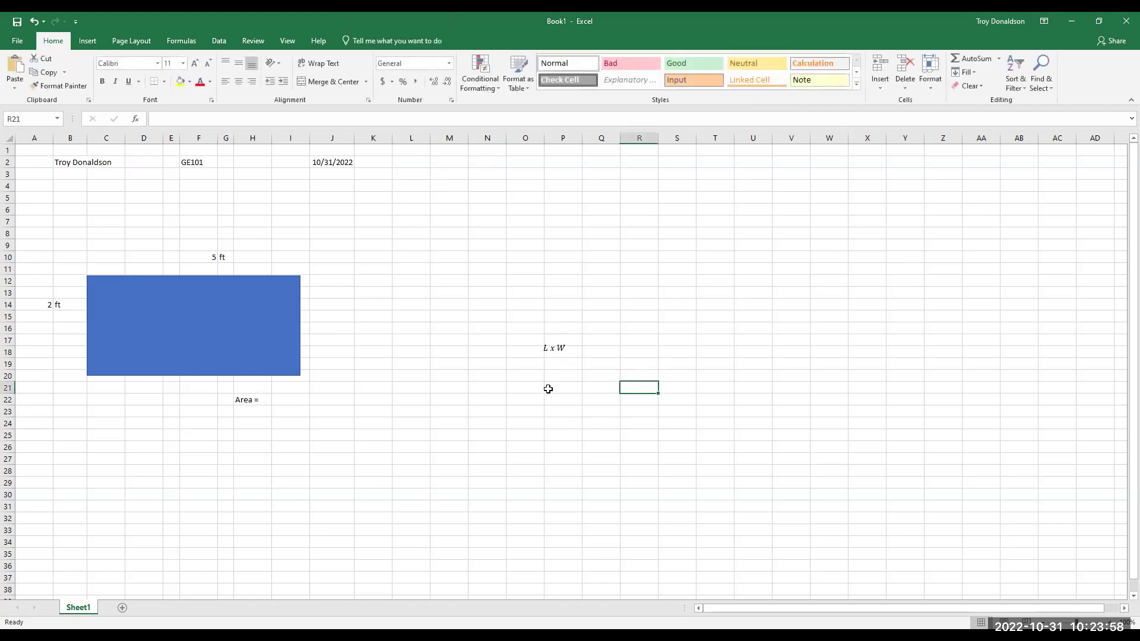
pyautogui.click(562, 356)
pyautogui.moveTo(525, 360); pyautogui.dragTo(295, 405)
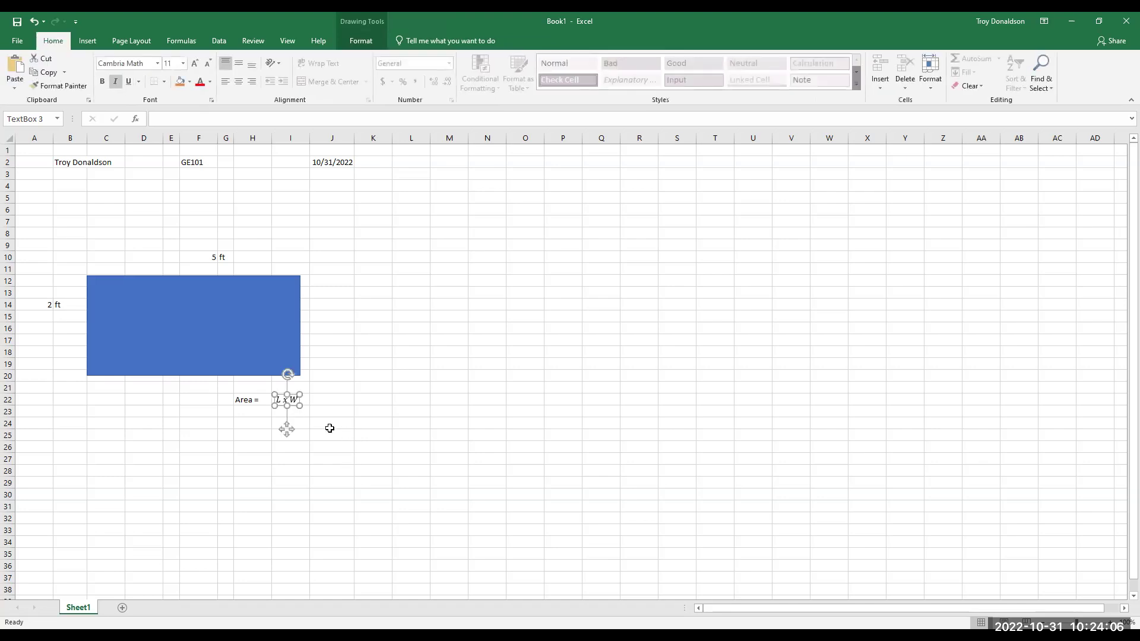
pyautogui.click(335, 399)
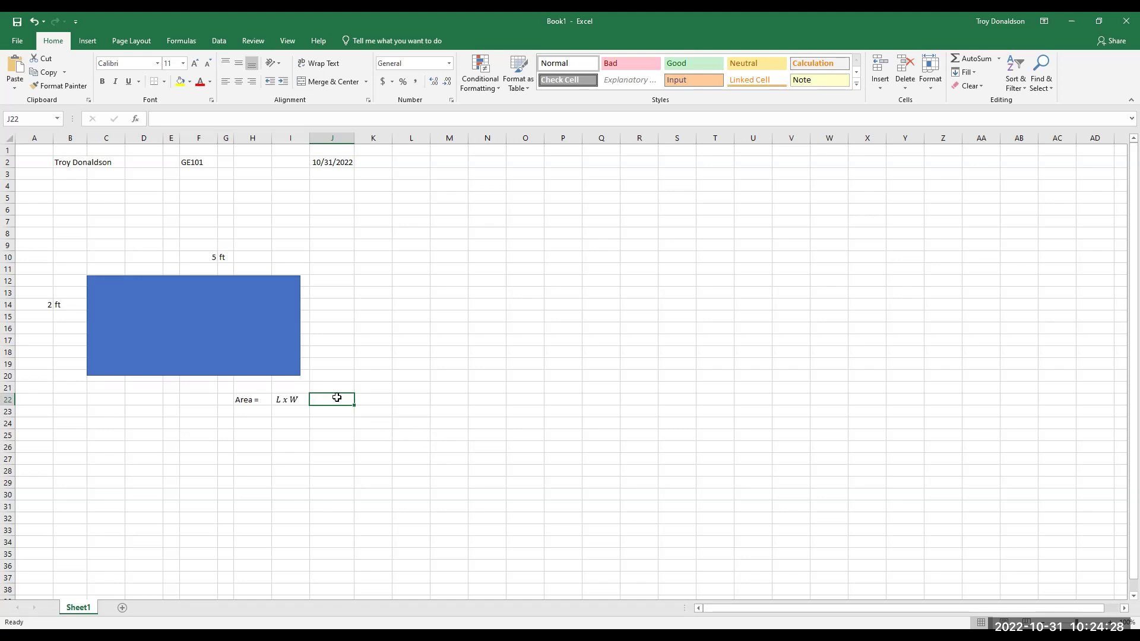
# - Enter the formula =F10*A14 in J22 to compute the area of 10
pyautogui.write('=')
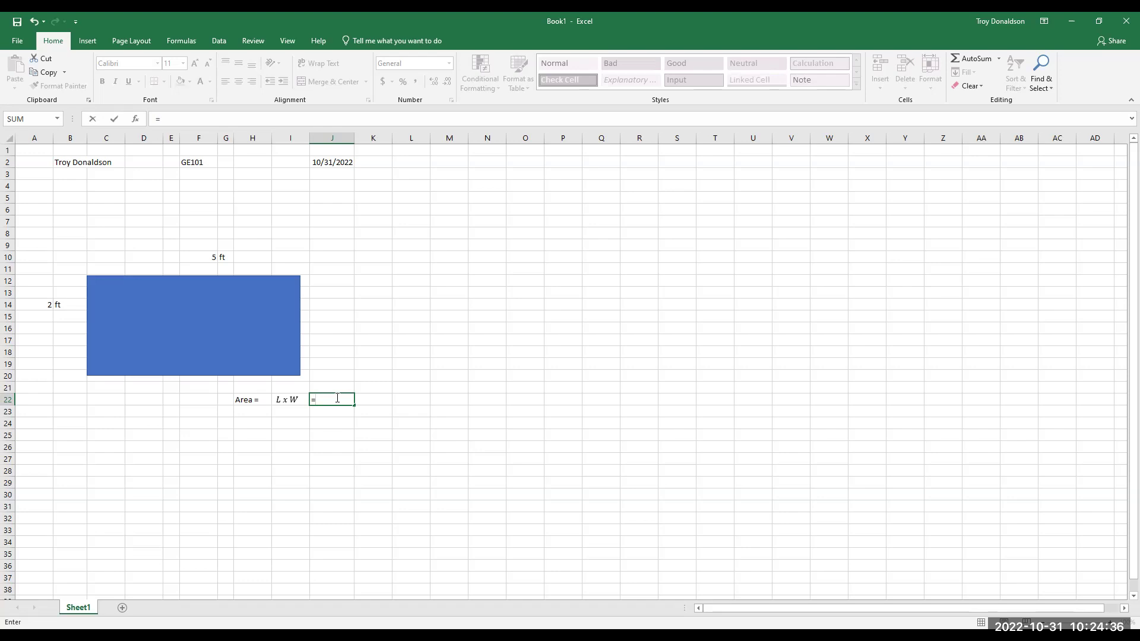
pyautogui.click(206, 256)
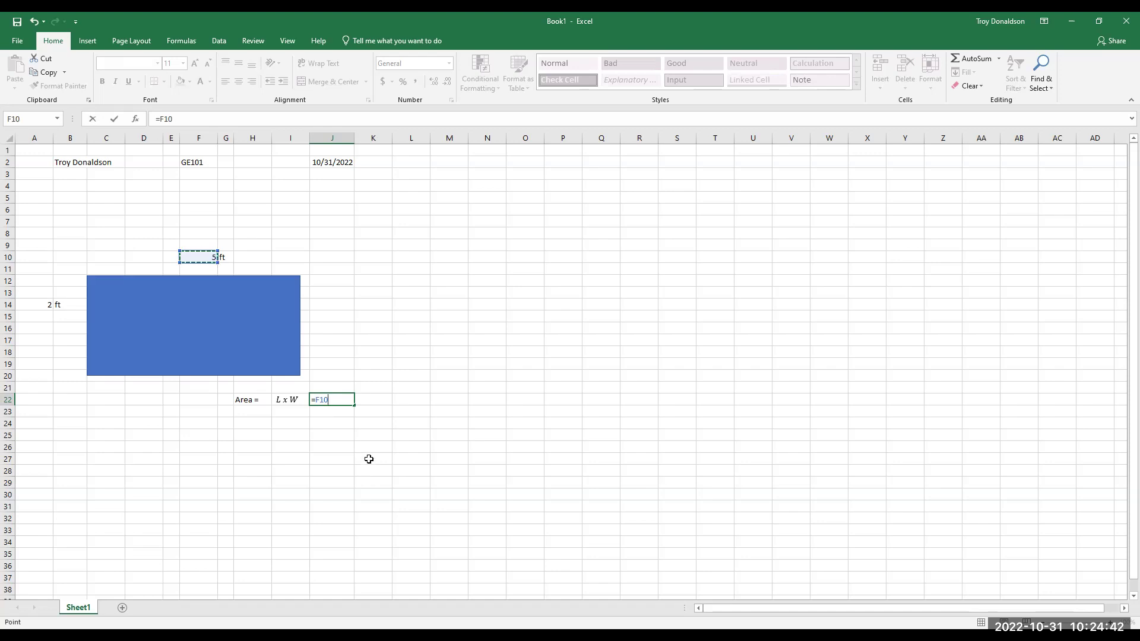
pyautogui.write('*')
pyautogui.click(33, 305)
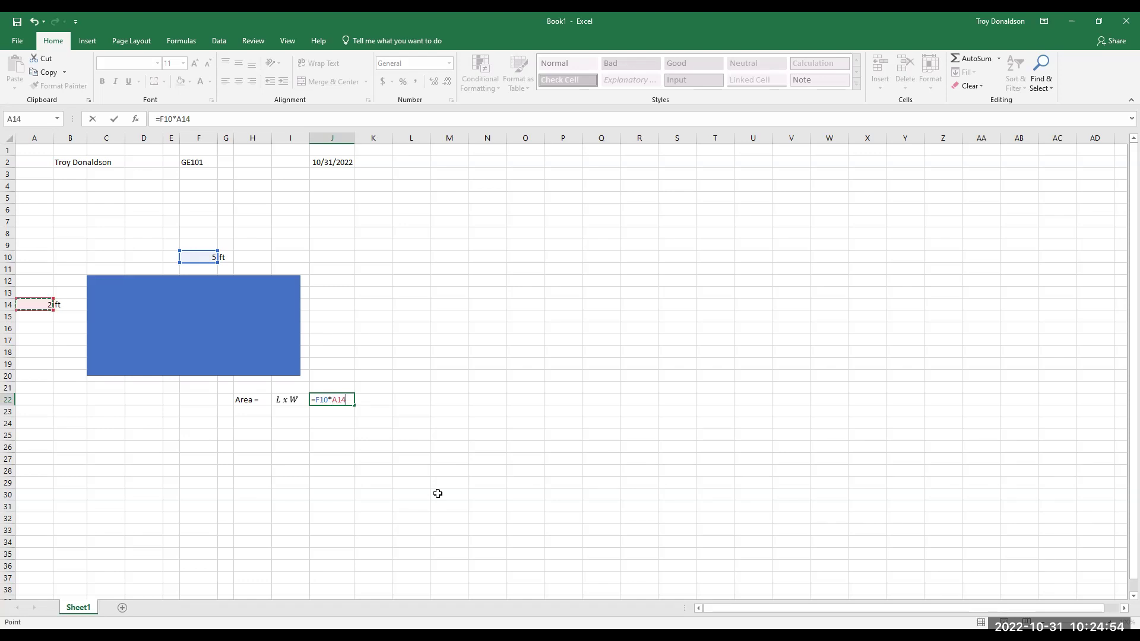
pyautogui.press('Return')
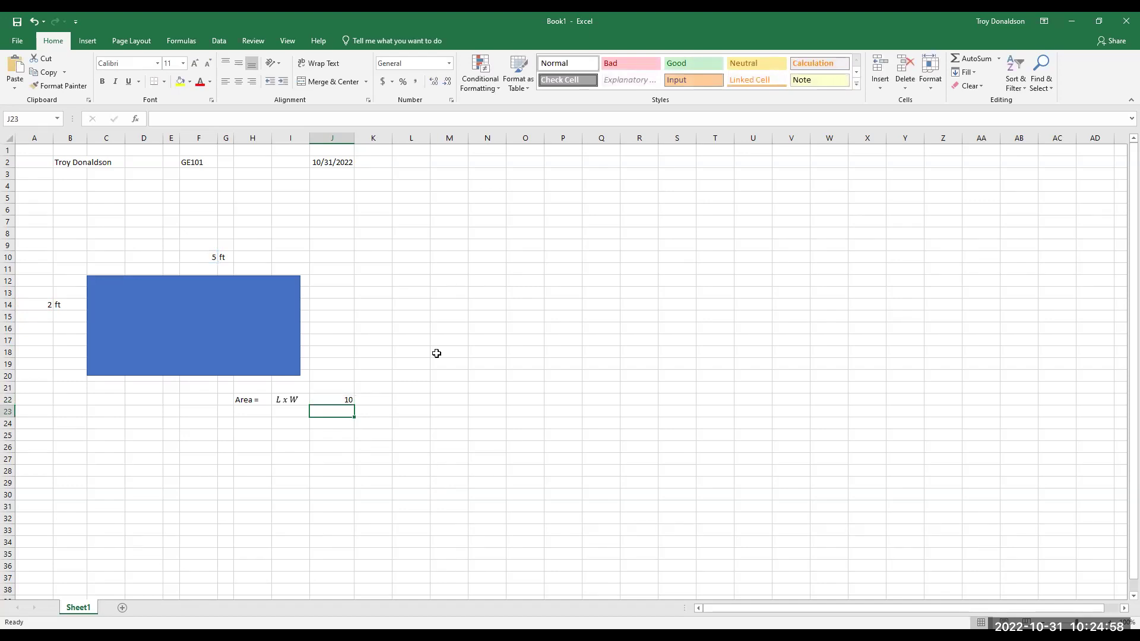
# - Change F10 to 20 to check the area updates, then restore it to 5
pyautogui.click(209, 257)
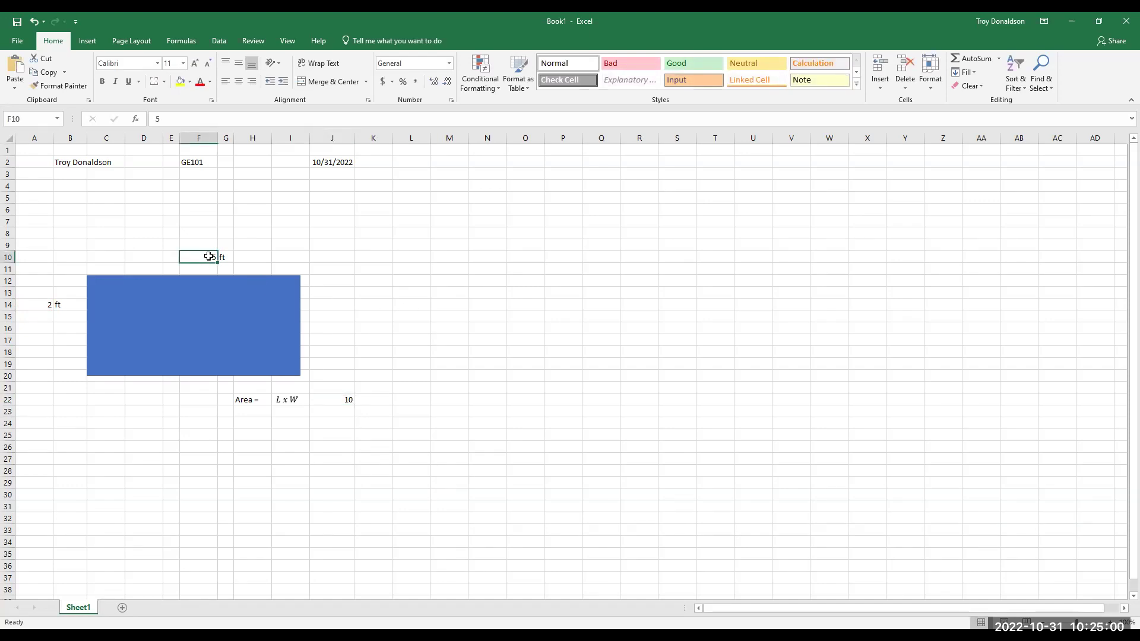
pyautogui.write('20')
pyautogui.press('Return')
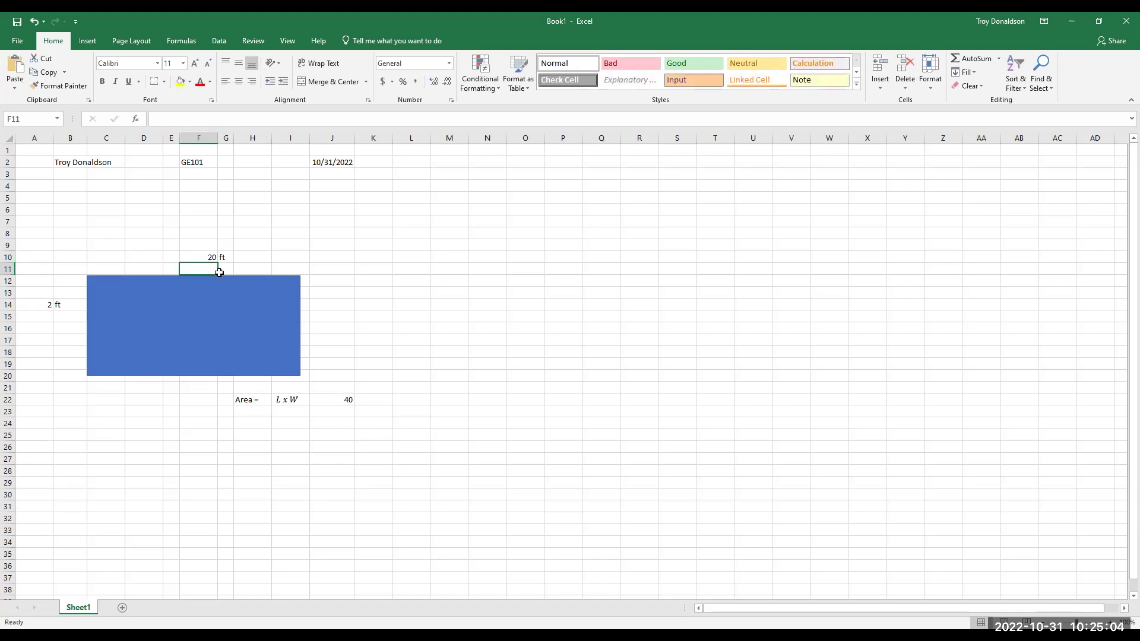
pyautogui.click(209, 256)
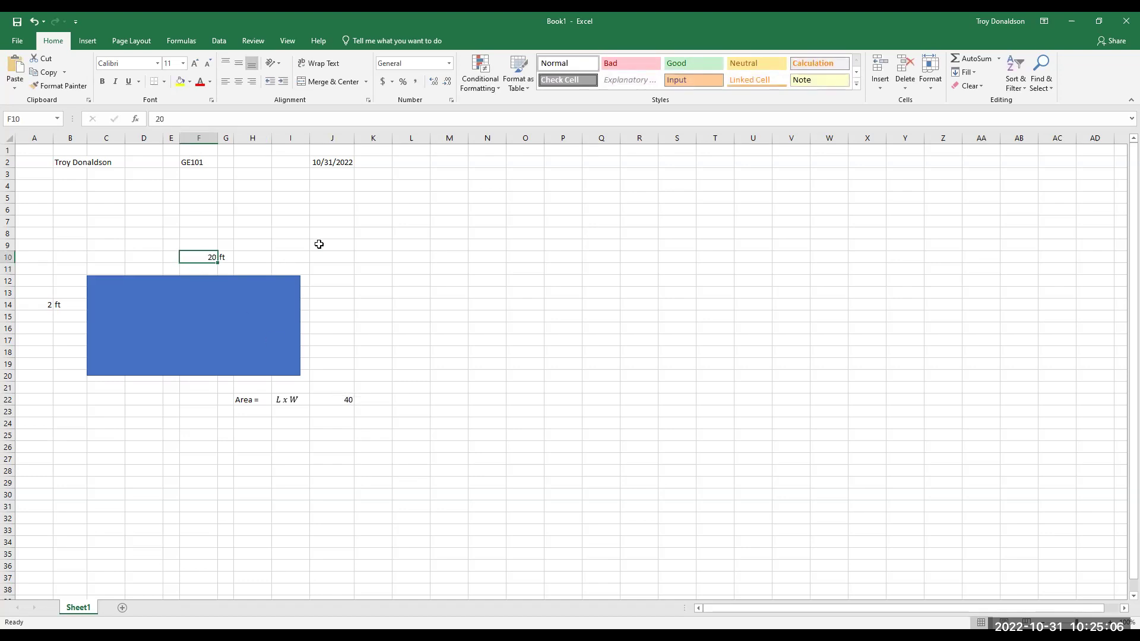
pyautogui.write('5')
pyautogui.press('Return')
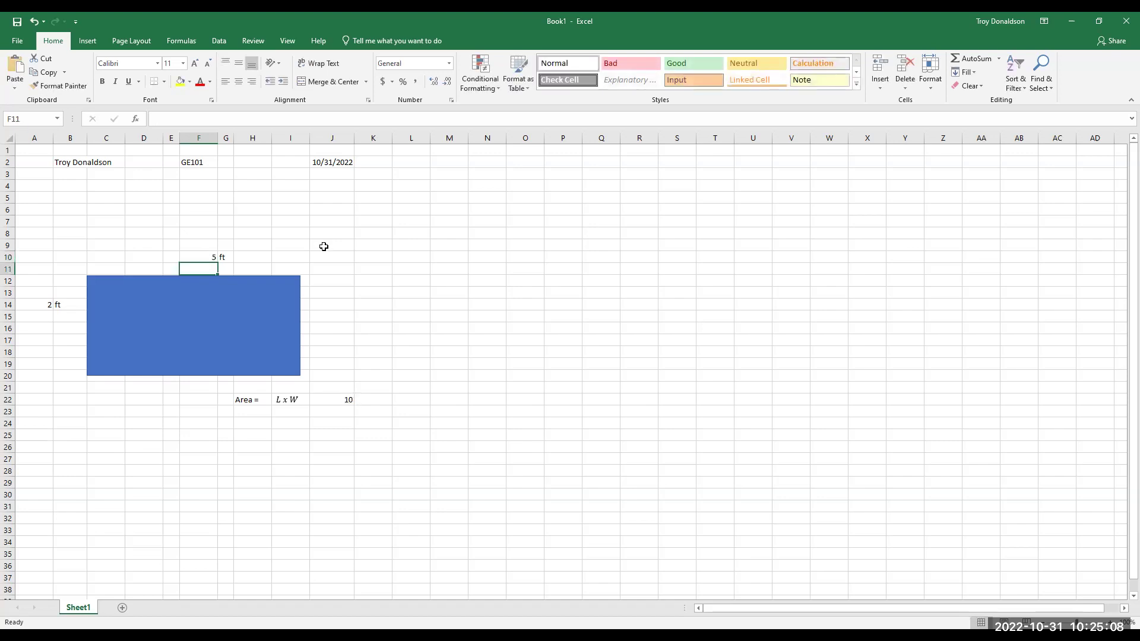
pyautogui.click(342, 400)
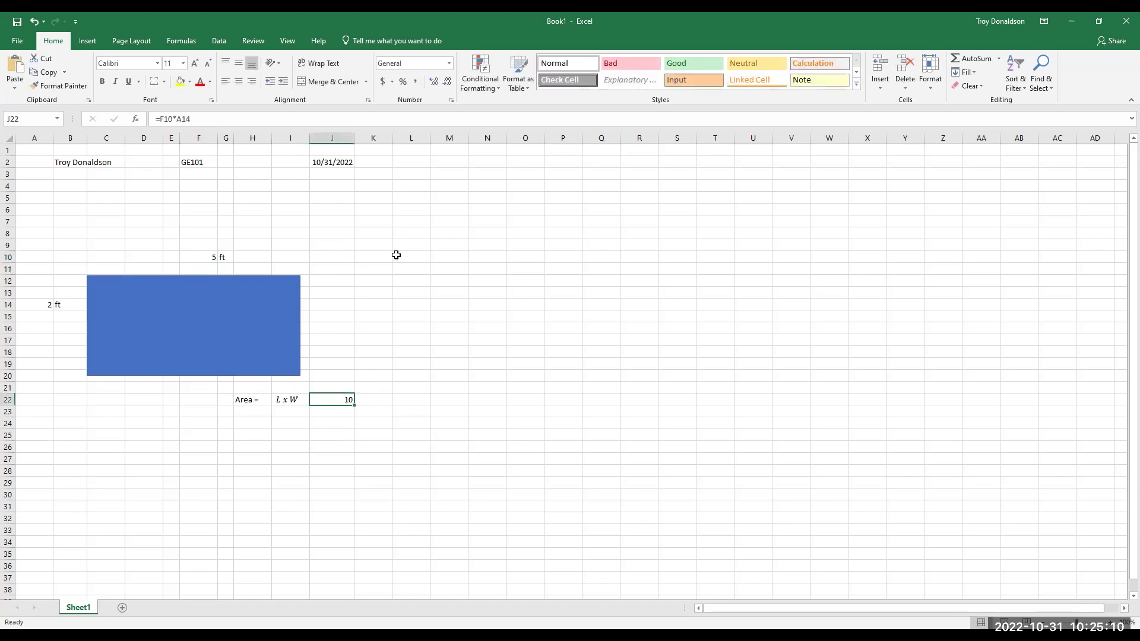
# - Left-align the area result 10 in J22 and add '=' to the end of the L x W equation
pyautogui.click(225, 81)
pyautogui.click(297, 403)
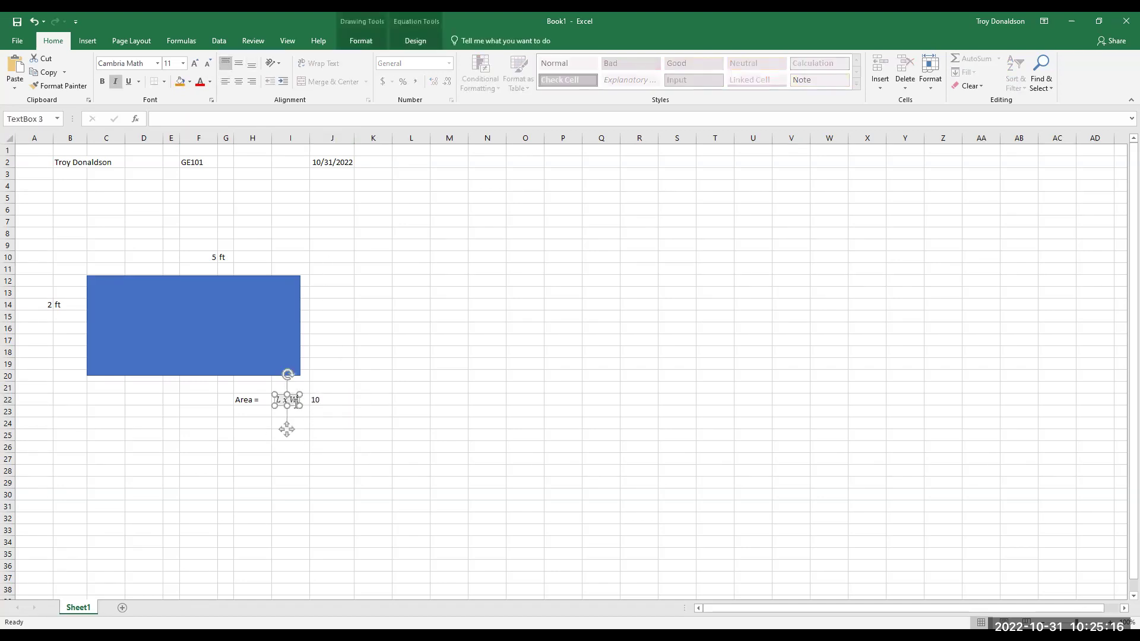
pyautogui.write('=')
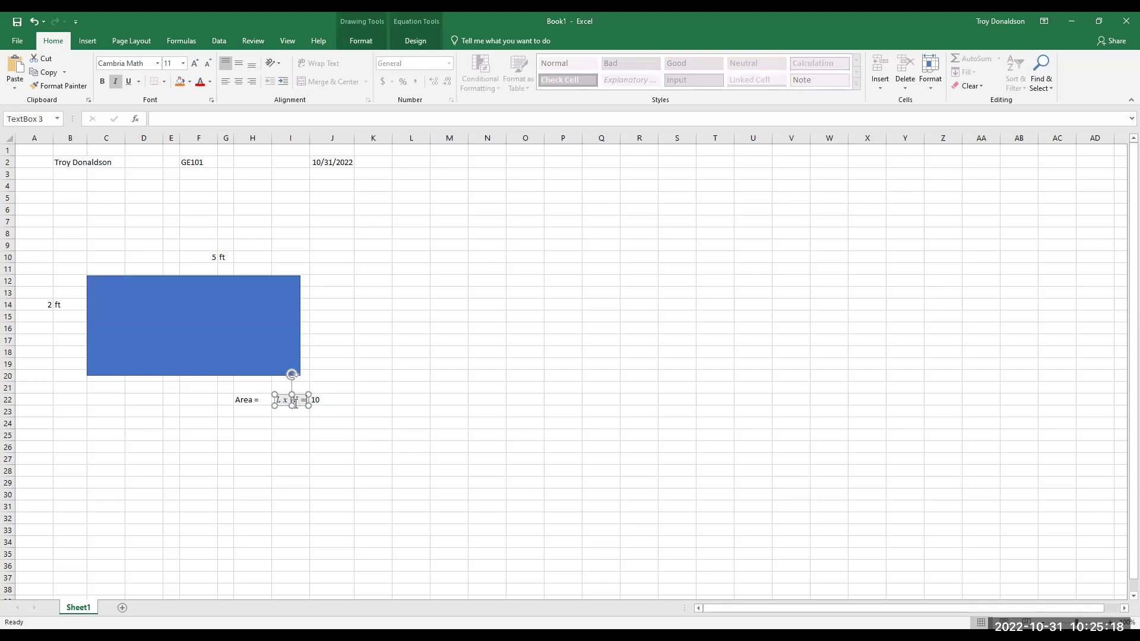
pyautogui.click(416, 483)
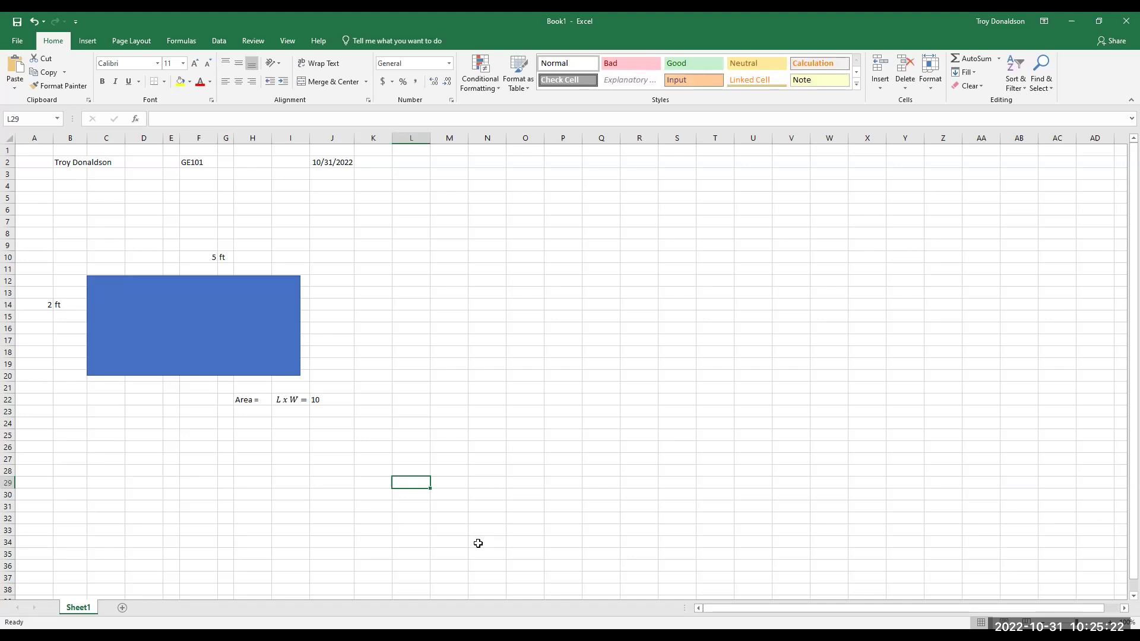
# - Right-align the 'Area =' label in H22 against the equation
pyautogui.click(252, 398)
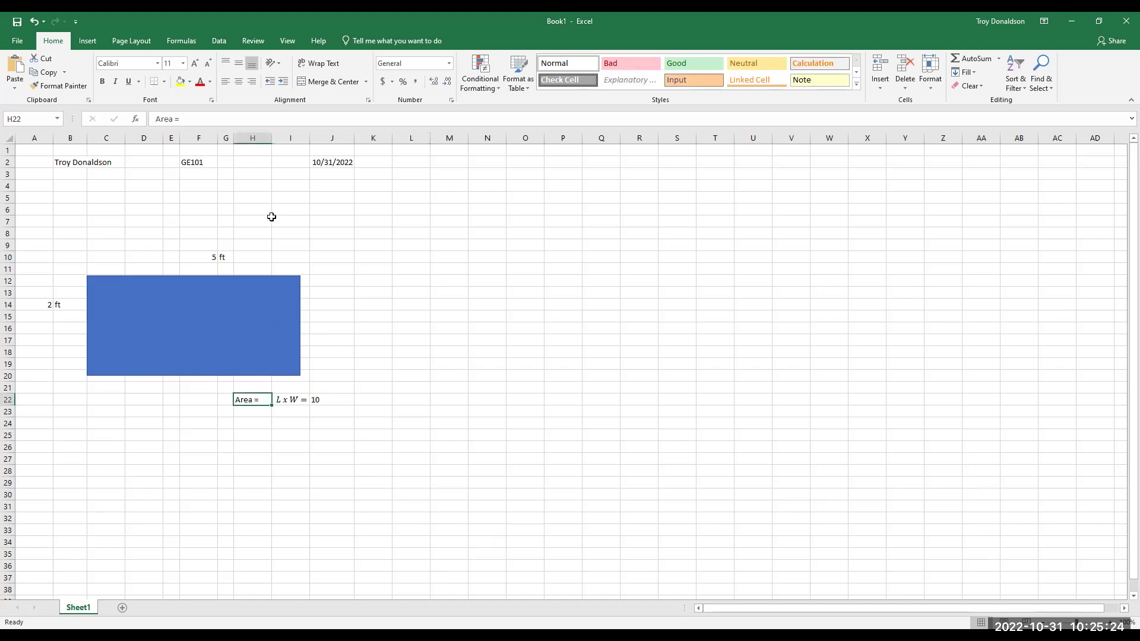
pyautogui.click(252, 82)
pyautogui.click(490, 412)
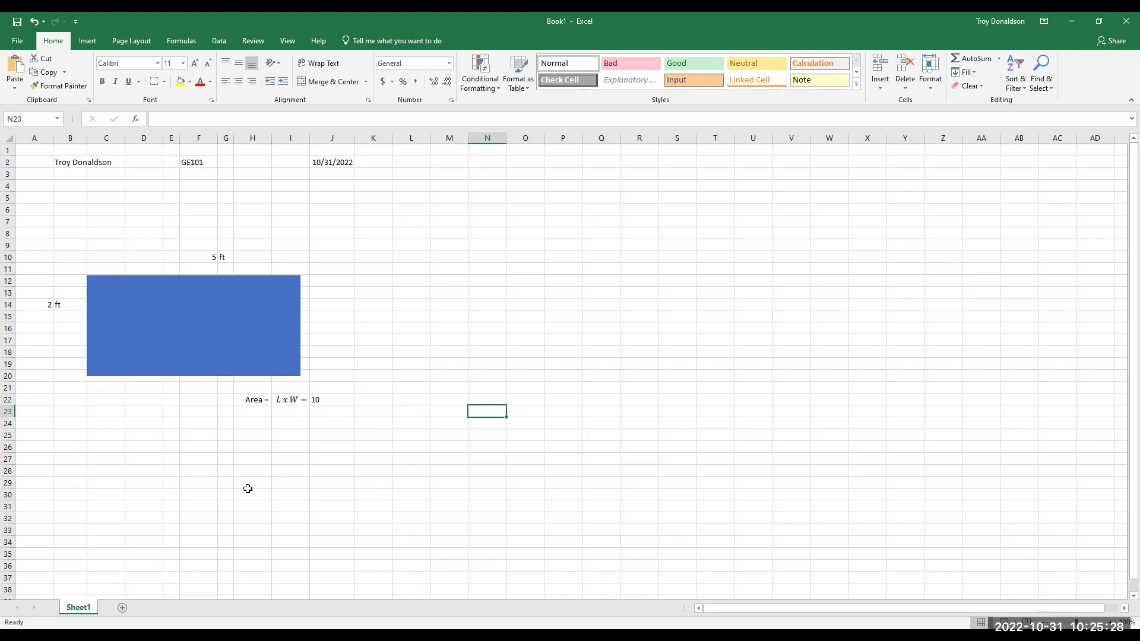
# - Preview the sheet in Print, select Microsoft Print to PDF as printer, then return to the worksheet
pyautogui.click(25, 47)
pyautogui.click(28, 203)
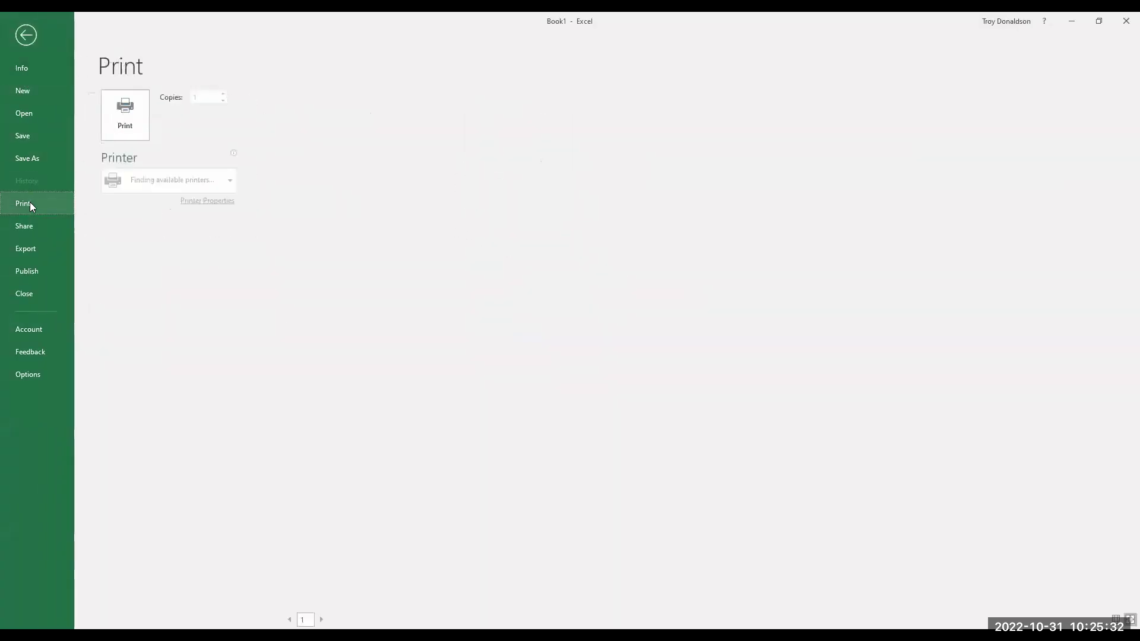
pyautogui.click(230, 181)
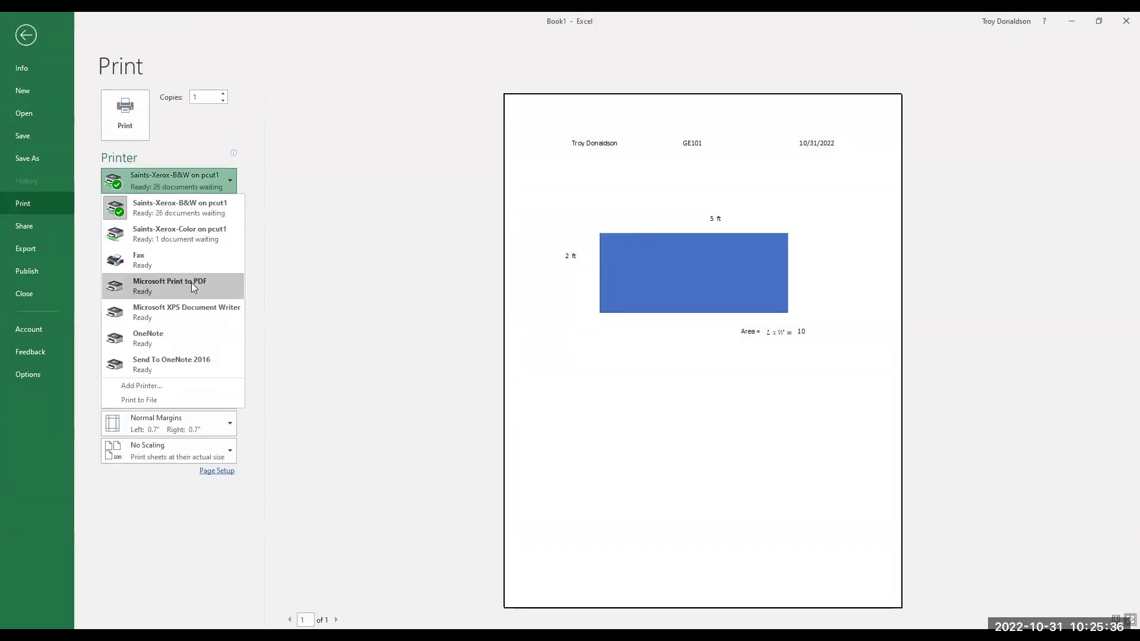
pyautogui.click(191, 282)
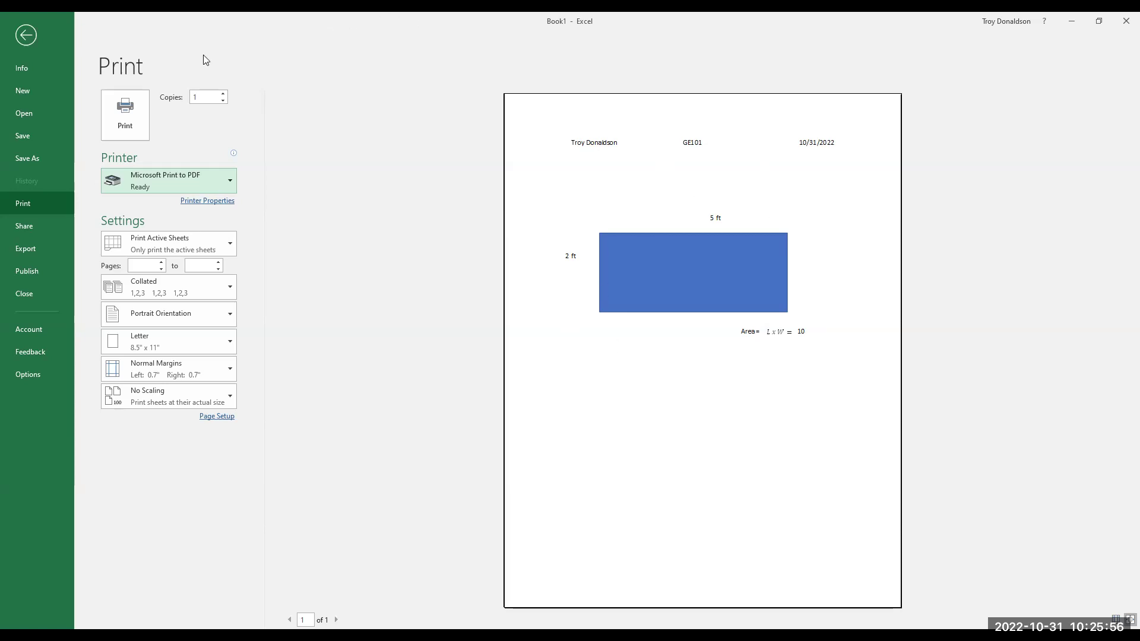
pyautogui.click(26, 36)
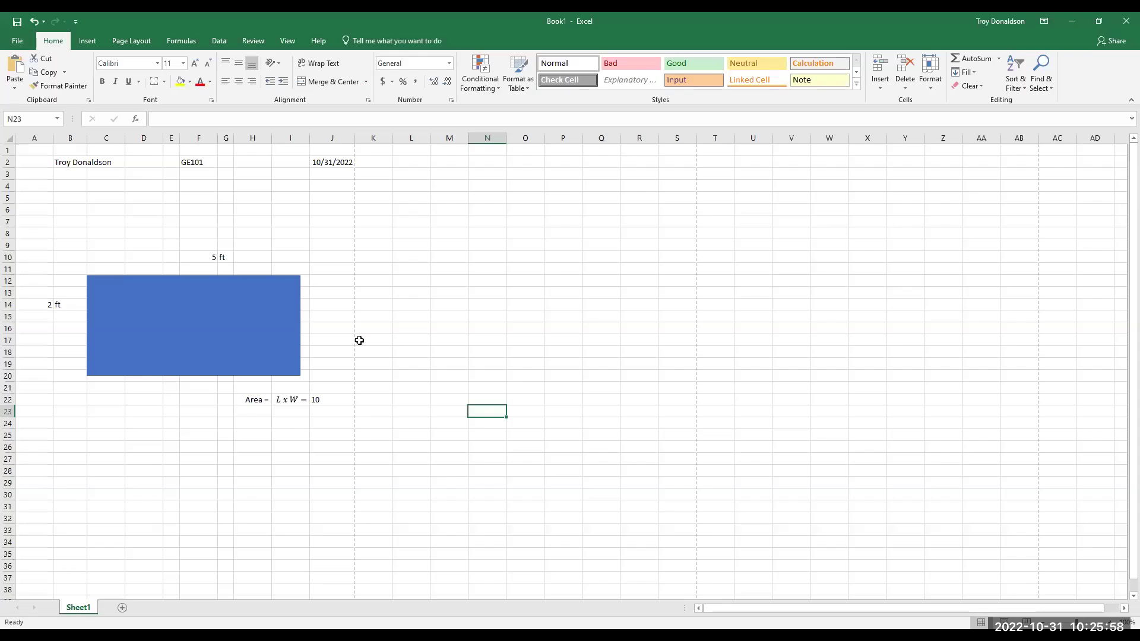
# - Type 'Perimeter' into H23, comparing it with how the 'Area =' label is written
pyautogui.click(258, 410)
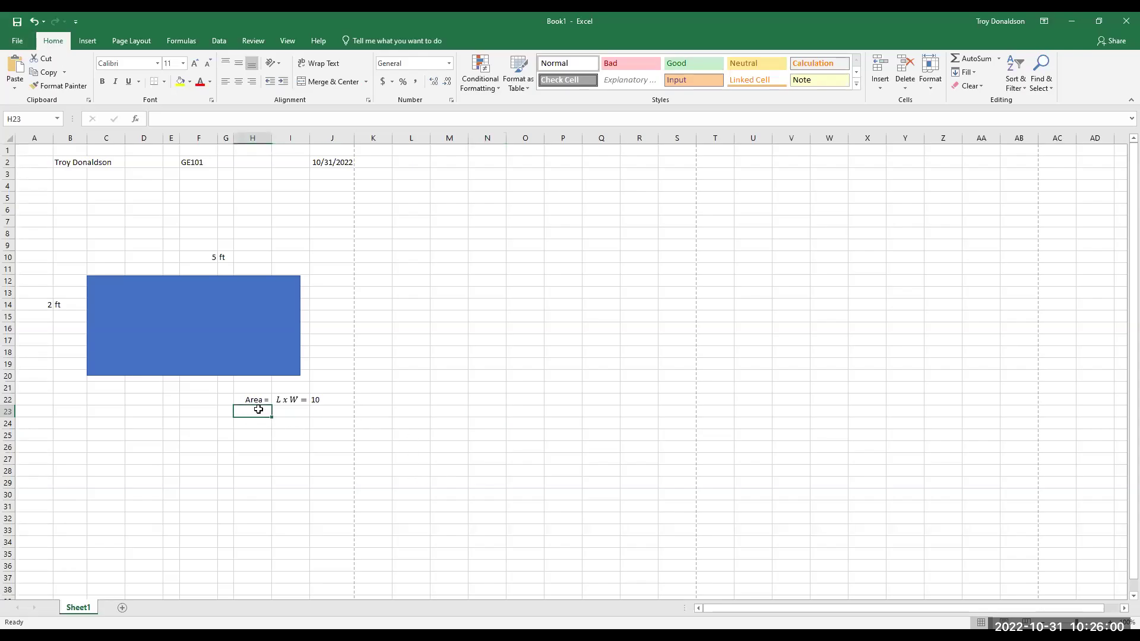
pyautogui.write('Perimeter')
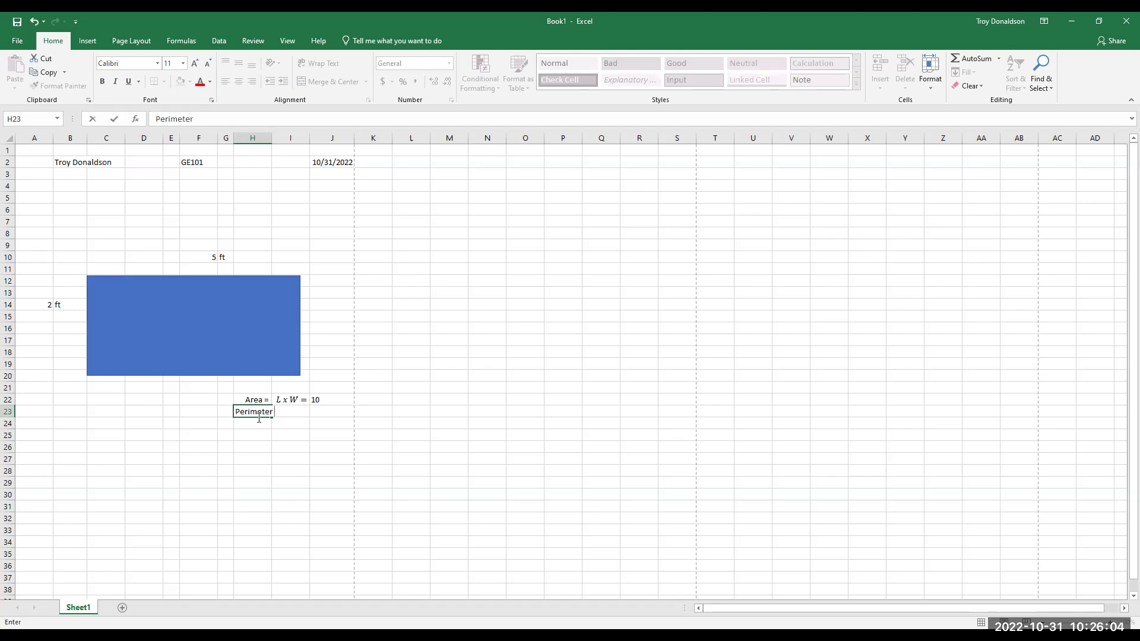
pyautogui.click(257, 435)
pyautogui.click(257, 412)
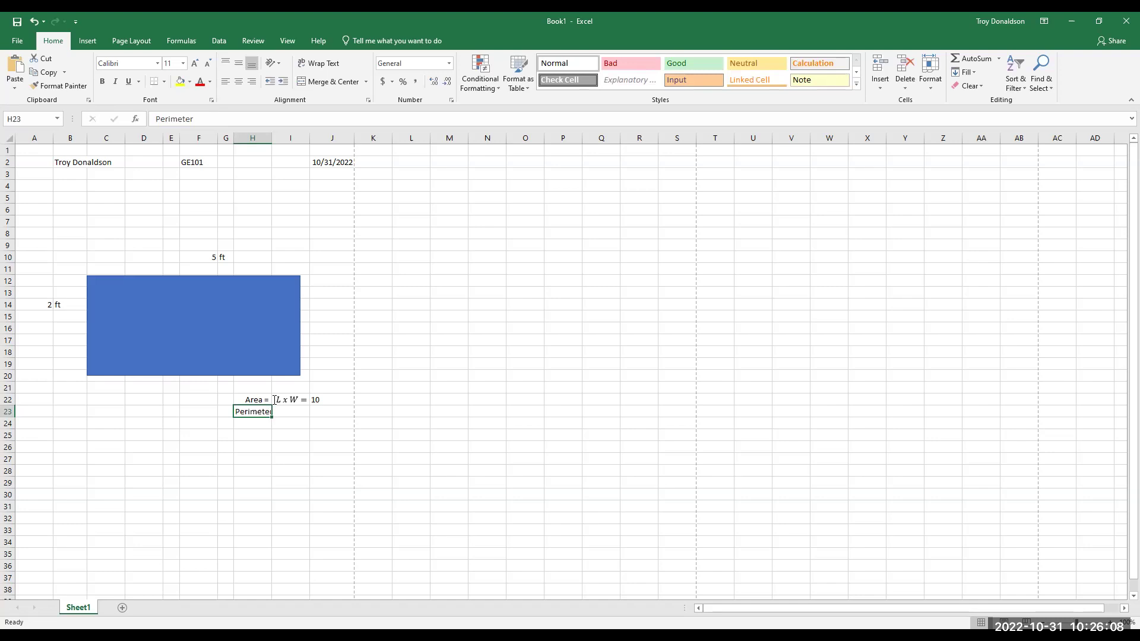
pyautogui.click(272, 406)
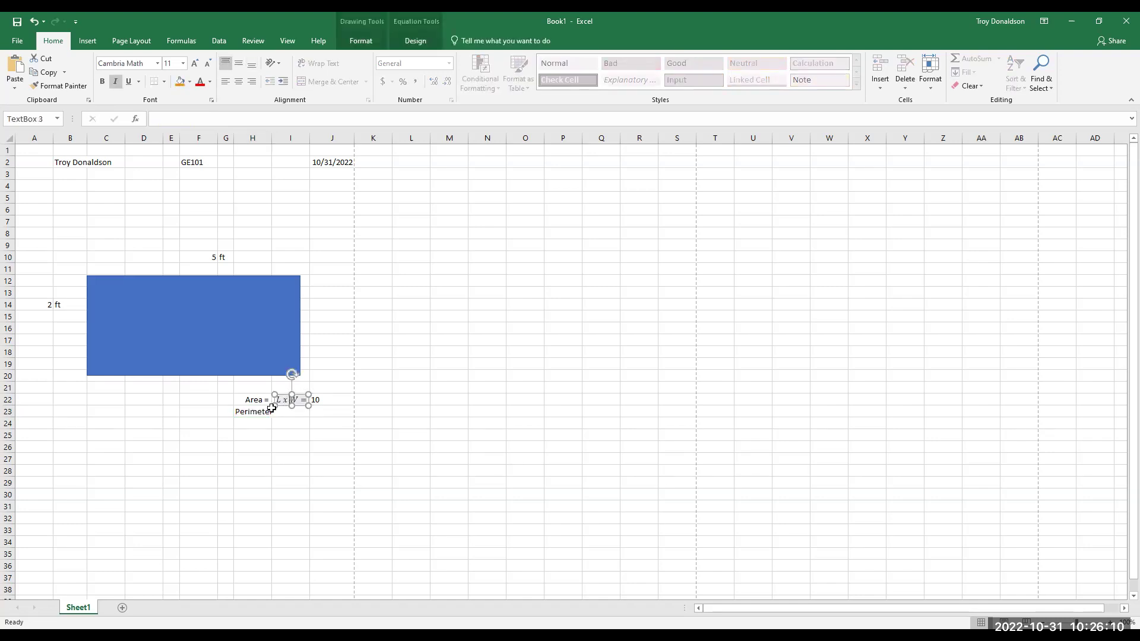
pyautogui.click(253, 400)
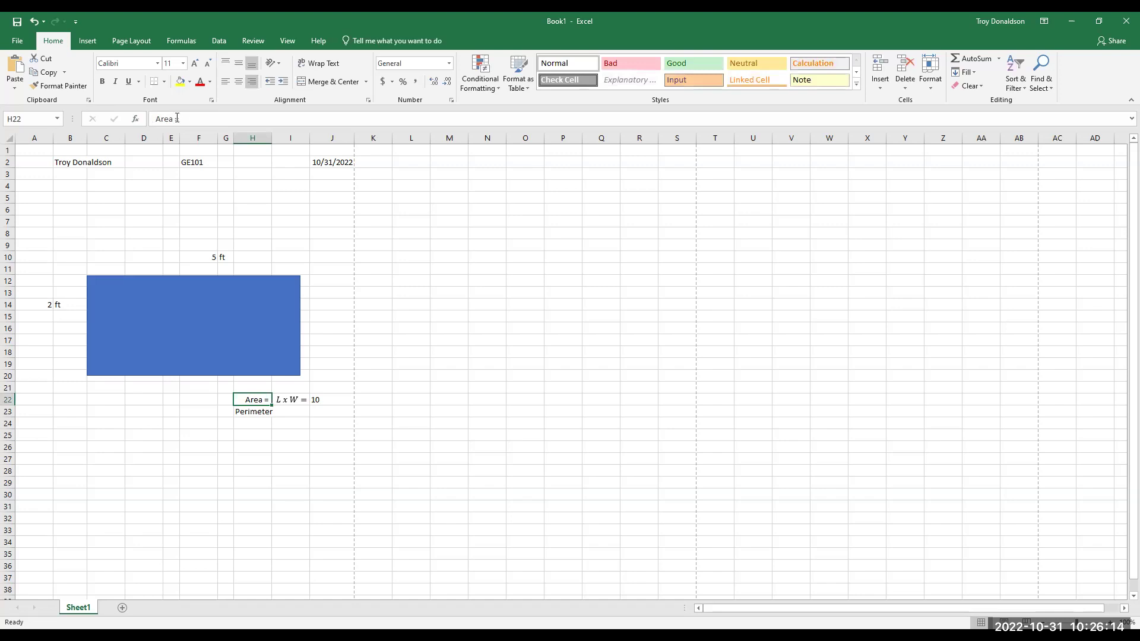
pyautogui.click(253, 412)
# - Change H23 to 'Perimeter =' and right-align it
pyautogui.click(214, 118)
pyautogui.write('=')
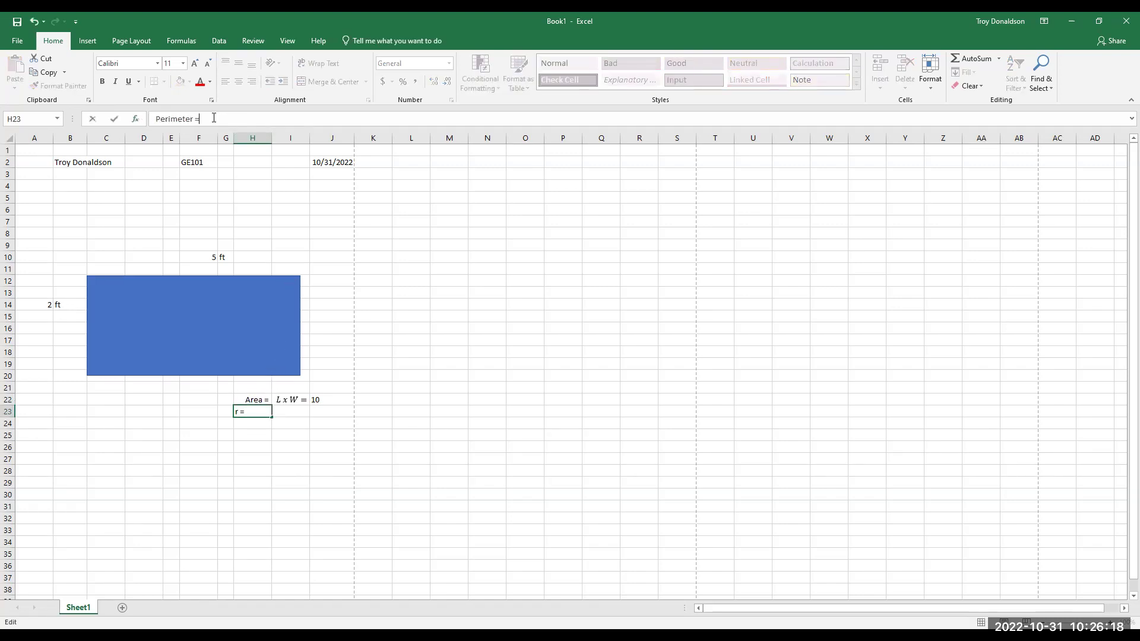
pyautogui.click(324, 471)
pyautogui.click(257, 409)
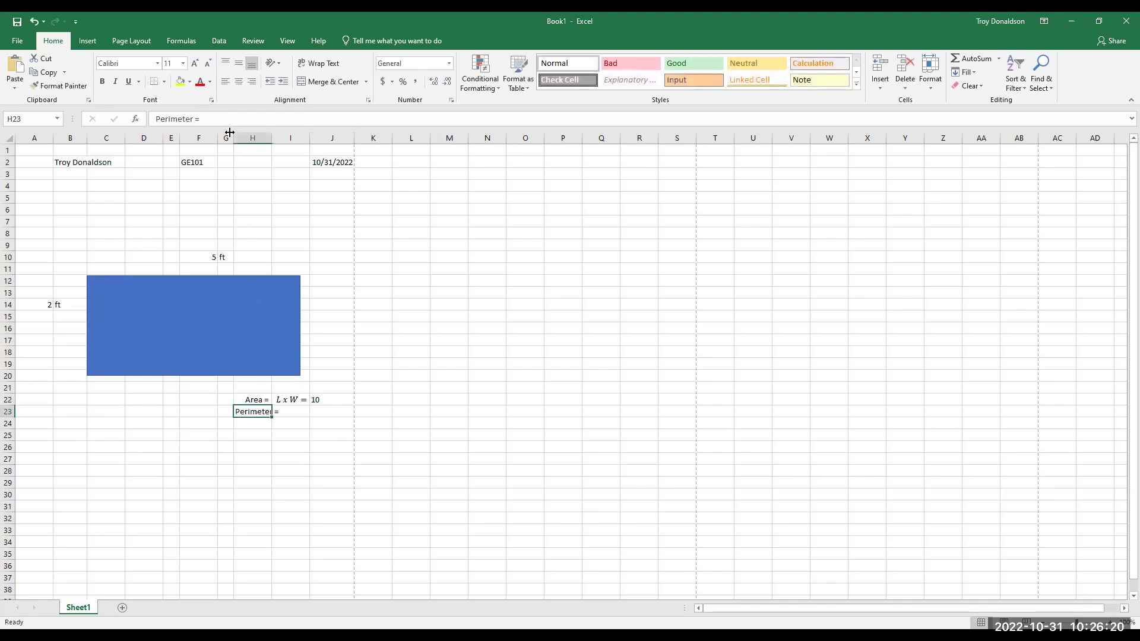
pyautogui.click(254, 84)
pyautogui.click(297, 411)
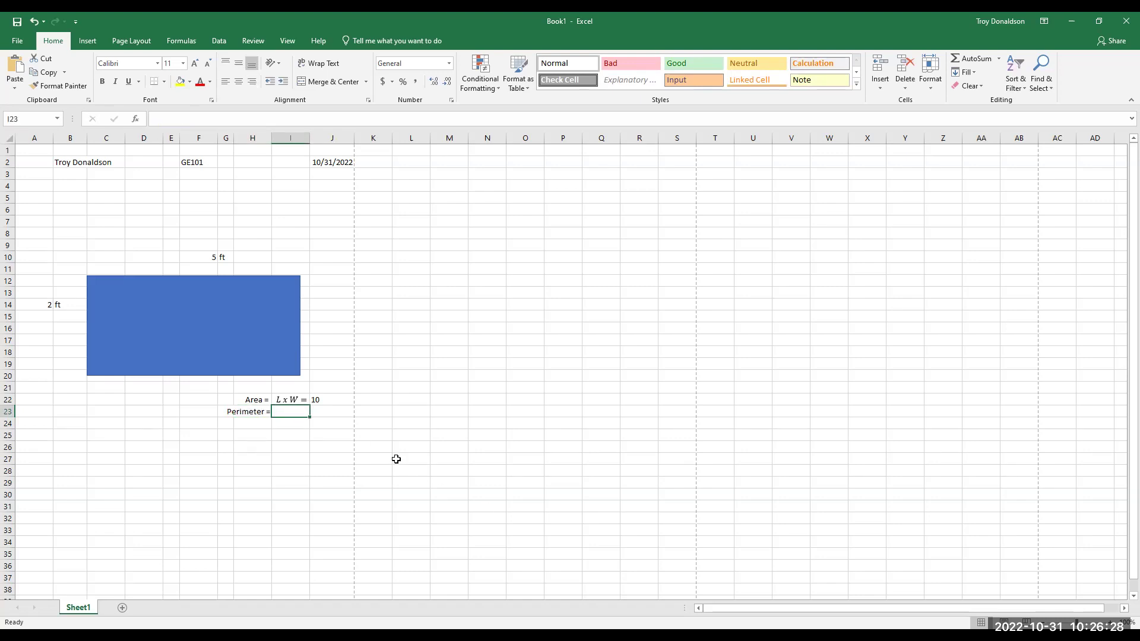
# - Copy the L x W equation box and paste a copy beside the Perimeter = label
pyautogui.click(294, 403)
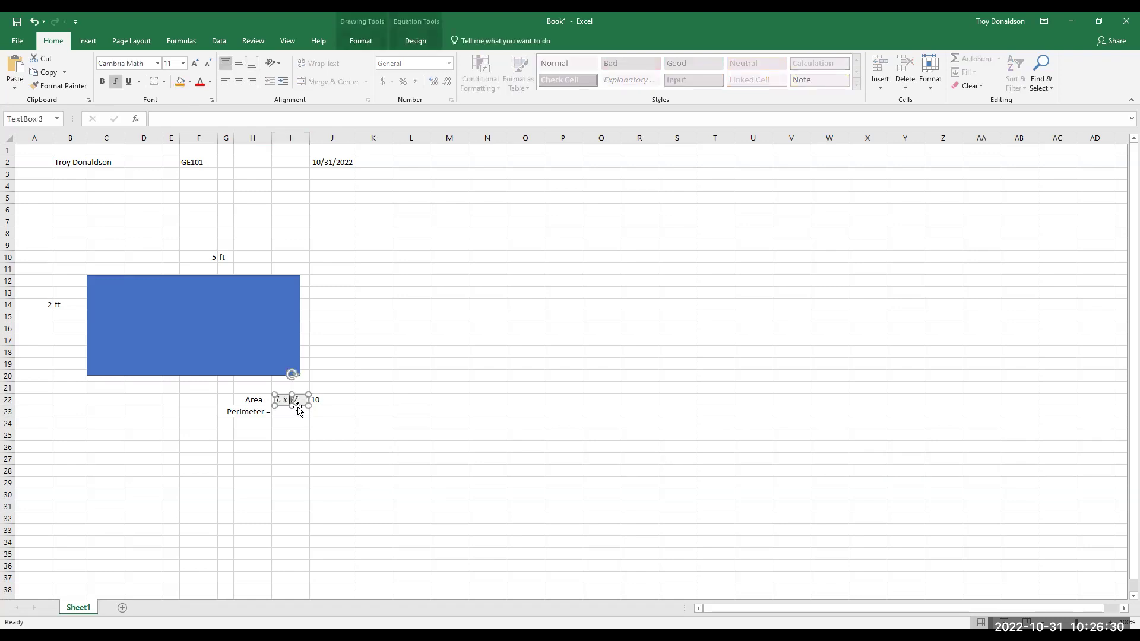
pyautogui.click(299, 411)
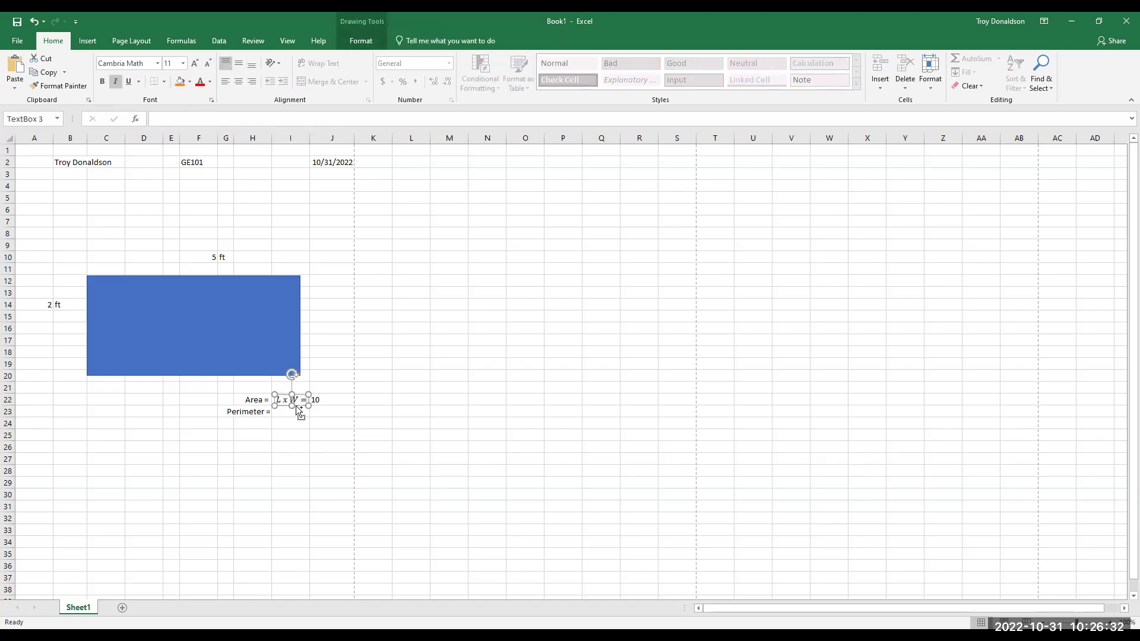
pyautogui.press('Escape')
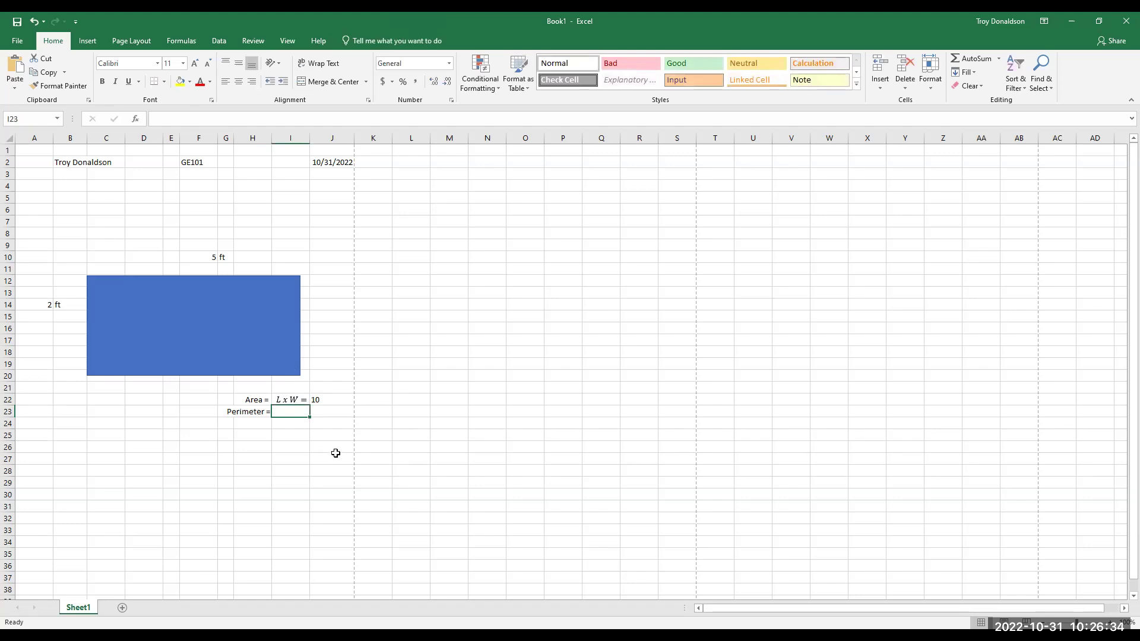
pyautogui.hotkey('ctrl', 'v')
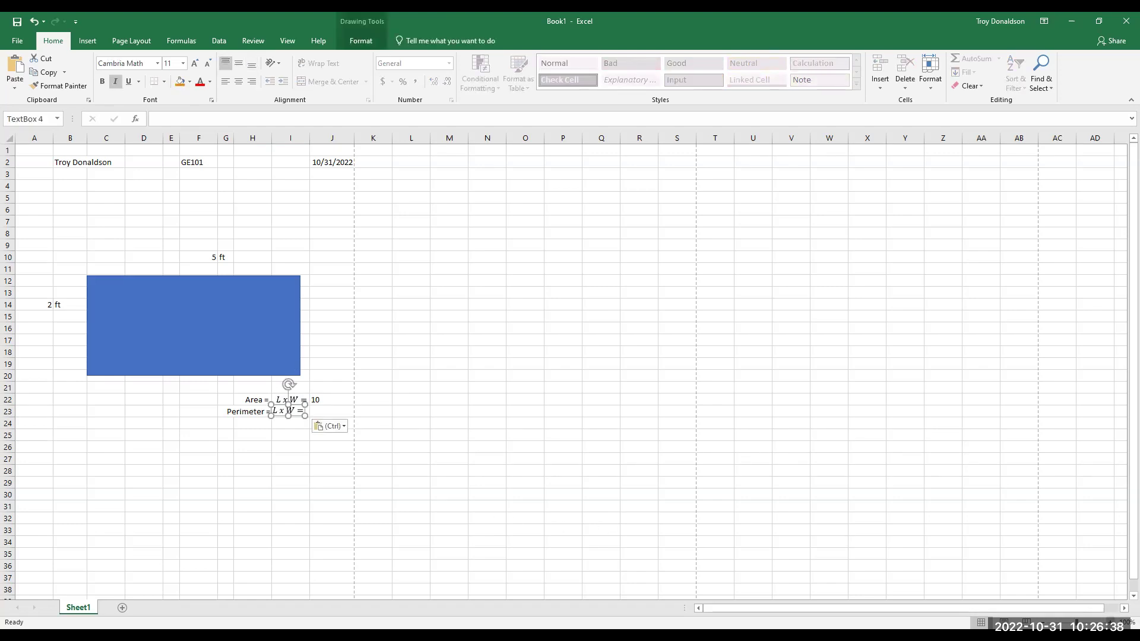
pyautogui.keyDown('ctrl'); pyautogui.scroll(5, 1124, 598); pyautogui.keyUp('ctrl')
pyautogui.scroll(-7, 1124, 598)
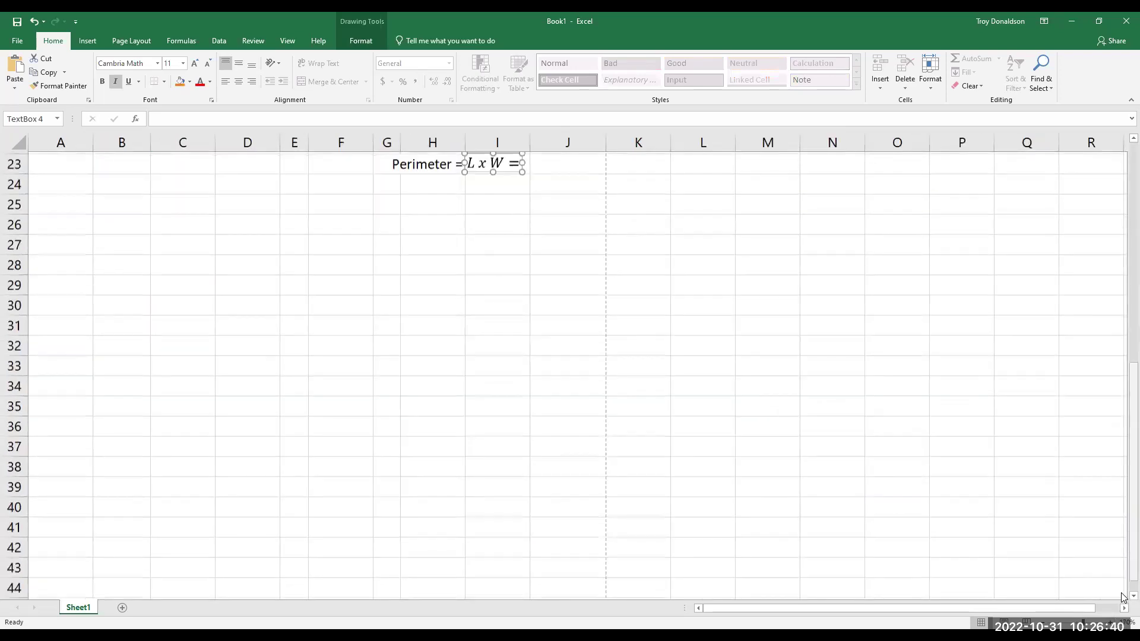
pyautogui.moveTo(1124, 409); pyautogui.dragTo(1124, 256)
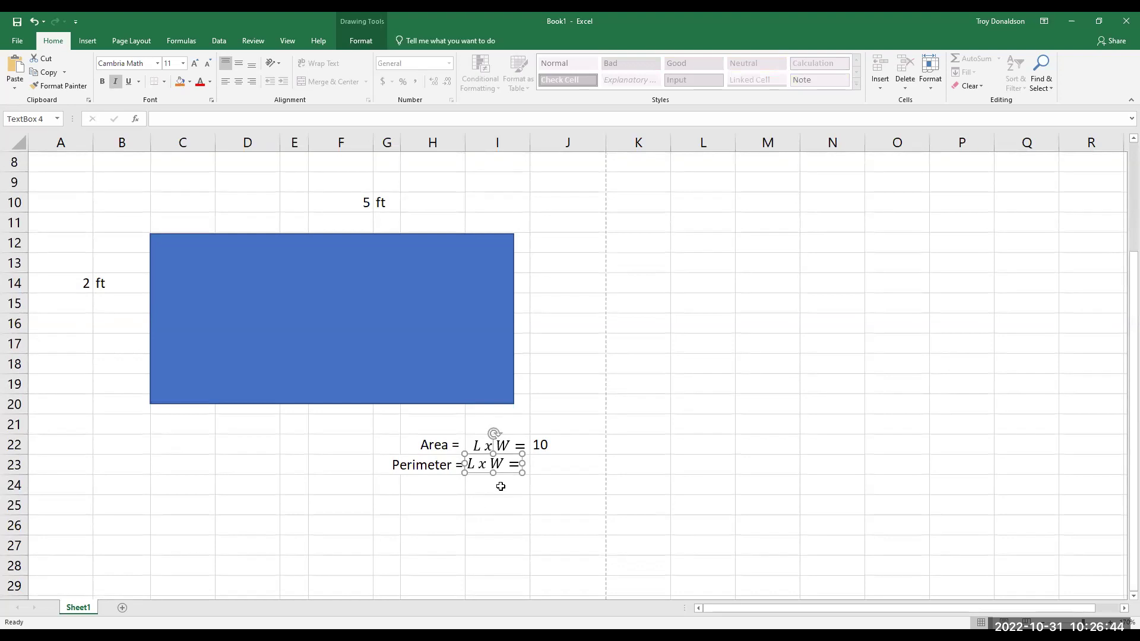
# - Edit the pasted equation so it reads '2L + 2W ='
pyautogui.click(501, 467)
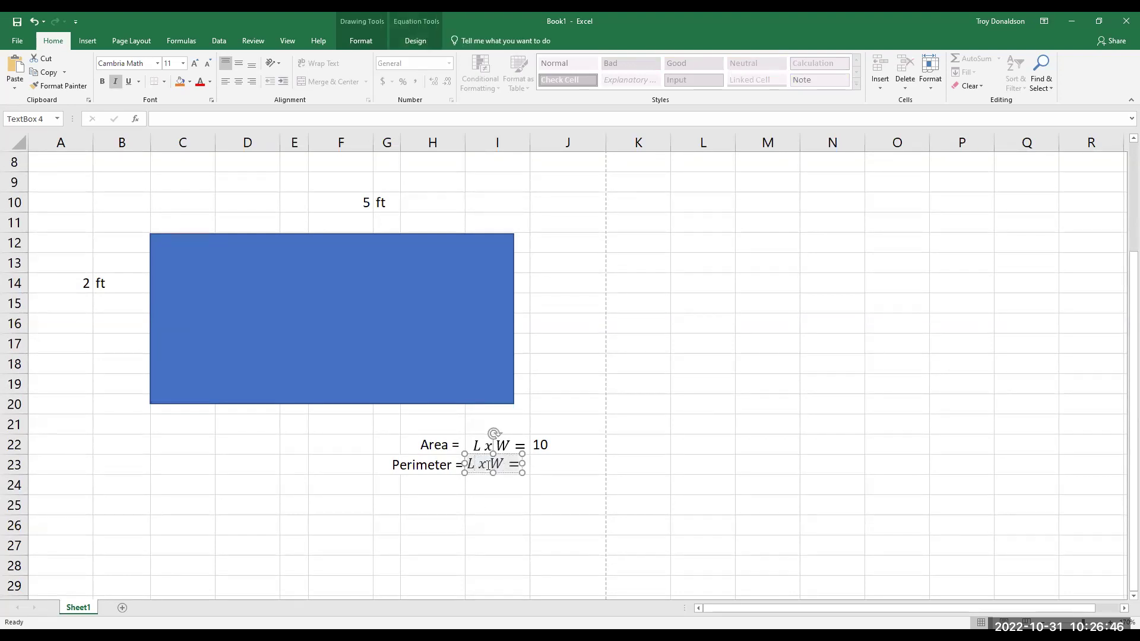
pyautogui.press('BackSpace')
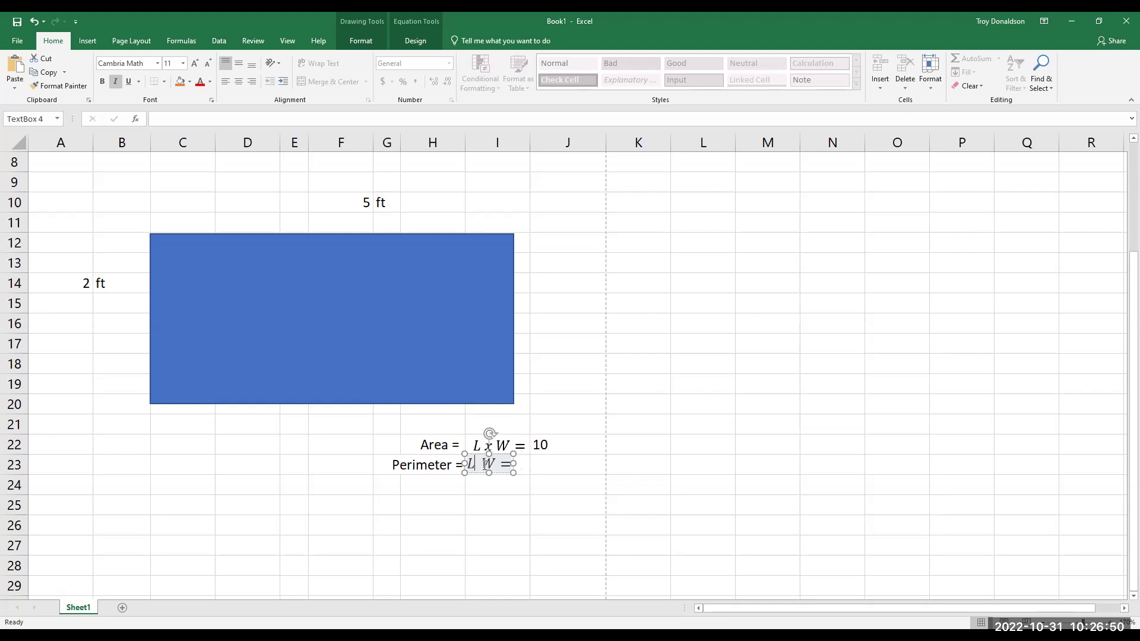
pyautogui.write('2L ')
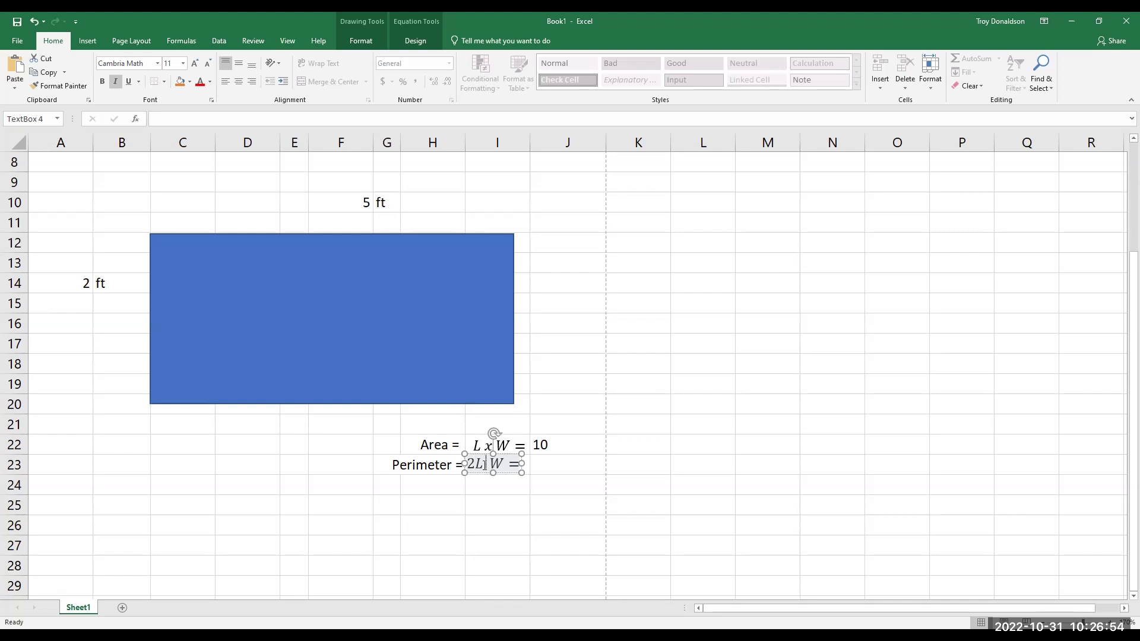
pyautogui.write('=')
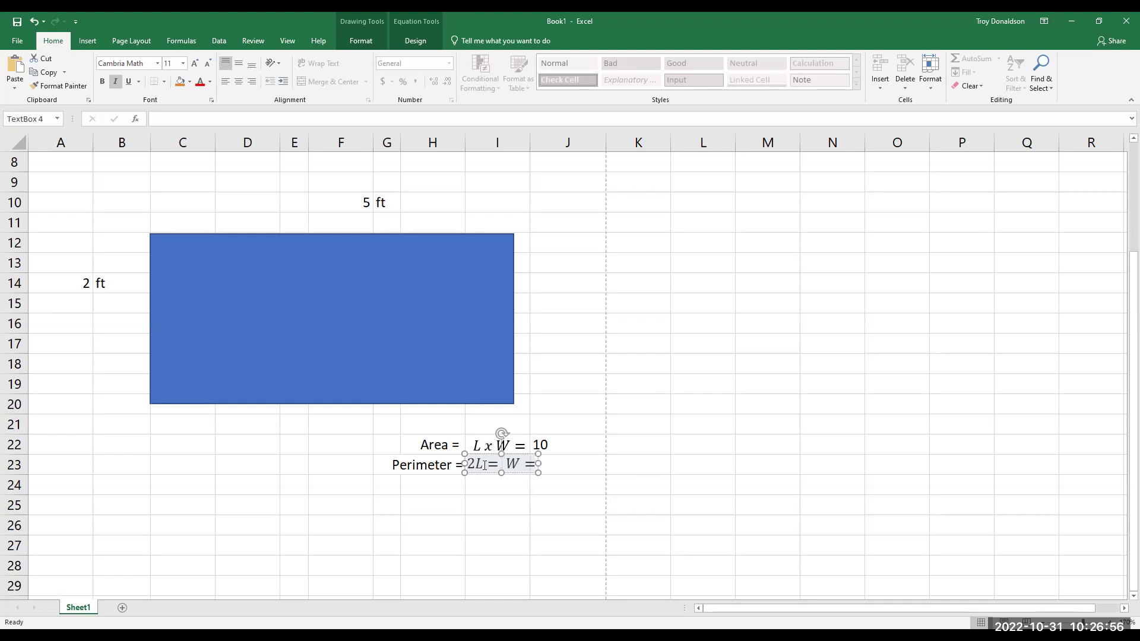
pyautogui.press('BackSpace')
pyautogui.write('+')
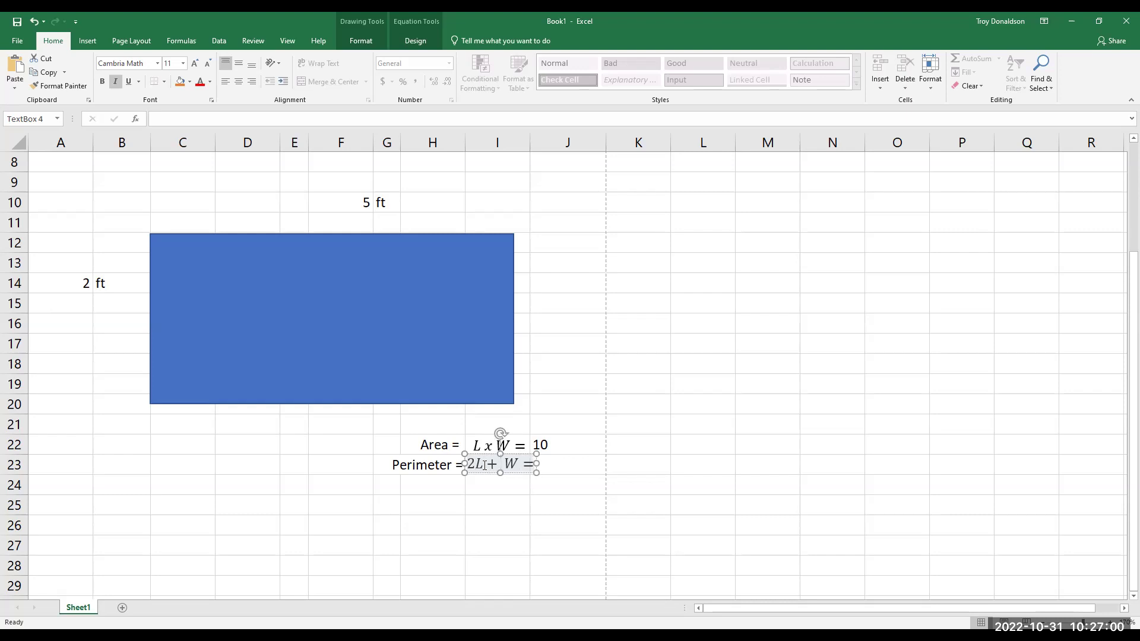
pyautogui.press('Delete')
pyautogui.write('2')
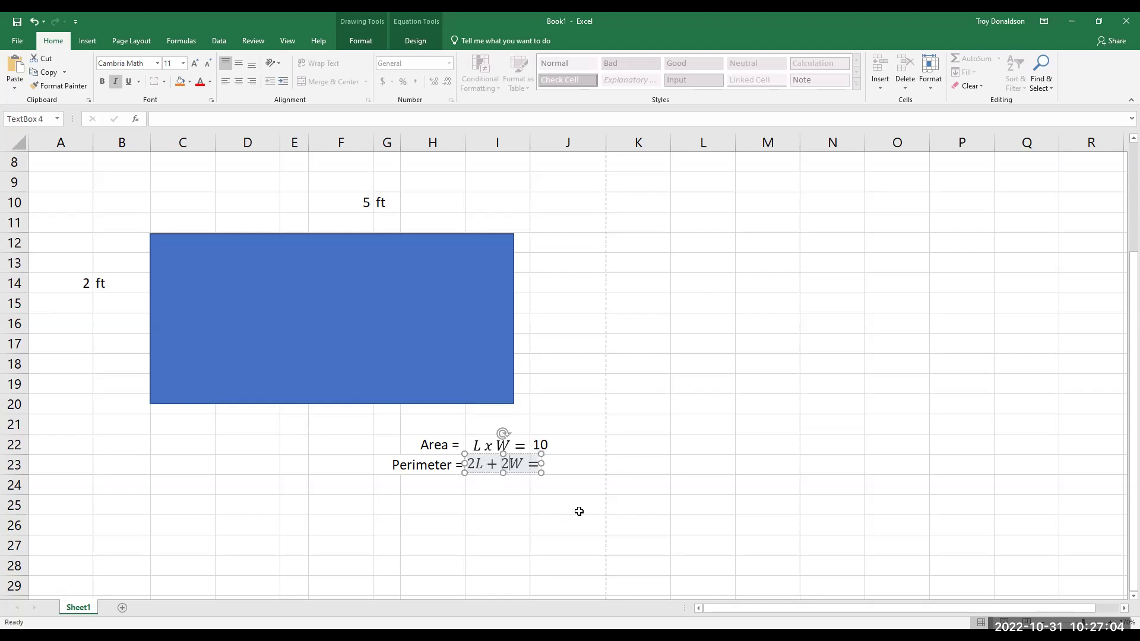
pyautogui.click(578, 512)
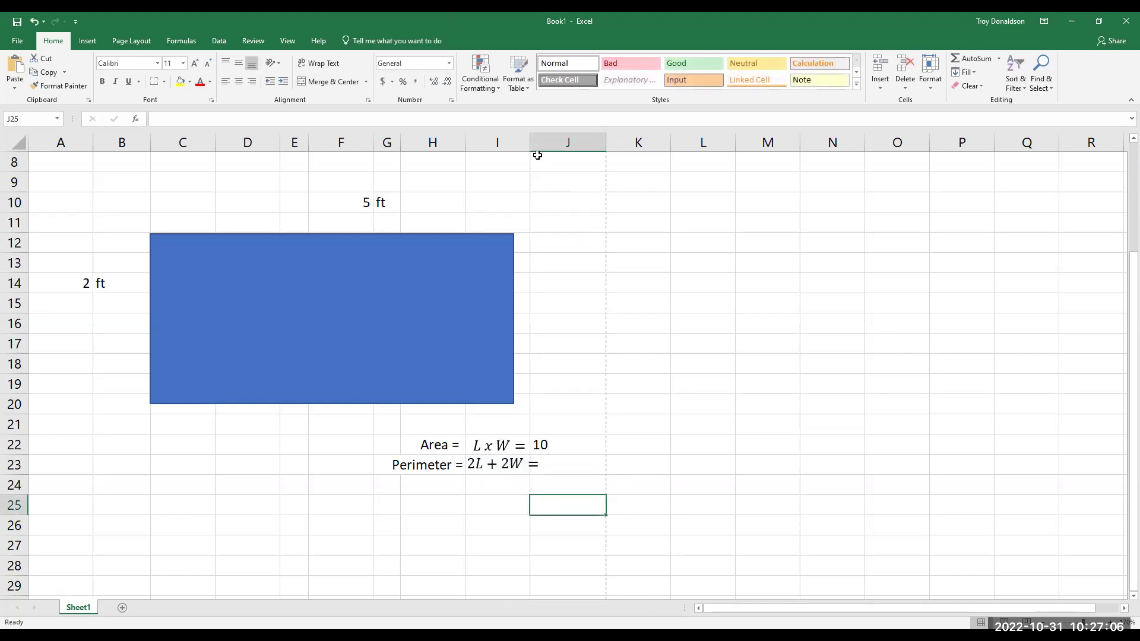
# - Widen column I and enter =2*F10+2*A14 in J23, giving a perimeter of 14
pyautogui.moveTo(529, 142); pyautogui.dragTo(541, 142)
pyautogui.click(555, 465)
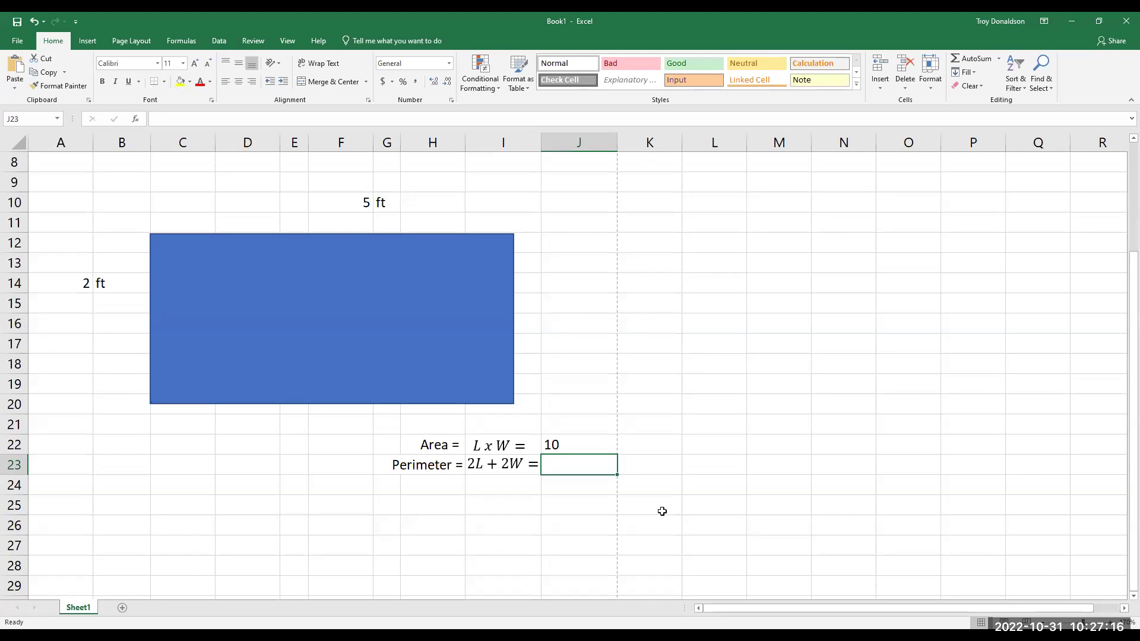
pyautogui.write('=')
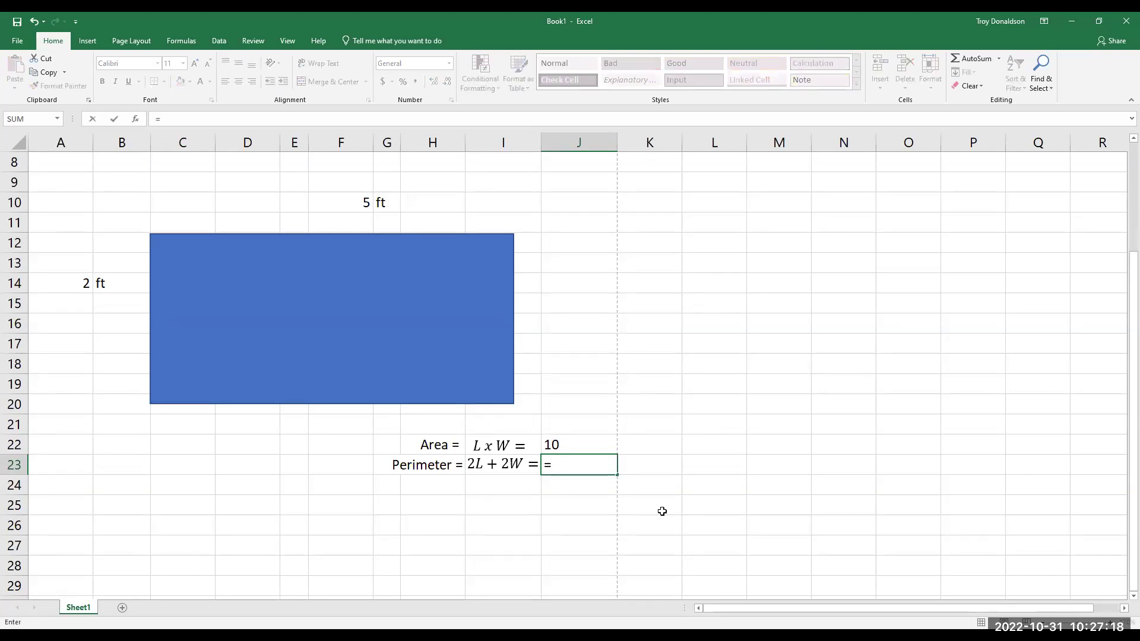
pyautogui.write('2*')
pyautogui.click(364, 202)
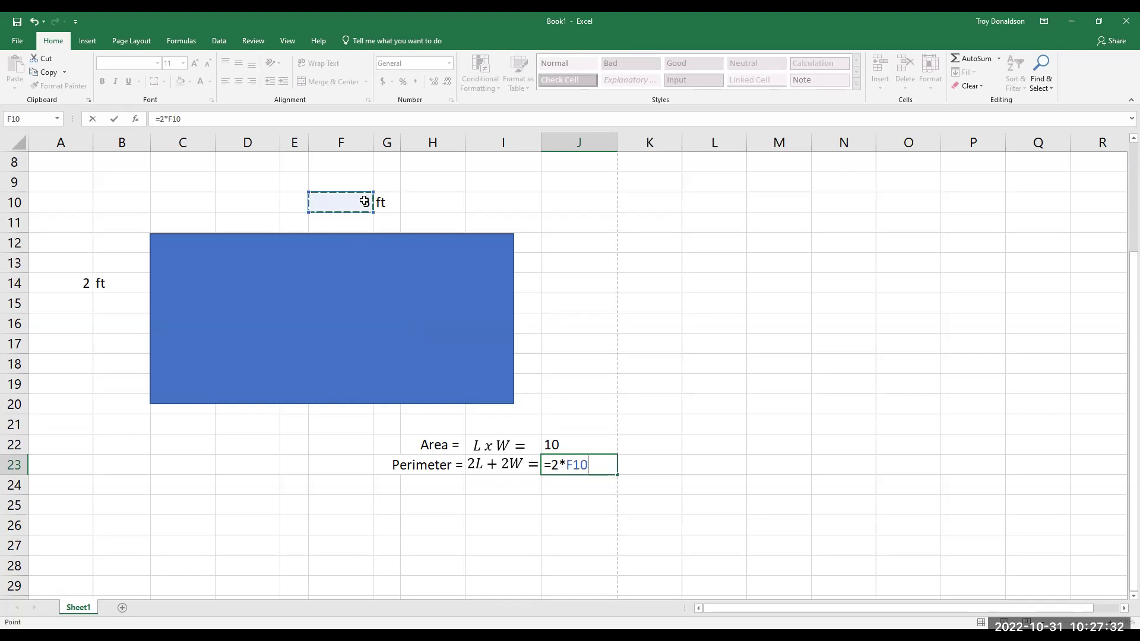
pyautogui.write('+2*')
pyautogui.click(83, 282)
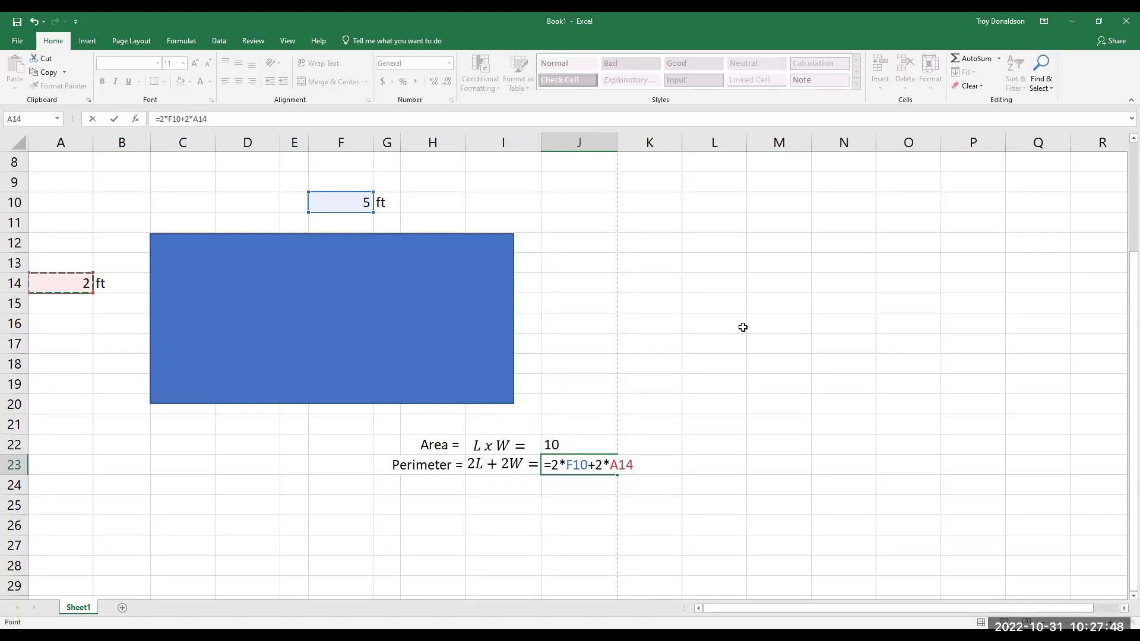
pyautogui.press('Return')
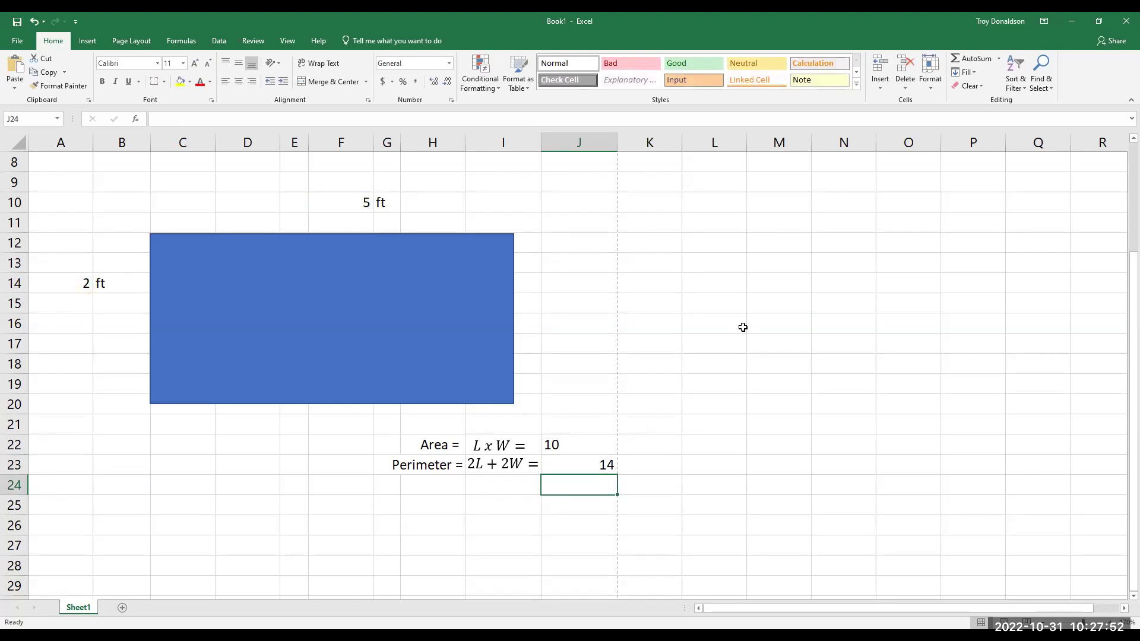
pyautogui.click(602, 468)
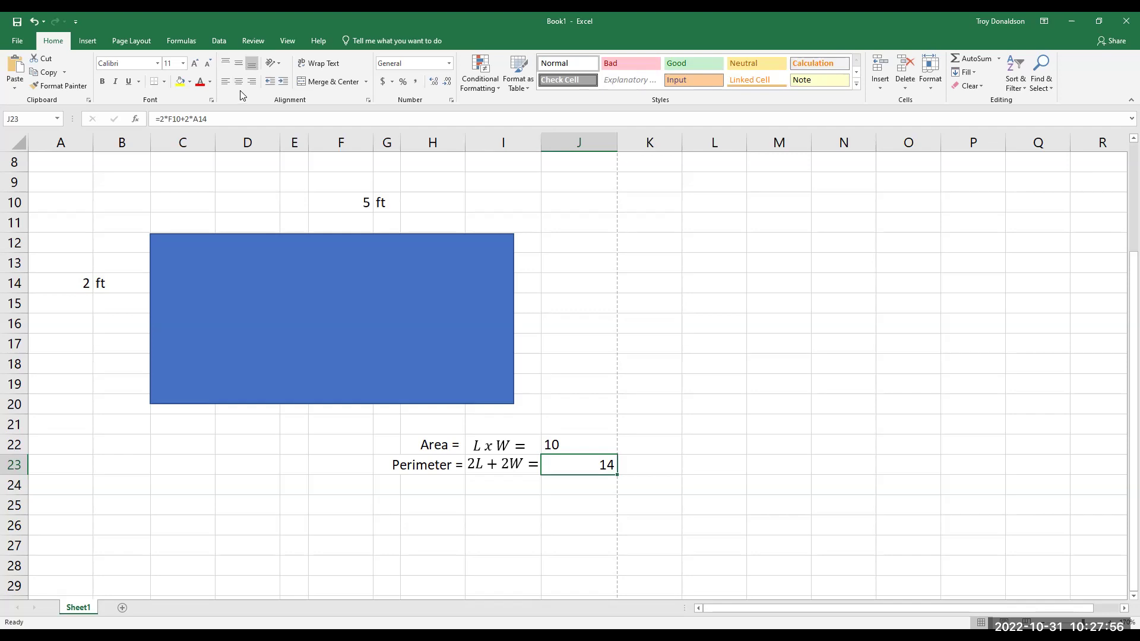
# - Left-align the perimeter value 14 and check the area and perimeter formulas in J22 and J23
pyautogui.click(225, 84)
pyautogui.click(606, 529)
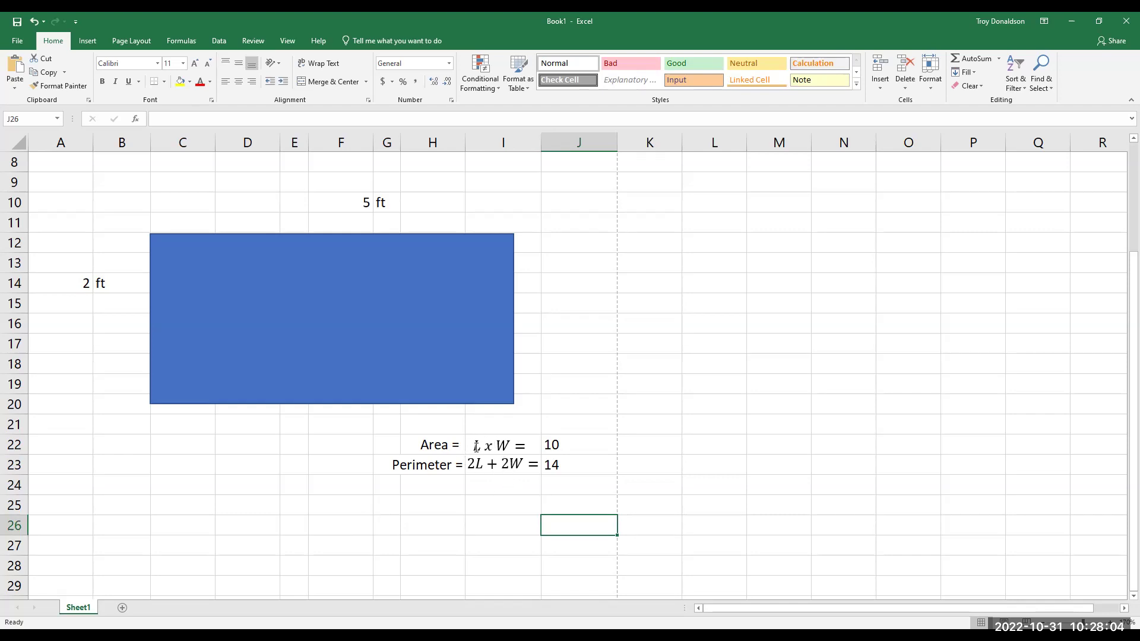
pyautogui.click(576, 442)
pyautogui.click(582, 466)
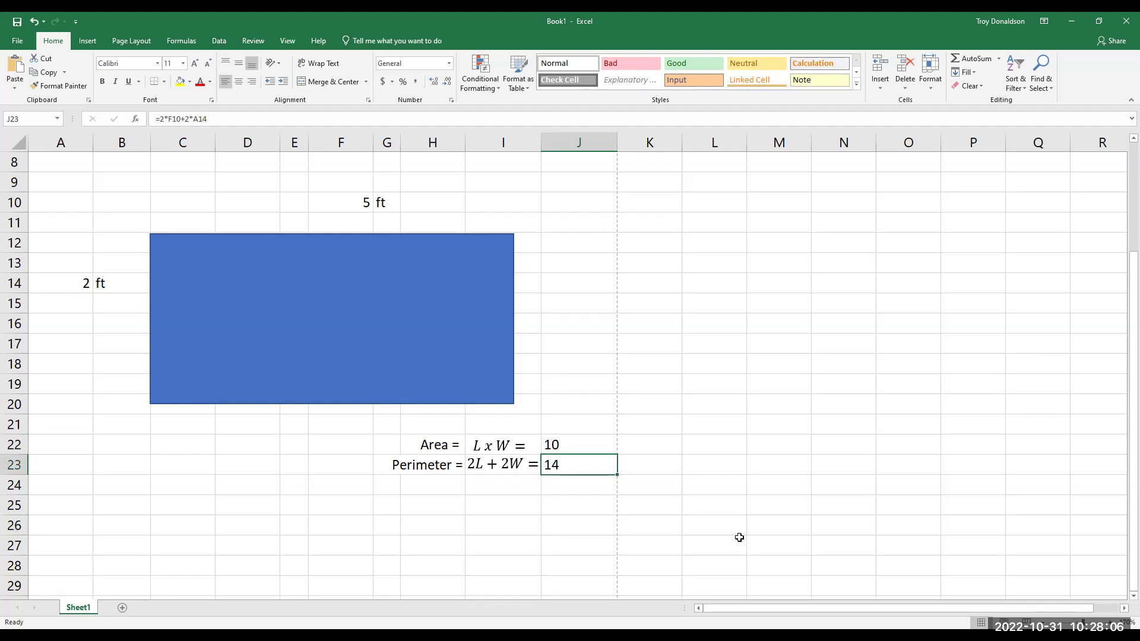
# - Try typing 'ft^2' as plain text in K22, then clear it
pyautogui.click(631, 445)
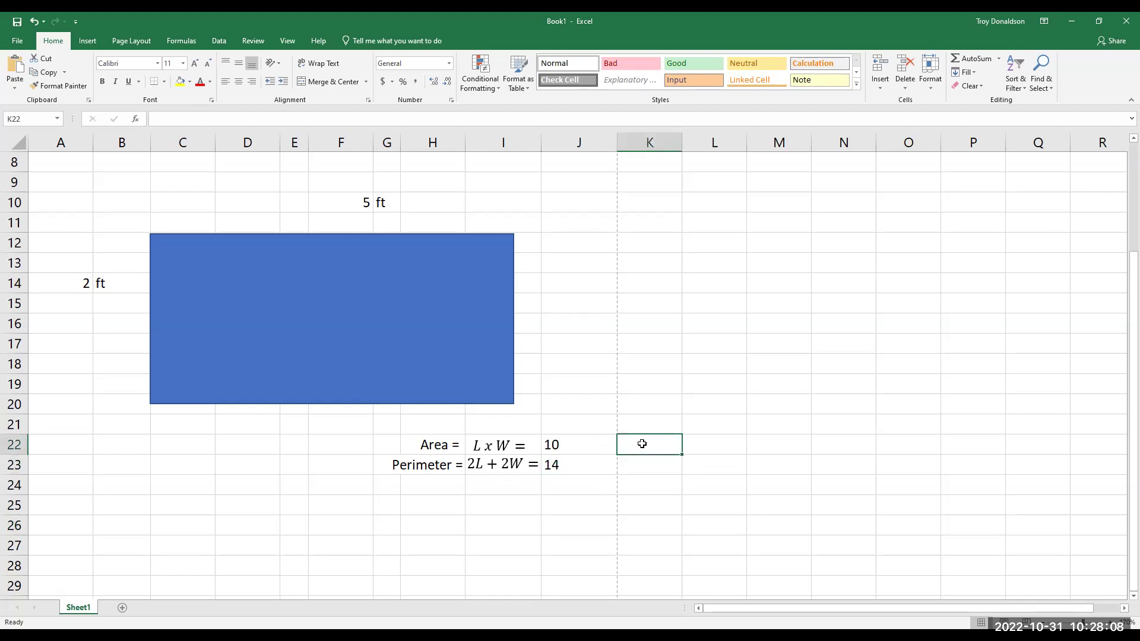
pyautogui.write('ft')
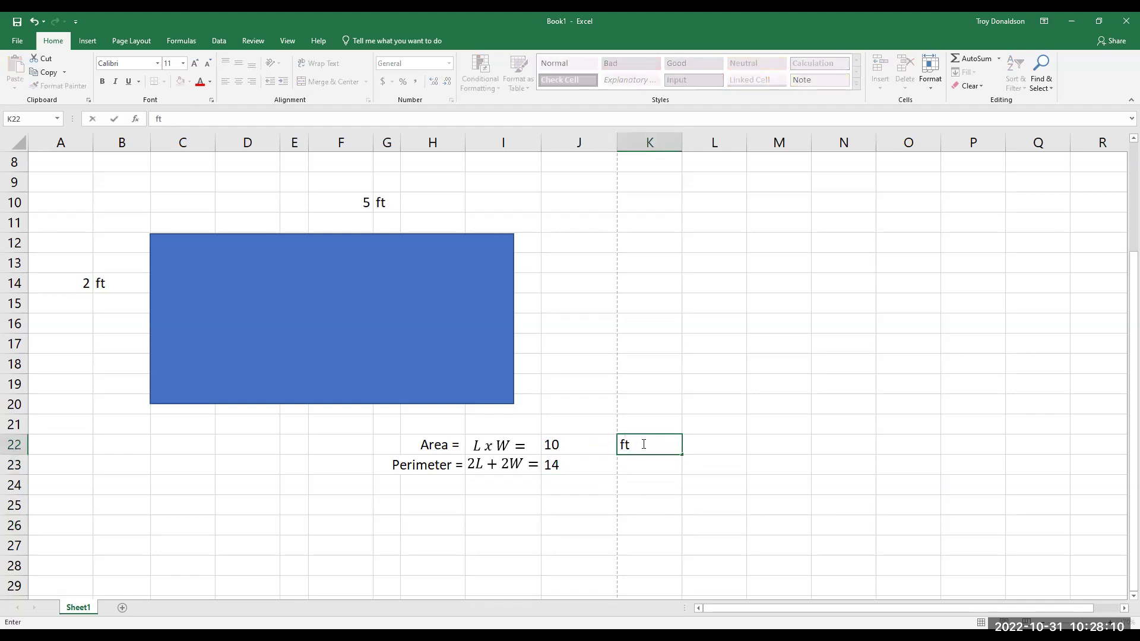
pyautogui.write('^2')
pyautogui.press('Return')
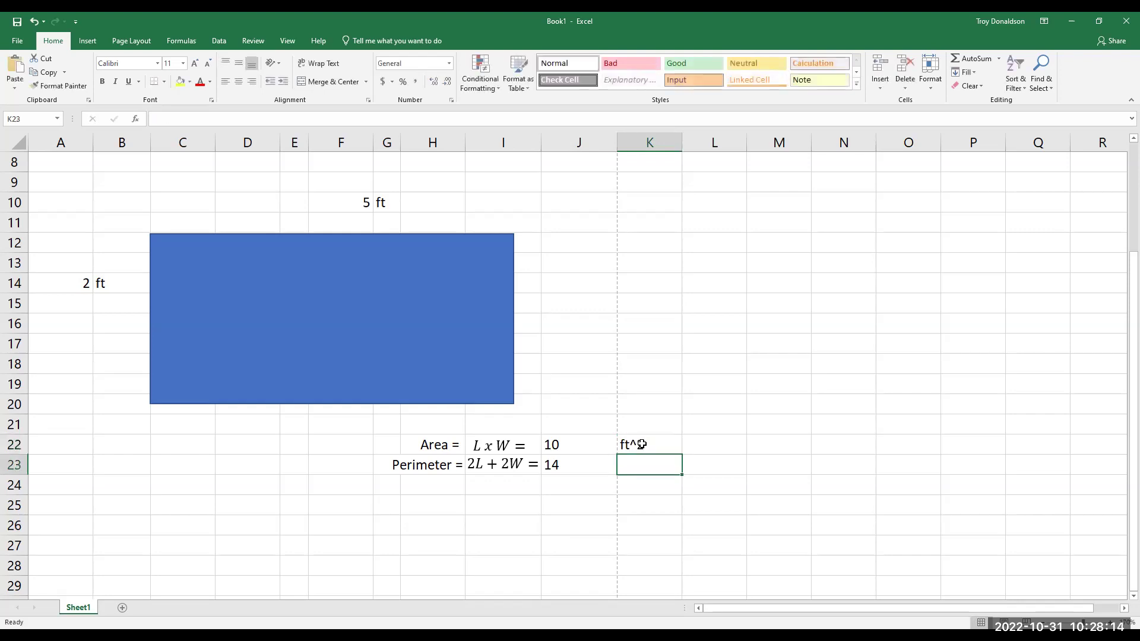
pyautogui.click(641, 444)
pyautogui.press('Delete')
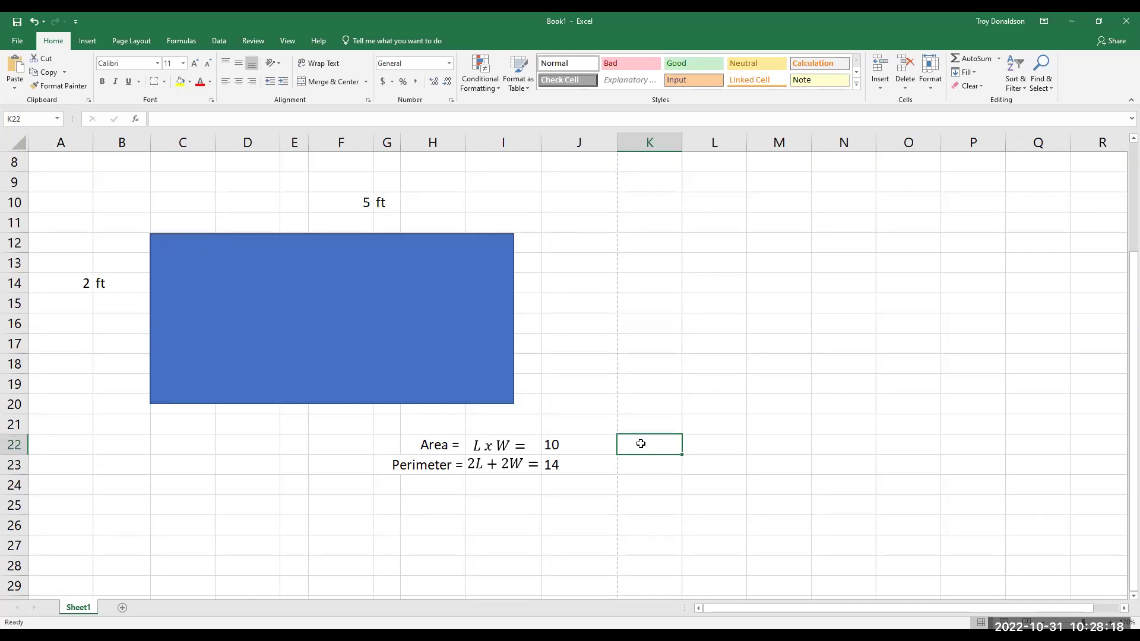
# - Copy the 'L x W =' equation box and paste a duplicate at K22
pyautogui.click(501, 446)
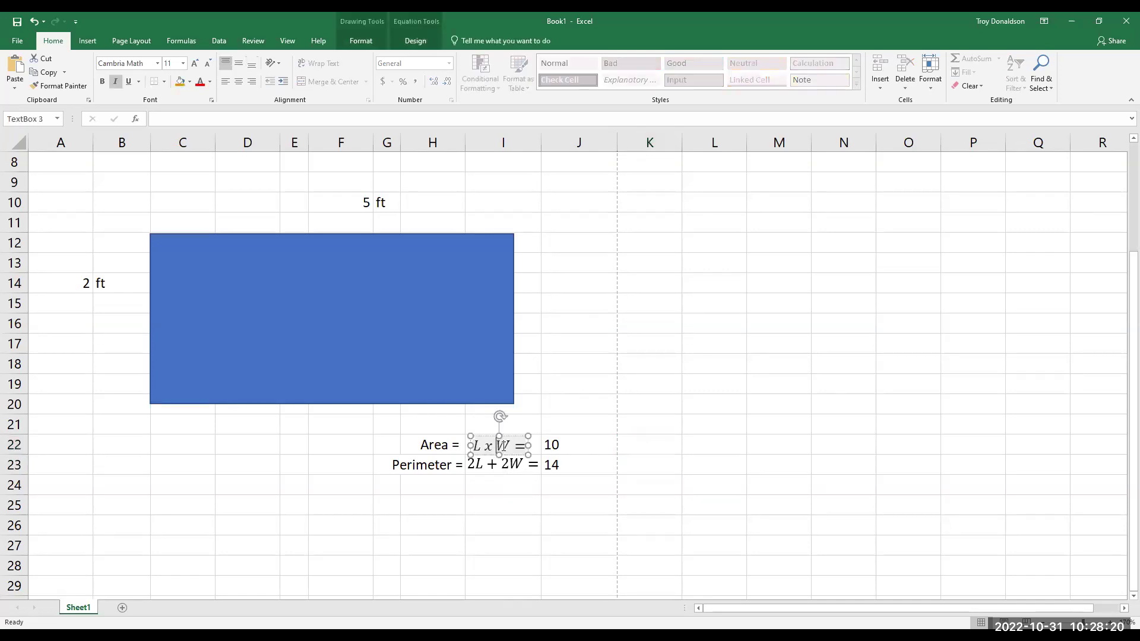
pyautogui.click(501, 438)
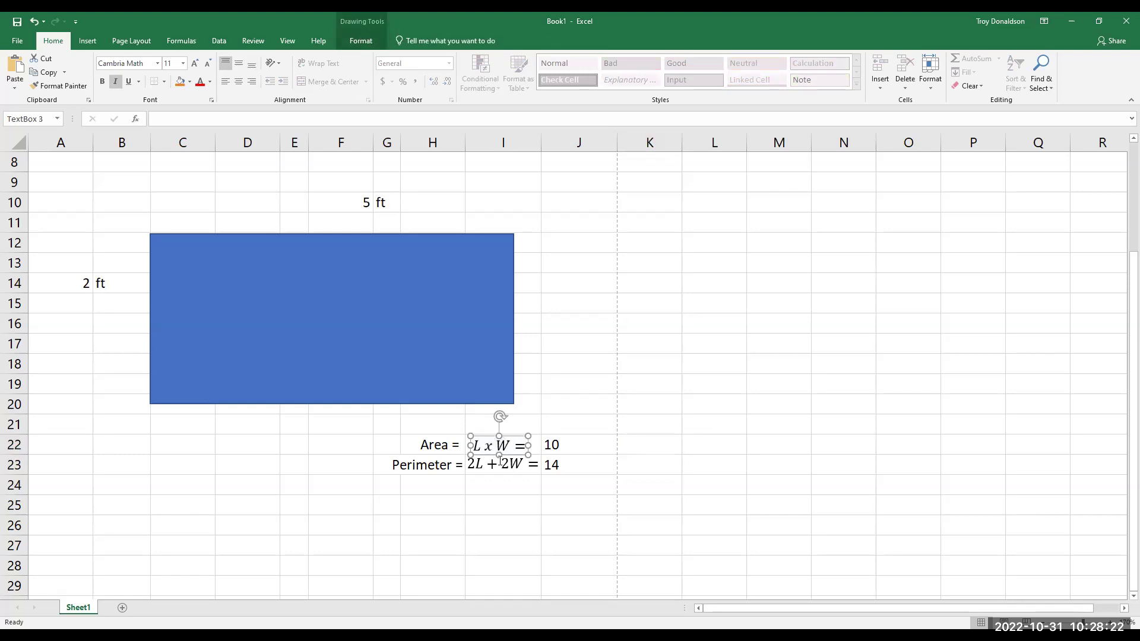
pyautogui.press('Escape')
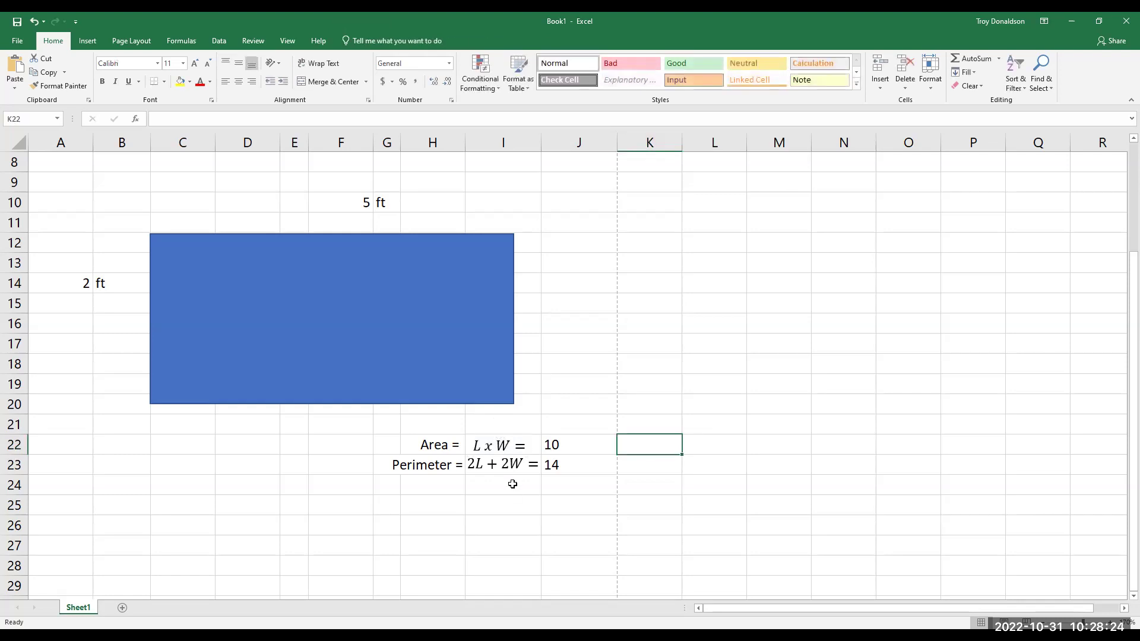
pyautogui.hotkey('ctrl', 'v')
# - Move the pasted equation right beside the value 10 and erase its contents
pyautogui.moveTo(627, 453); pyautogui.dragTo(585, 453)
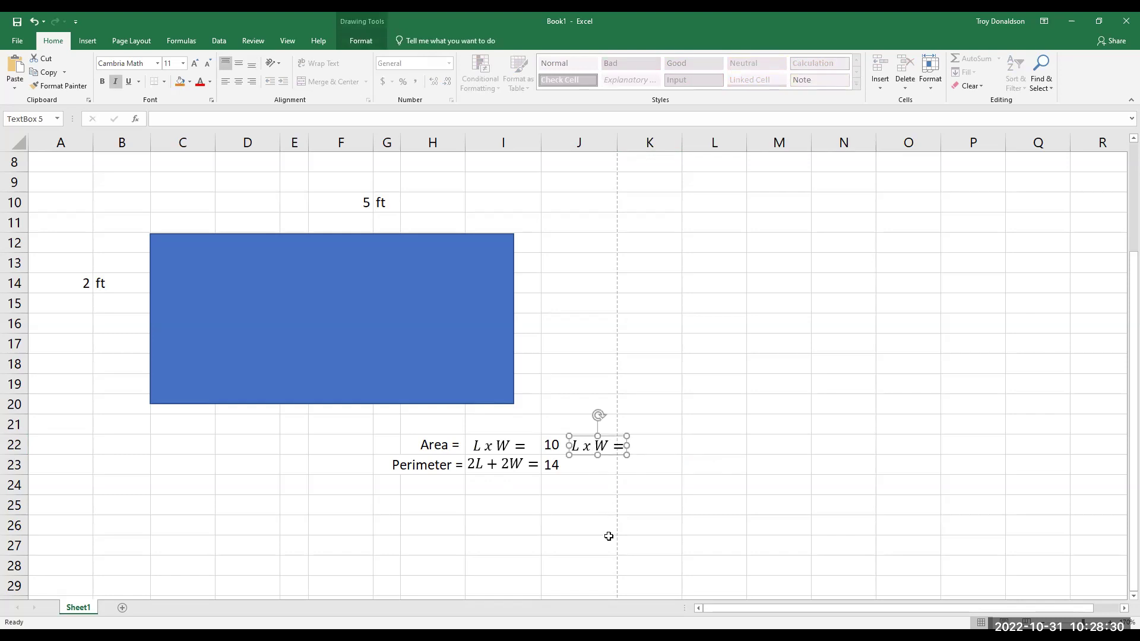
pyautogui.click(596, 446)
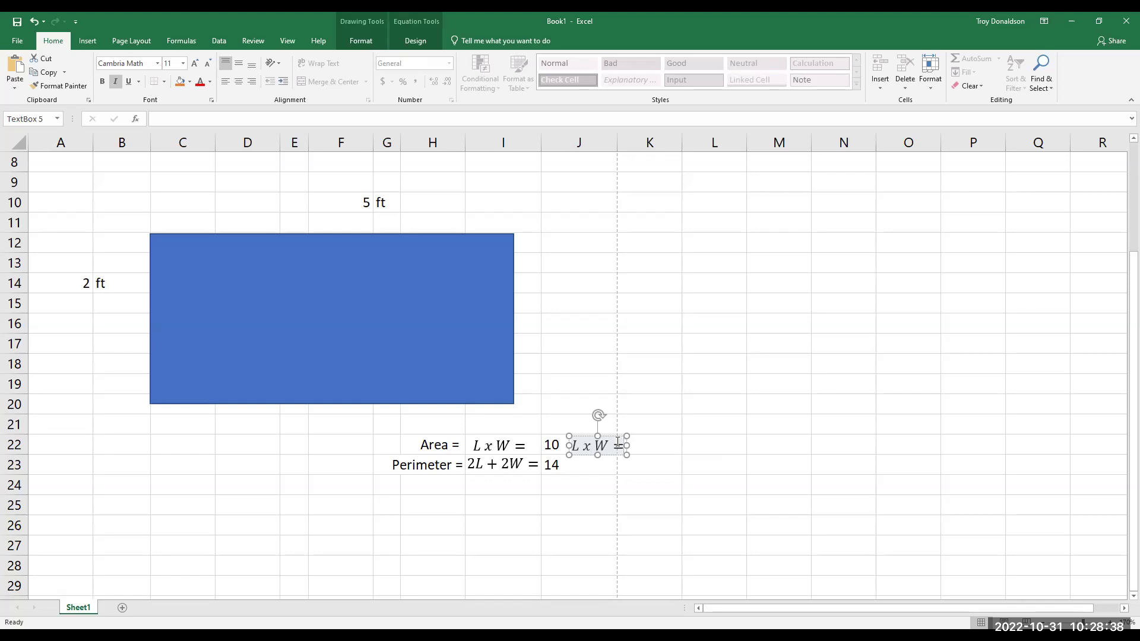
pyautogui.press('BackSpace')
pyautogui.press('BackSpace')
pyautogui.press('BackSpace')
pyautogui.press('BackSpace')
pyautogui.press('BackSpace')
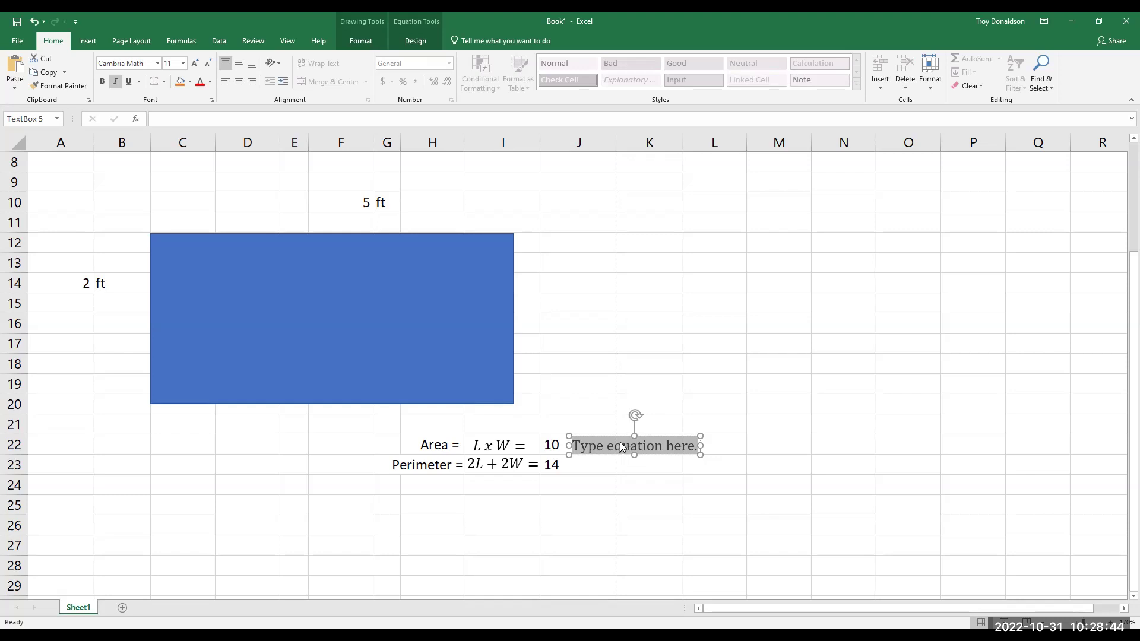
# - Insert an x-squared script structure and replace x with ft to show ft²
pyautogui.click(419, 25)
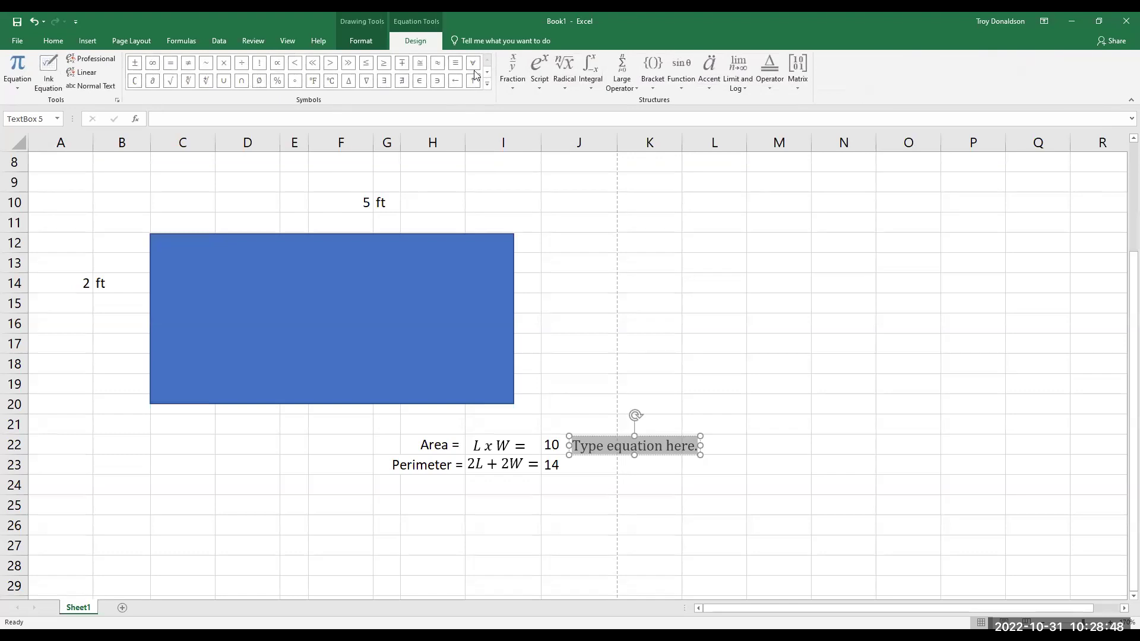
pyautogui.click(545, 88)
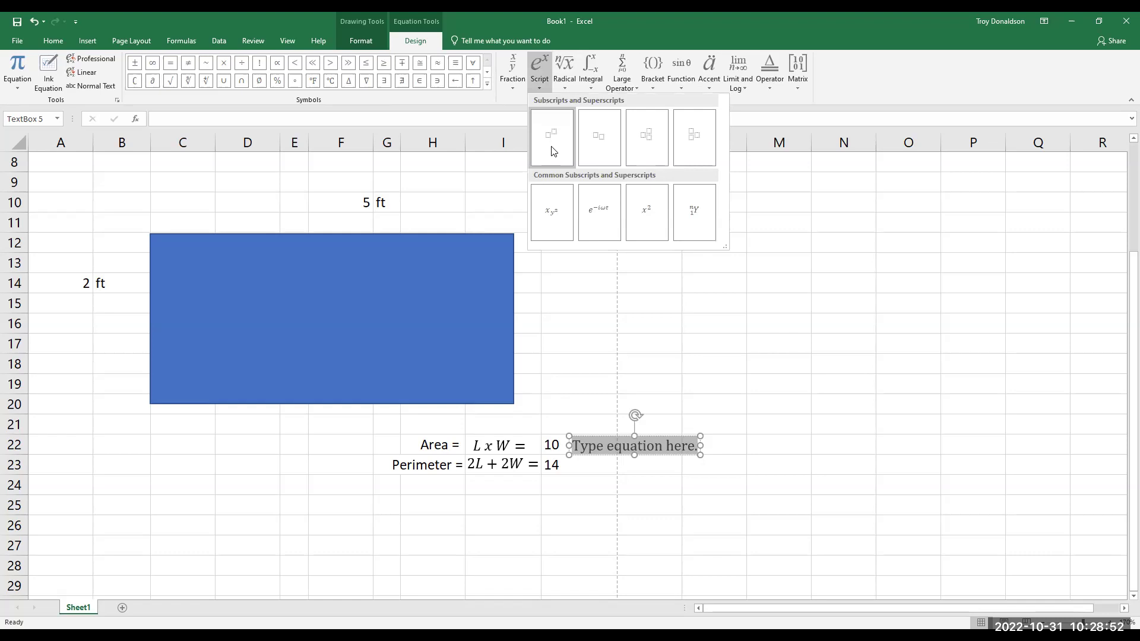
pyautogui.click(650, 214)
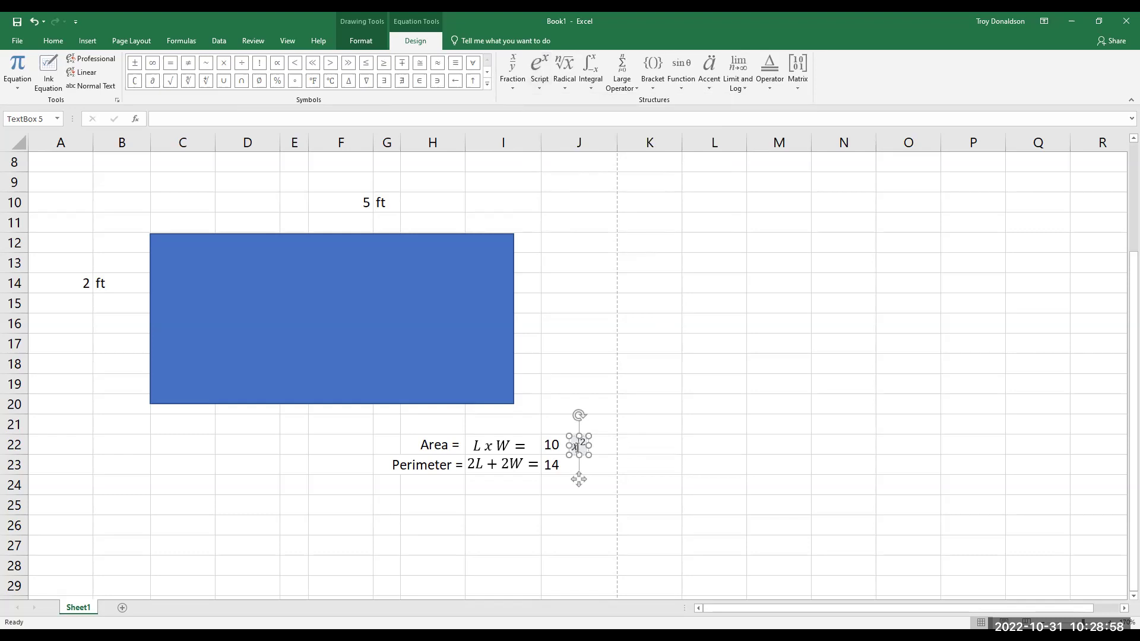
pyautogui.press('BackSpace')
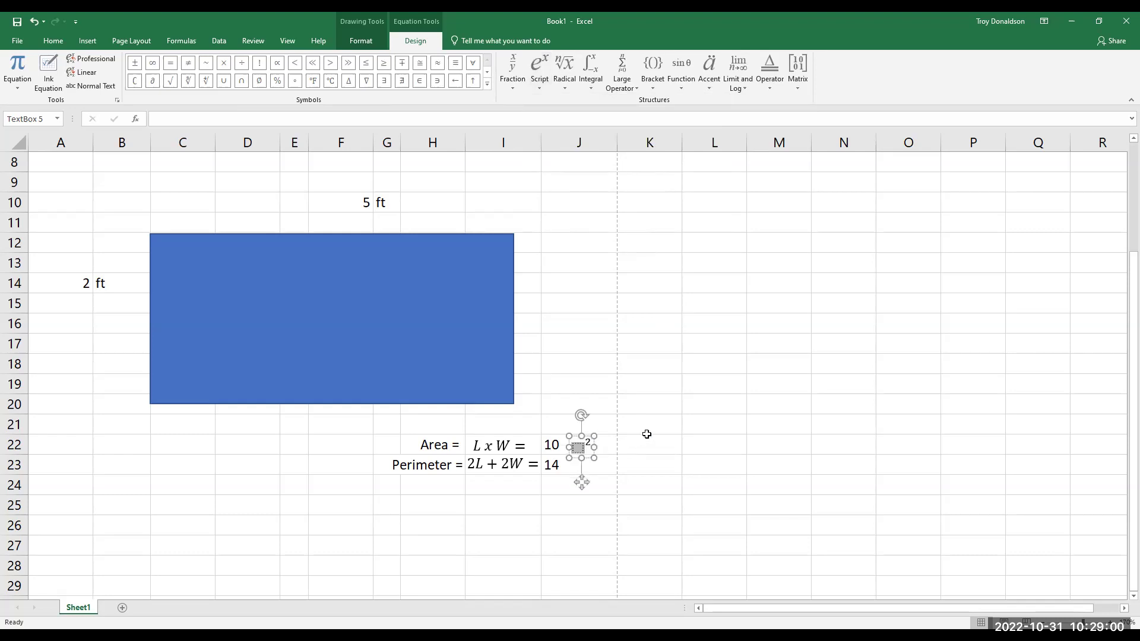
pyautogui.write('ft')
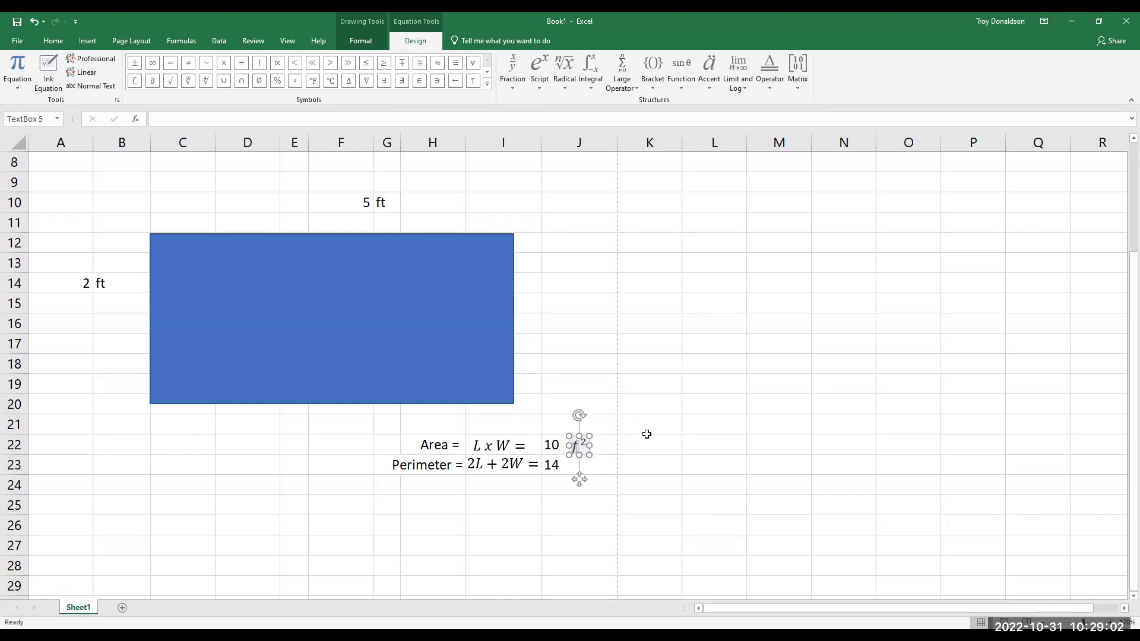
pyautogui.click(693, 469)
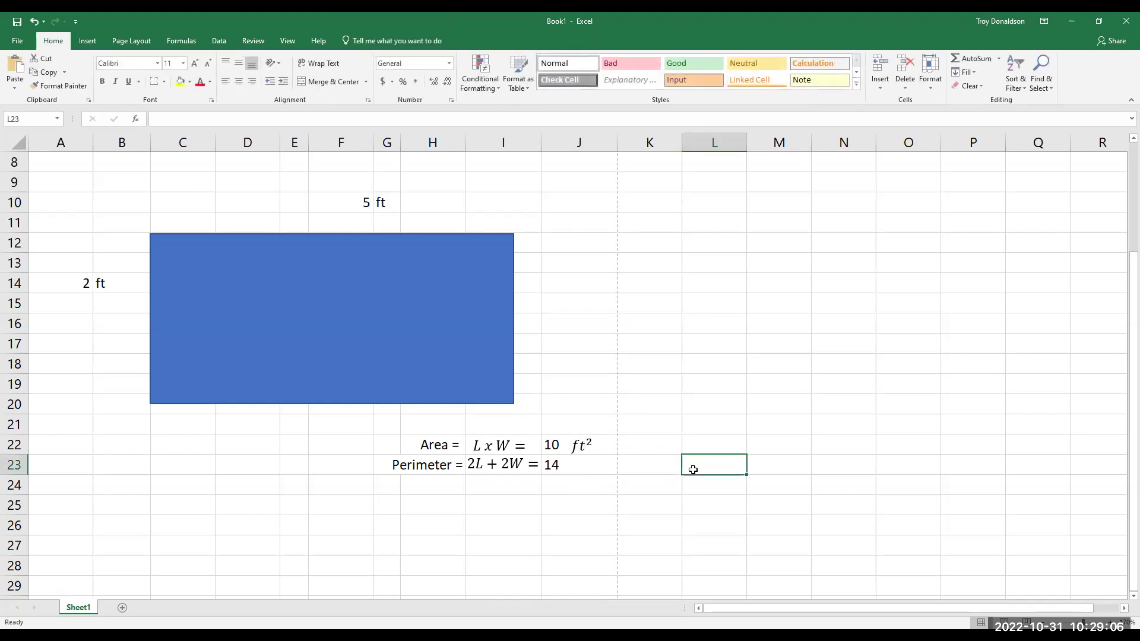
pyautogui.click(558, 444)
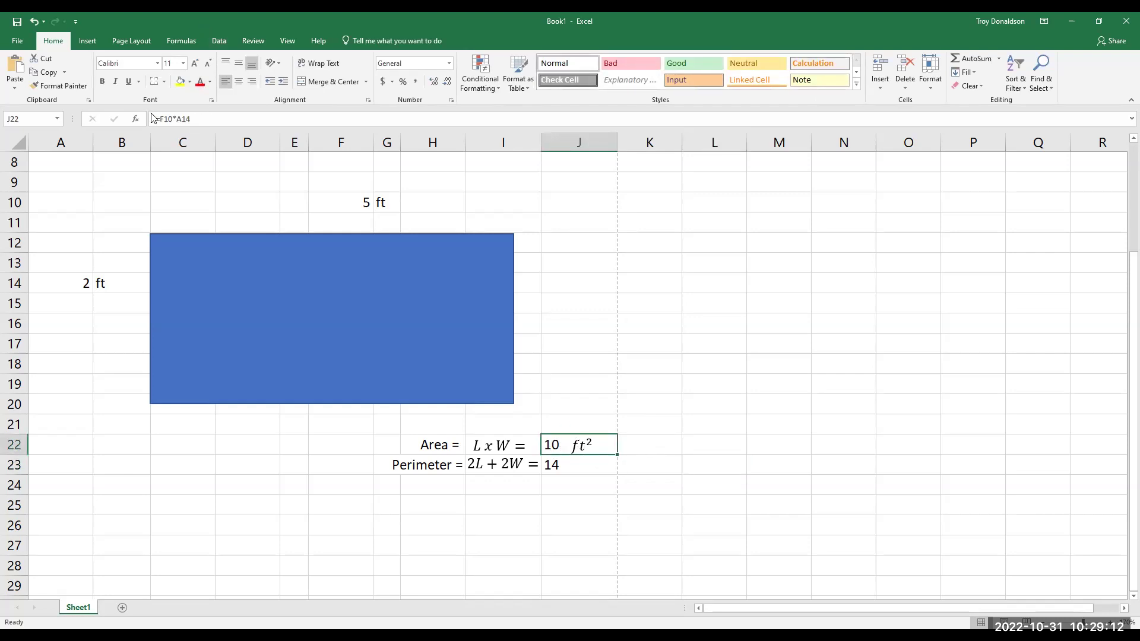
pyautogui.click(719, 467)
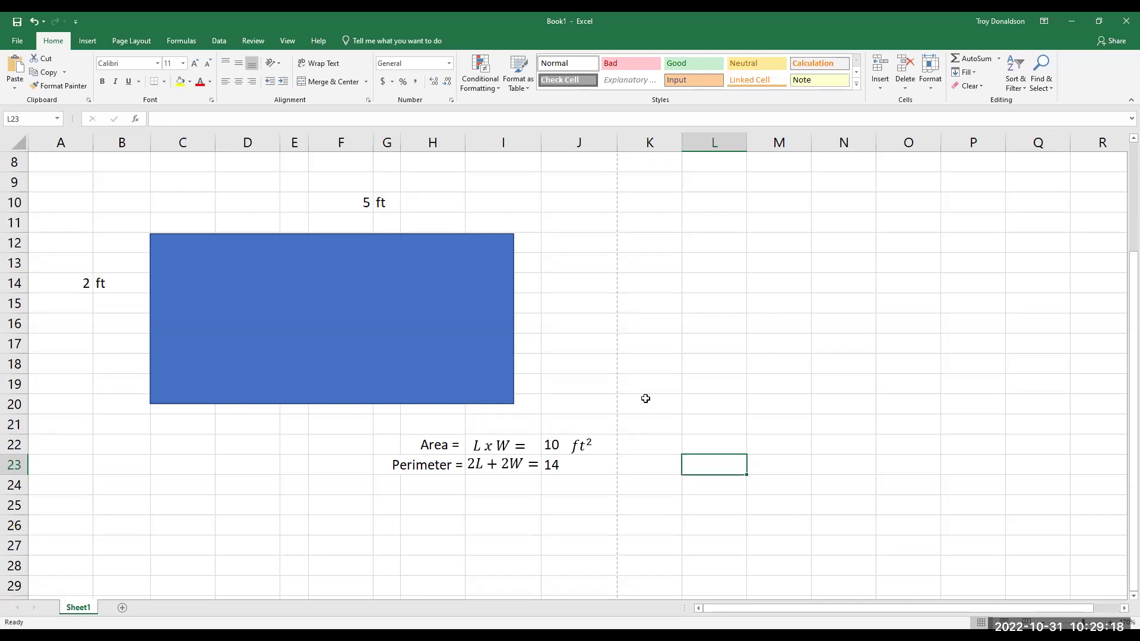
pyautogui.click(17, 40)
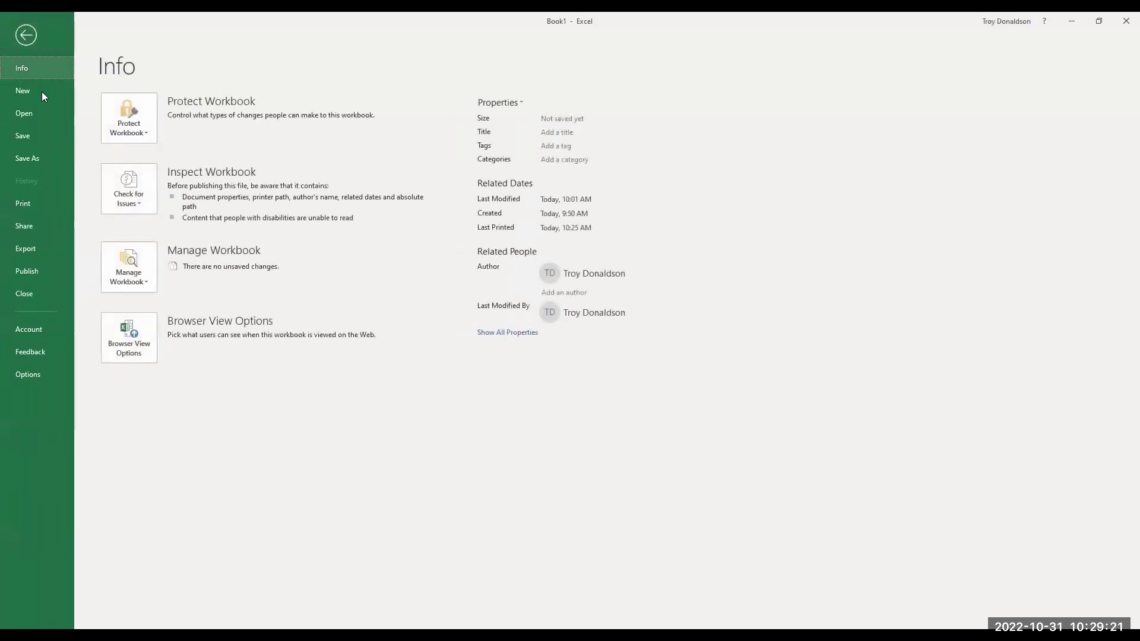
pyautogui.click(30, 203)
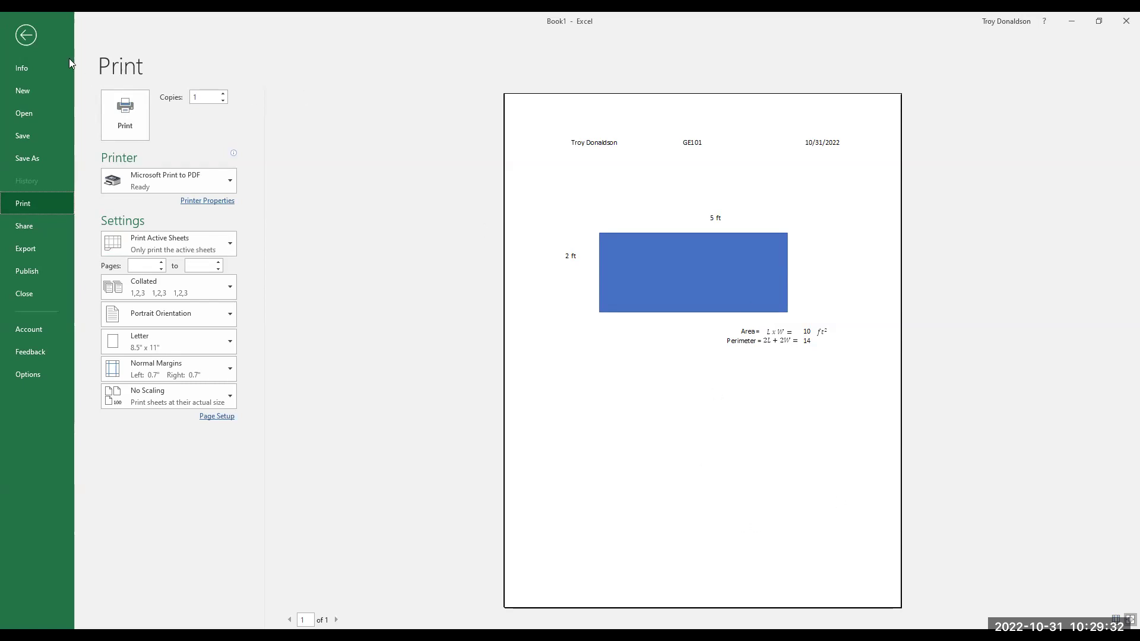
pyautogui.click(26, 35)
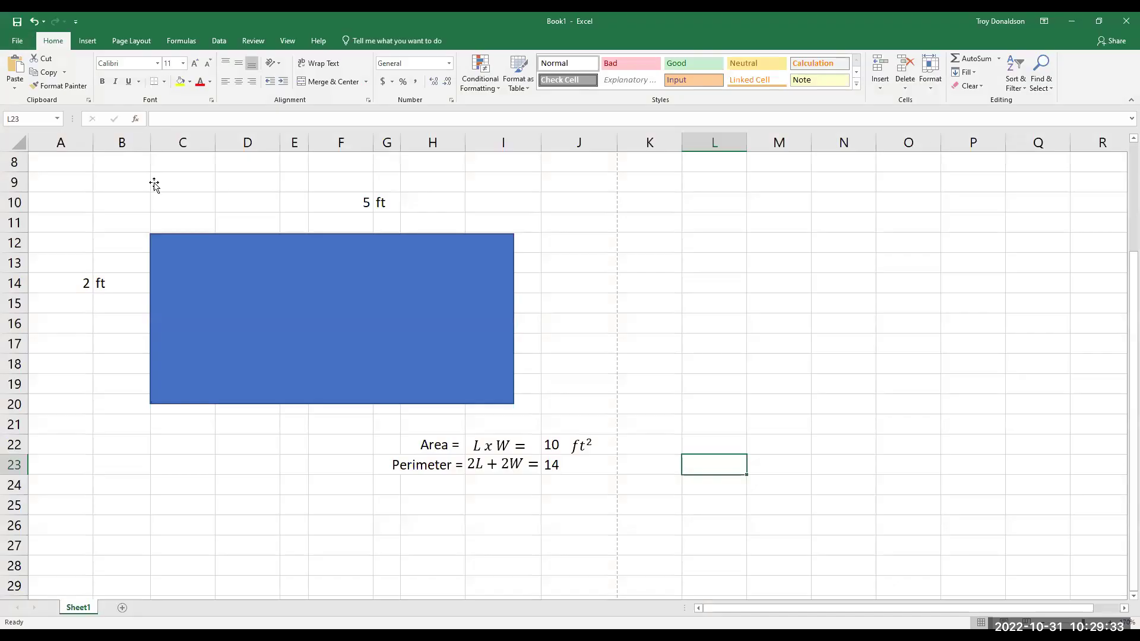
# - Click through cells near the results, then switch to the IPEVO Visualizer document camera window
pyautogui.click(676, 503)
pyautogui.click(659, 479)
pyautogui.click(657, 462)
pyautogui.click(657, 441)
pyautogui.click(654, 462)
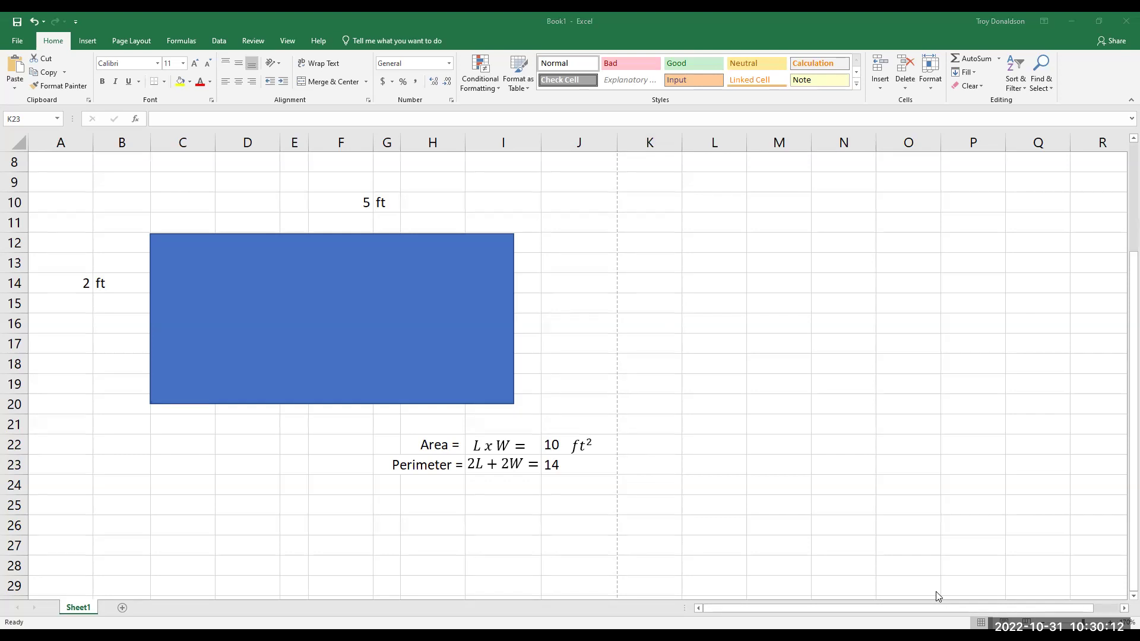
pyautogui.click(855, 479)
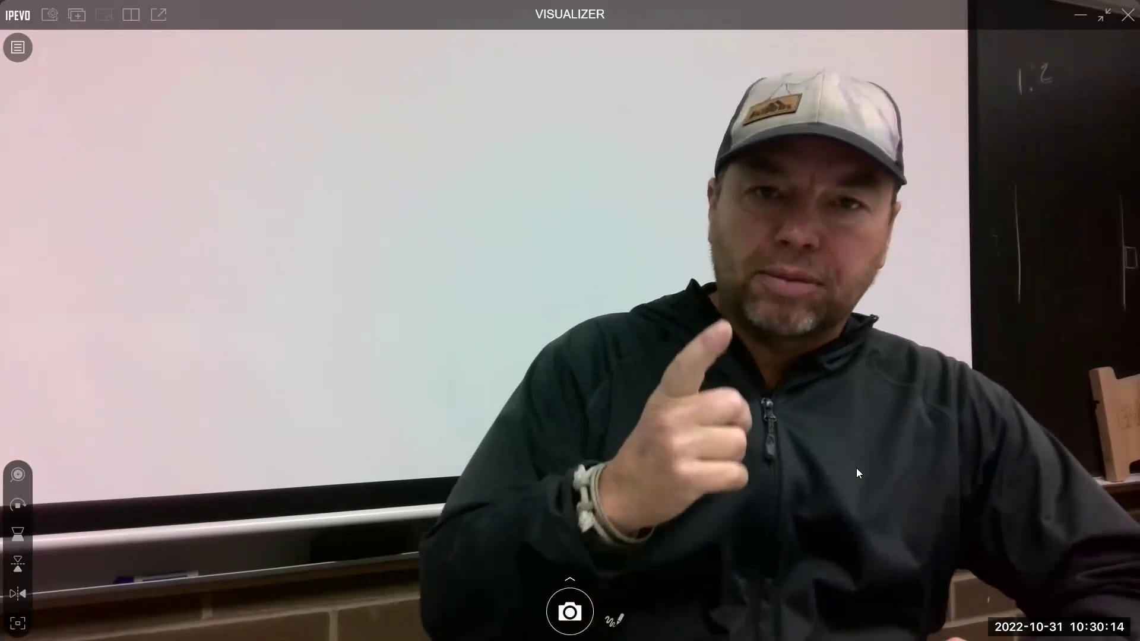